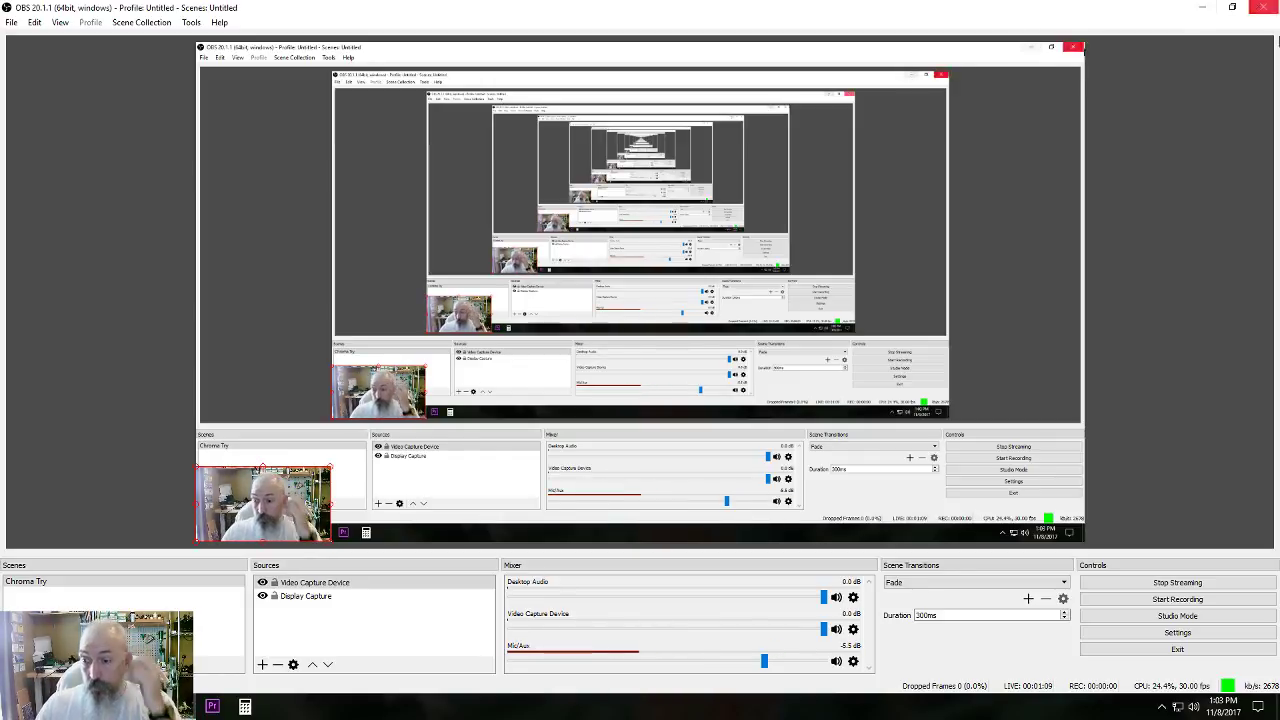
- Minimize the OBS and browser windows to get to the desktop
{"action": "left_click", "coordinate": [1203, 8]}
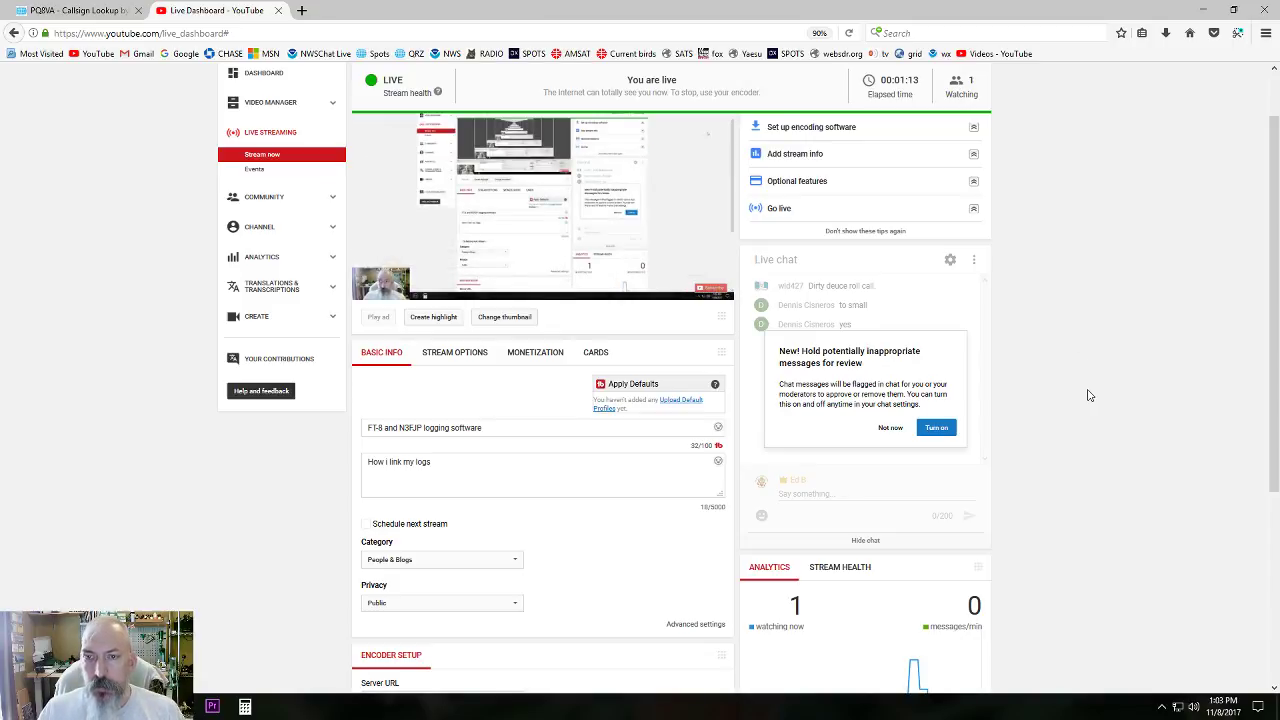
{"action": "left_click", "coordinate": [1203, 9]}
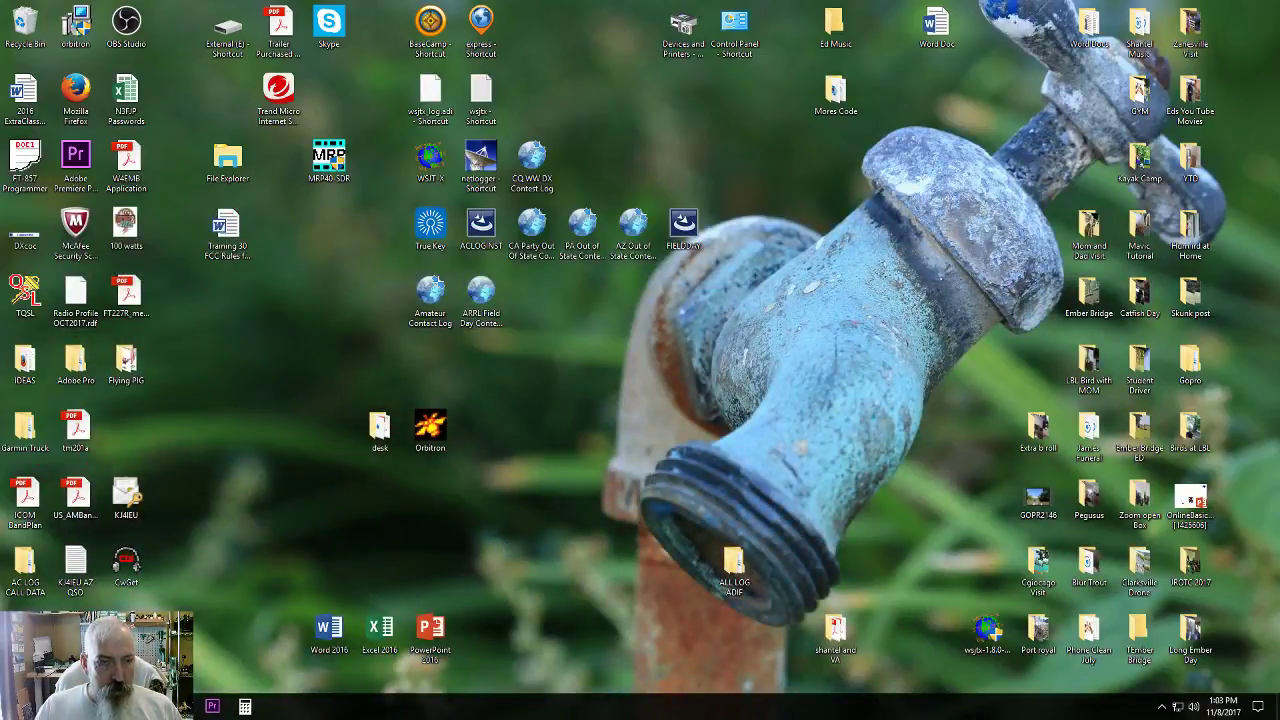
{"action": "left_click", "coordinate": [179, 706]}
{"action": "left_click", "coordinate": [75, 10]}
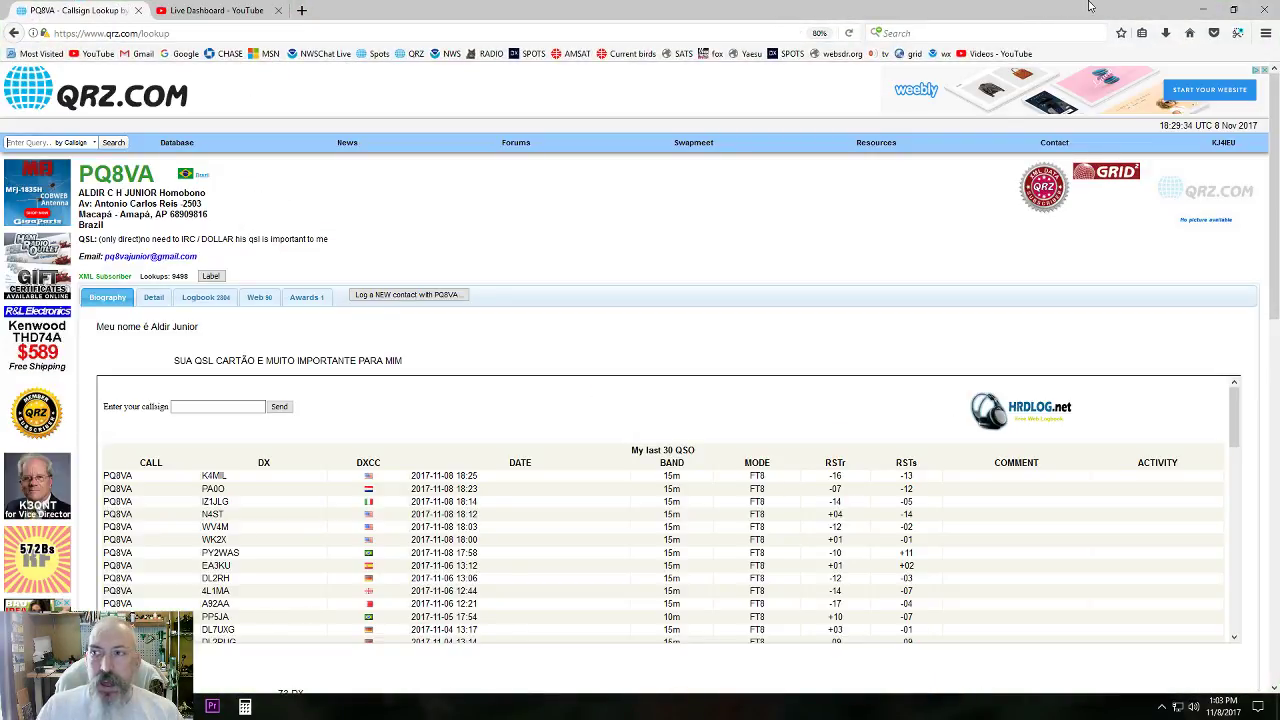
{"action": "mouse_move", "coordinate": [179, 706]}
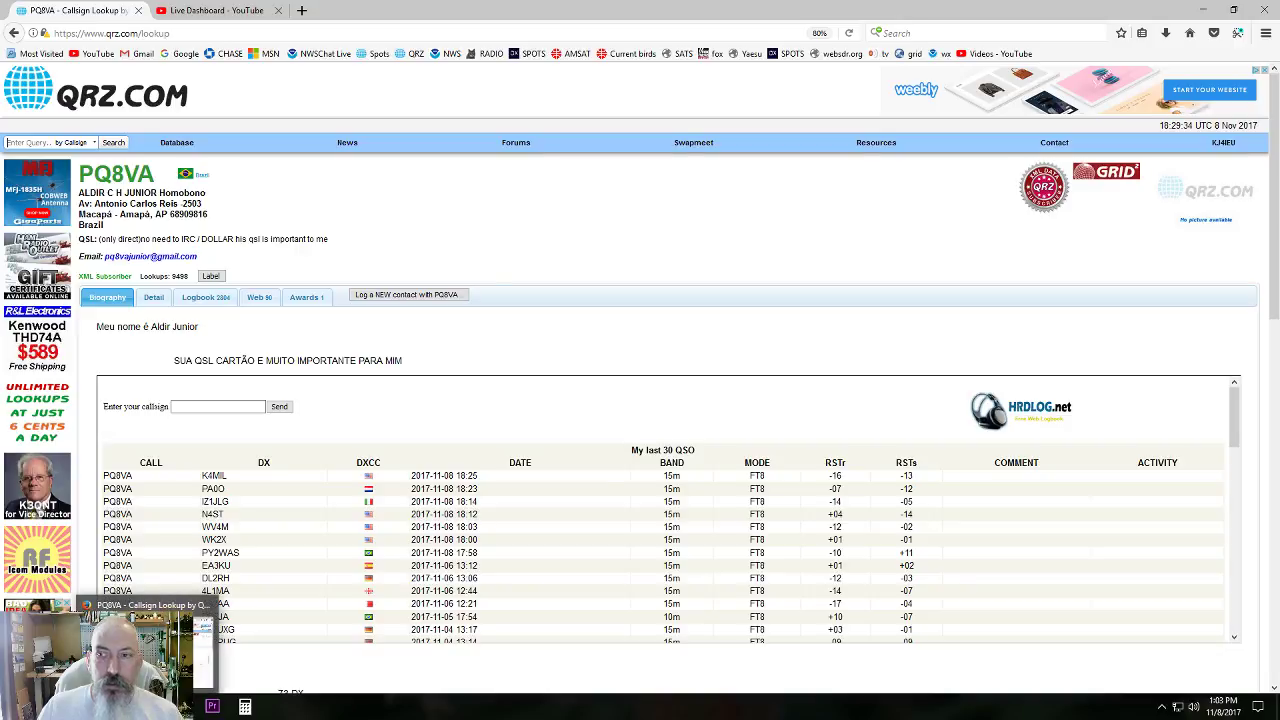
{"action": "left_click", "coordinate": [1203, 10]}
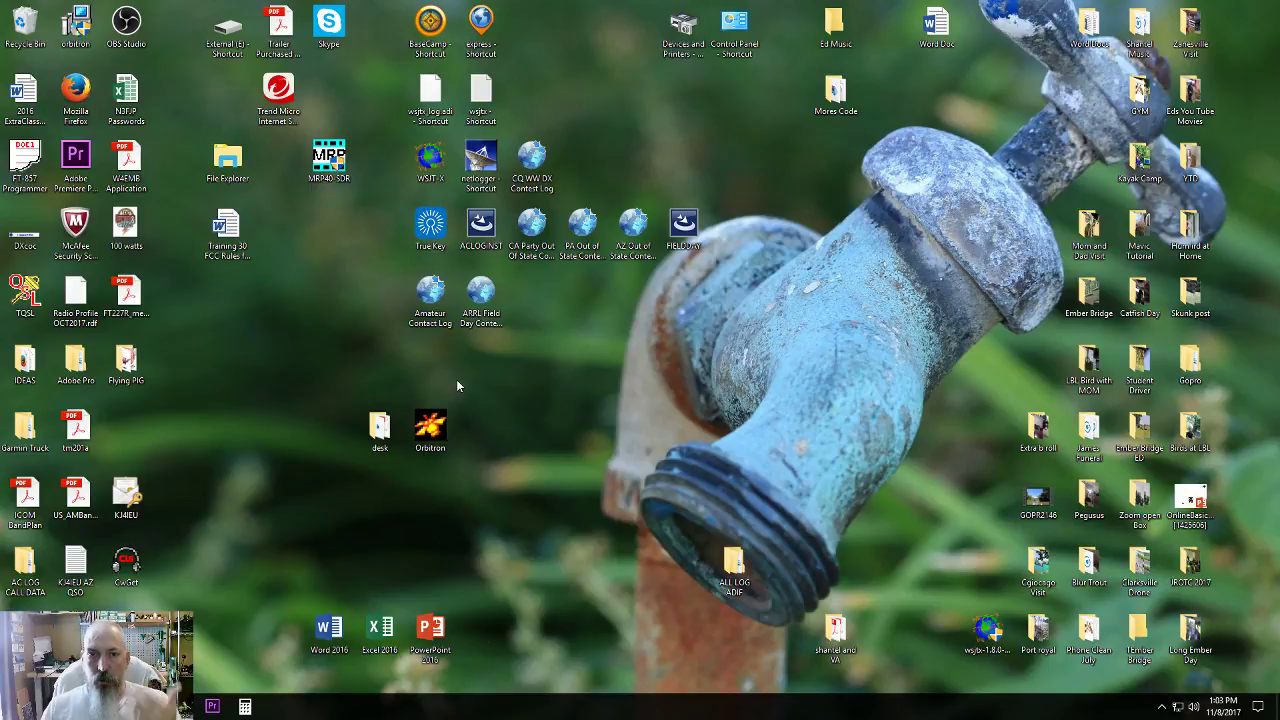
- Launch Amateur Contact Log from its desktop shortcut and start a new contact entry for call sign KT4FQ
{"action": "left_click_drag", "start_coordinate": [430, 292], "coordinate": [578, 322]}
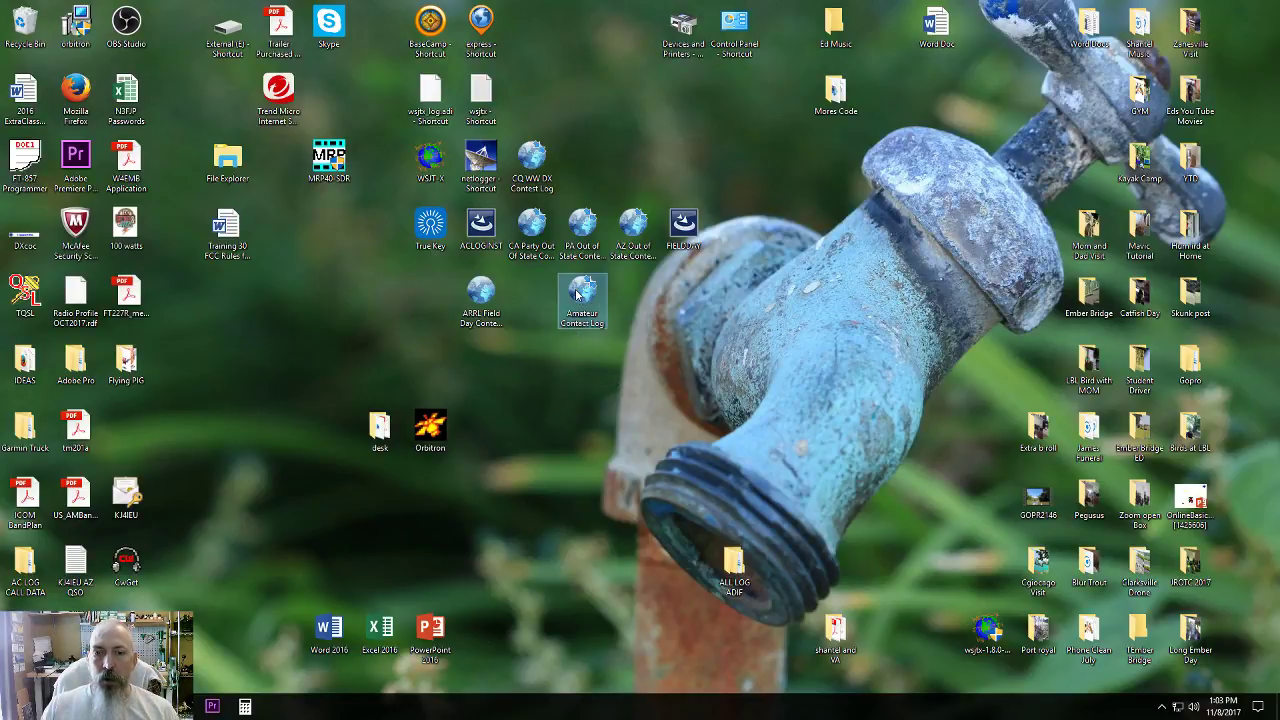
{"action": "double_click", "coordinate": [567, 307]}
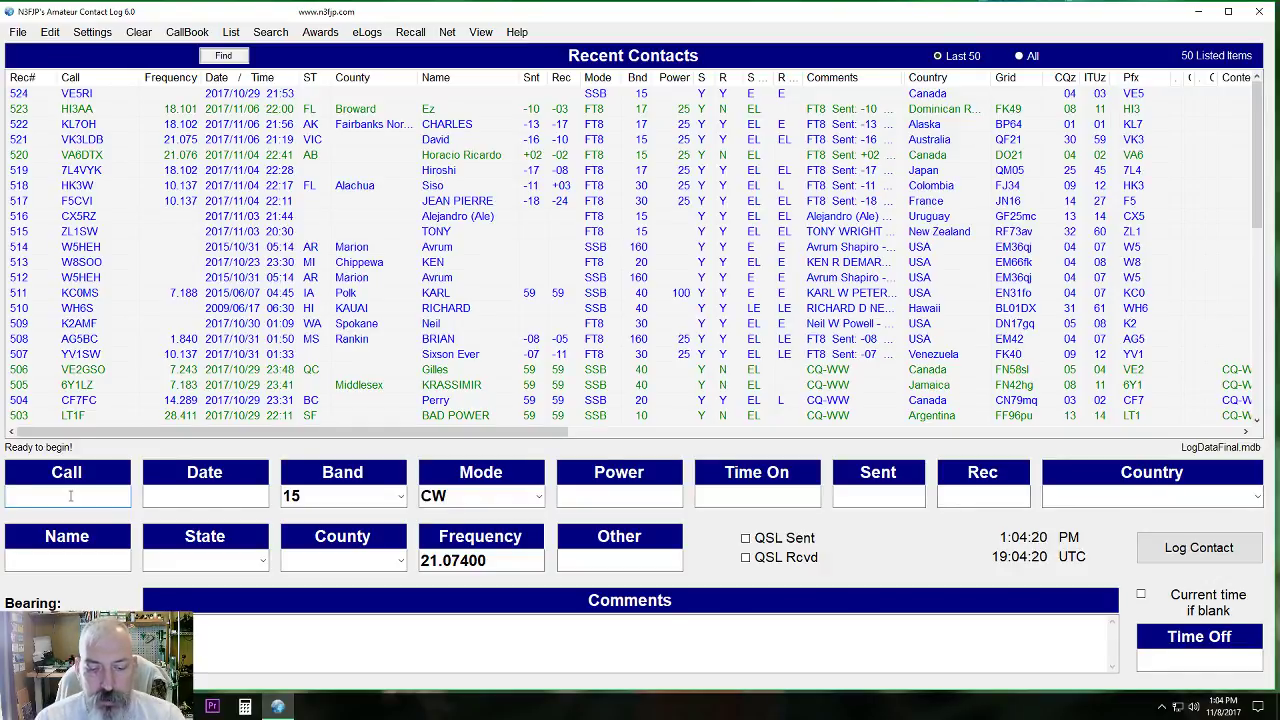
{"action": "type", "text": "KT4FQ"}
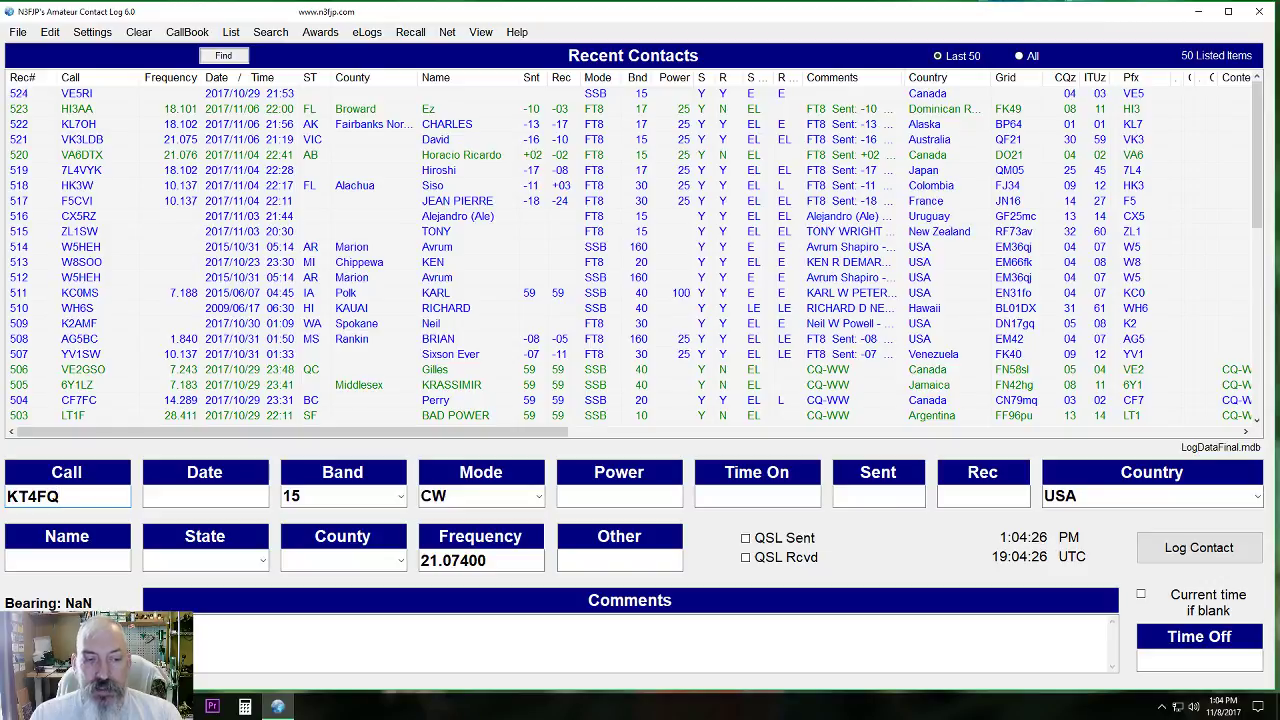
{"action": "key", "text": "Tab"}
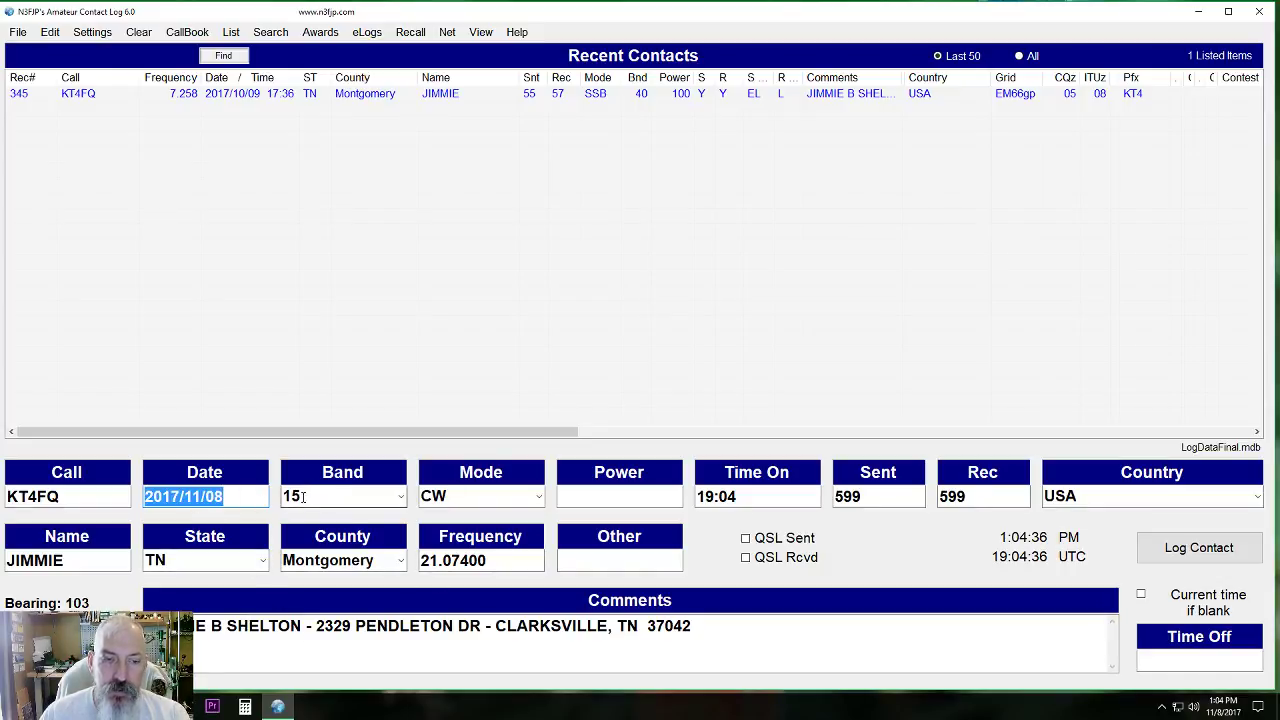
- Try to set the contact's band to 2 and its mode to FM
{"action": "left_click", "coordinate": [394, 499]}
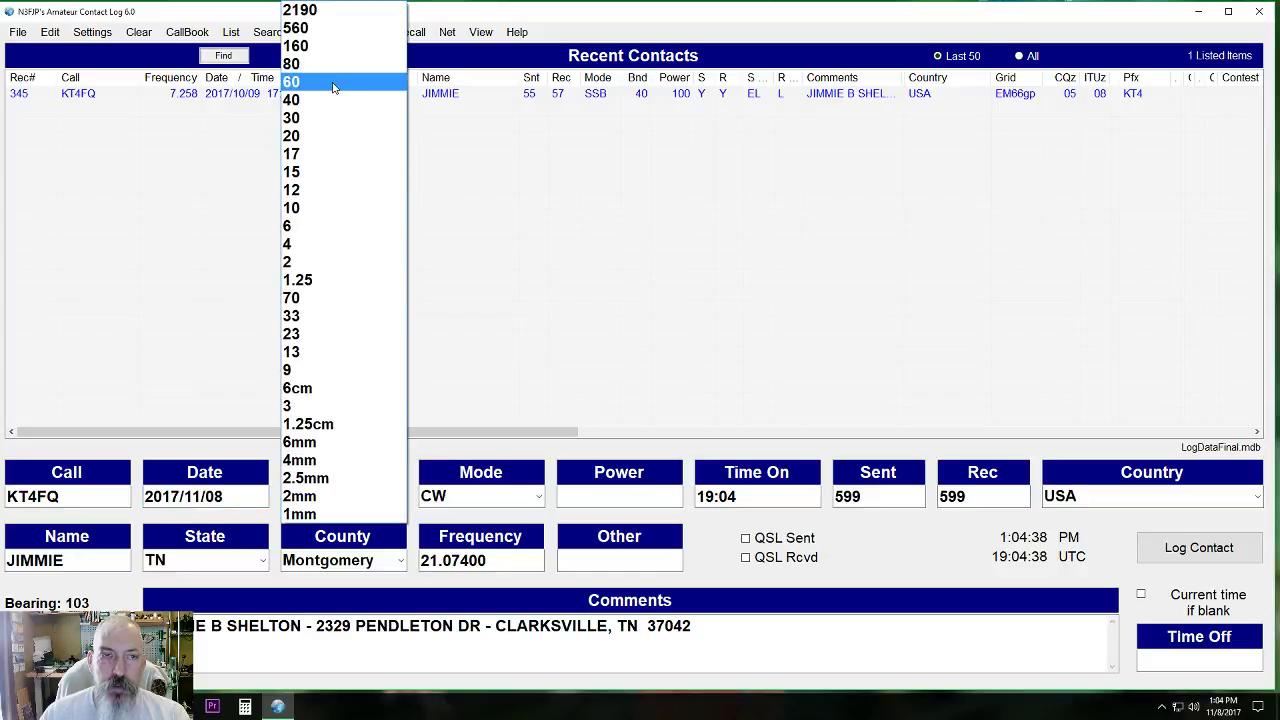
{"action": "left_click", "coordinate": [331, 262]}
{"action": "type", "text": "15"}
{"action": "key", "text": "Tab"}
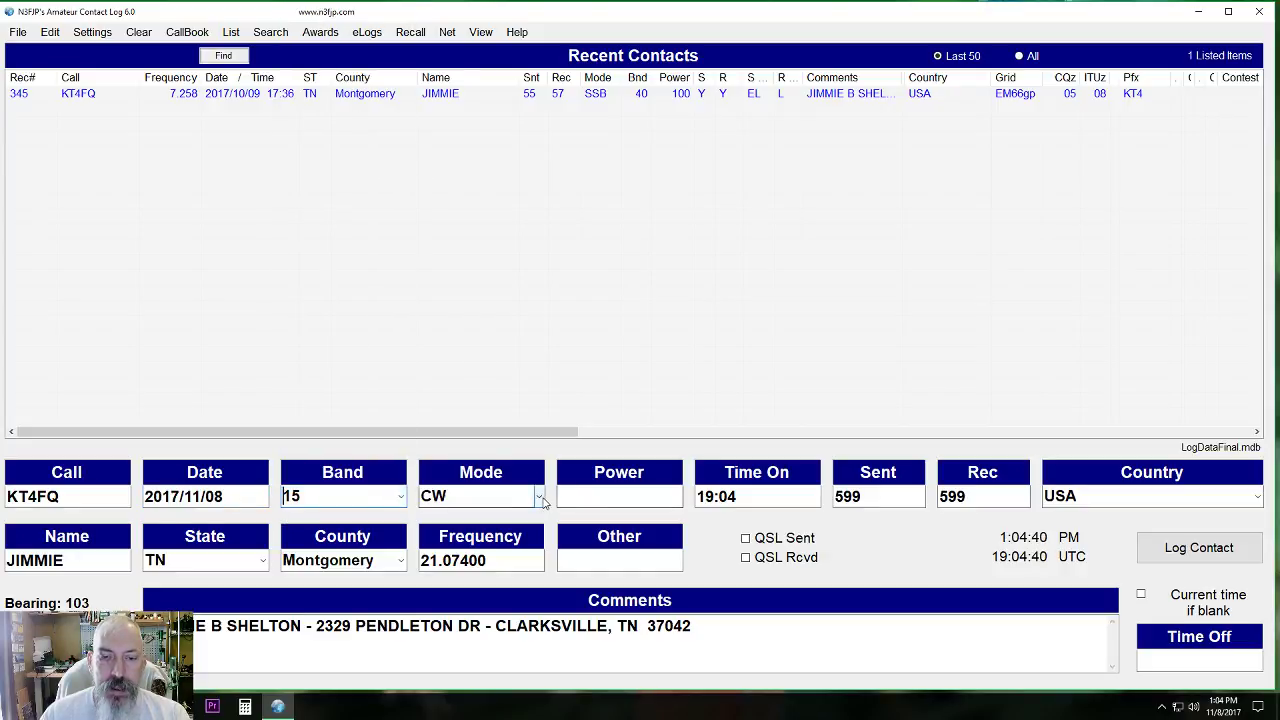
{"action": "left_click", "coordinate": [540, 497]}
{"action": "left_click_drag", "start_coordinate": [545, 215], "coordinate": [530, 342]}
{"action": "scroll", "coordinate": [530, 342], "scroll_direction": "down", "scroll_amount": 2}
{"action": "scroll", "coordinate": [529, 383], "scroll_direction": "up", "scroll_amount": 6}
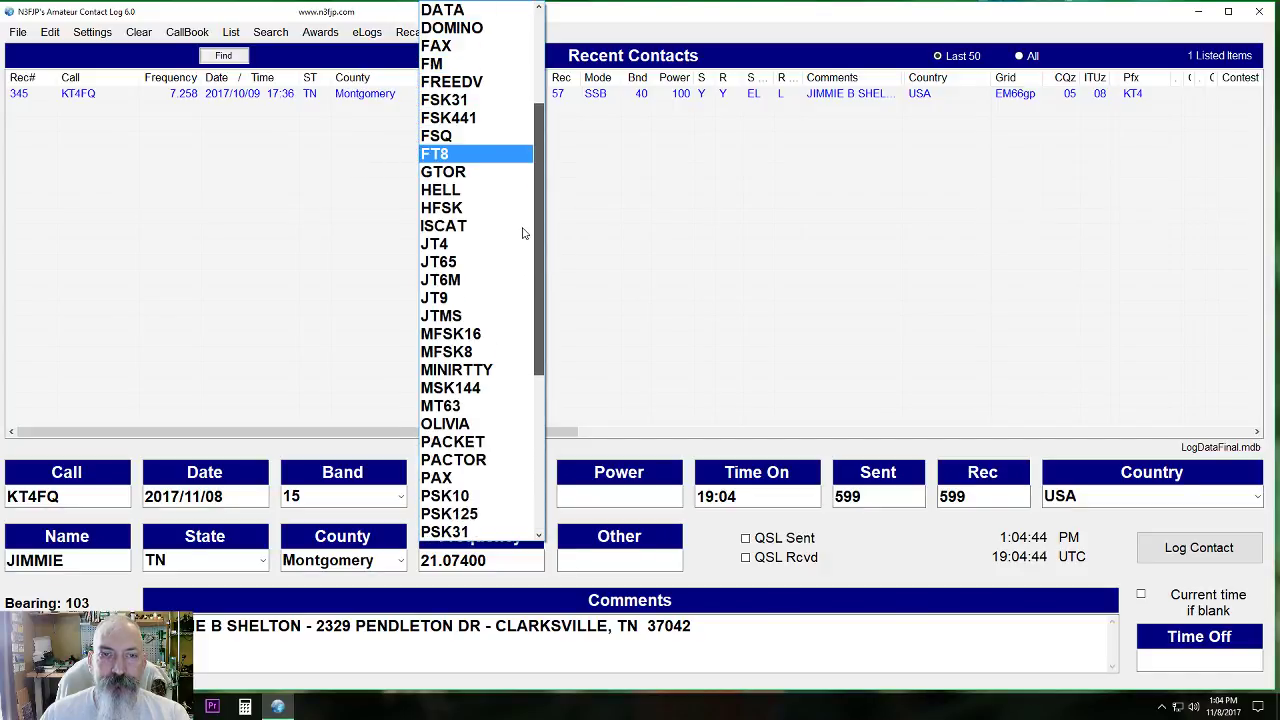
{"action": "left_click", "coordinate": [470, 63]}
- Replace the name and address in the contact's comments with only the contact's first name
{"action": "left_click_drag", "start_coordinate": [698, 626], "coordinate": [150, 626]}
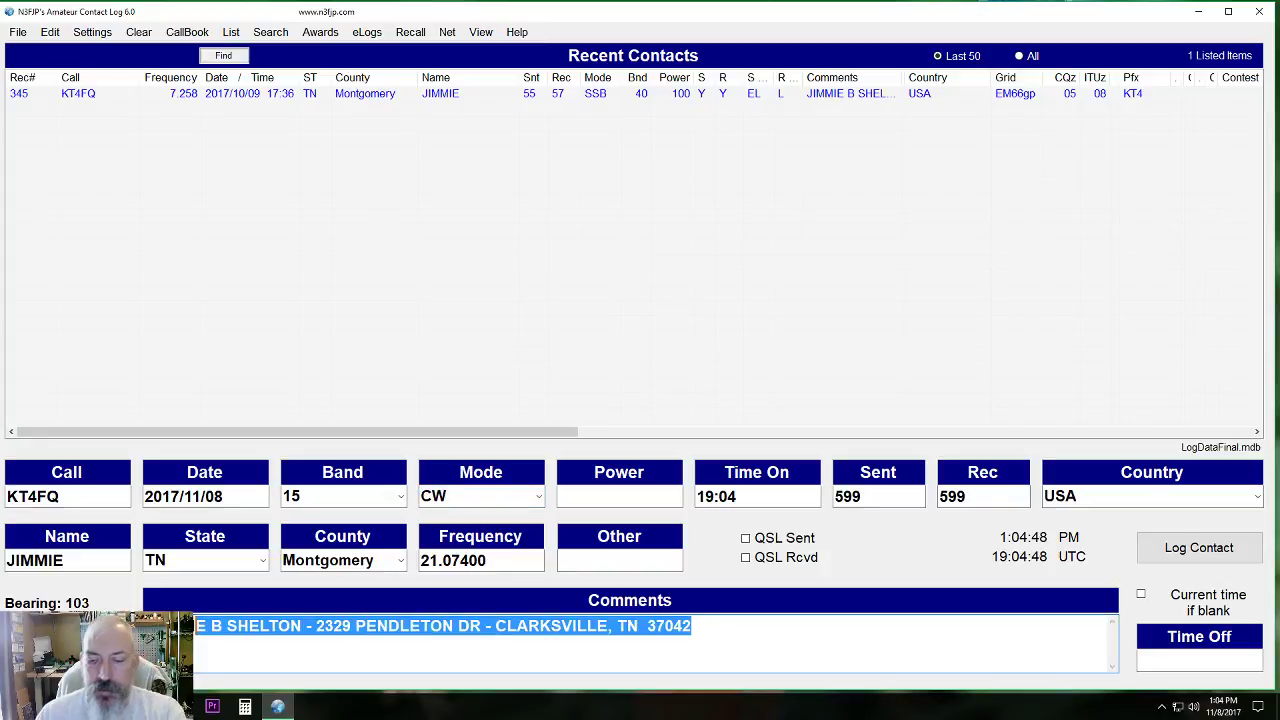
{"action": "key", "text": "Delete"}
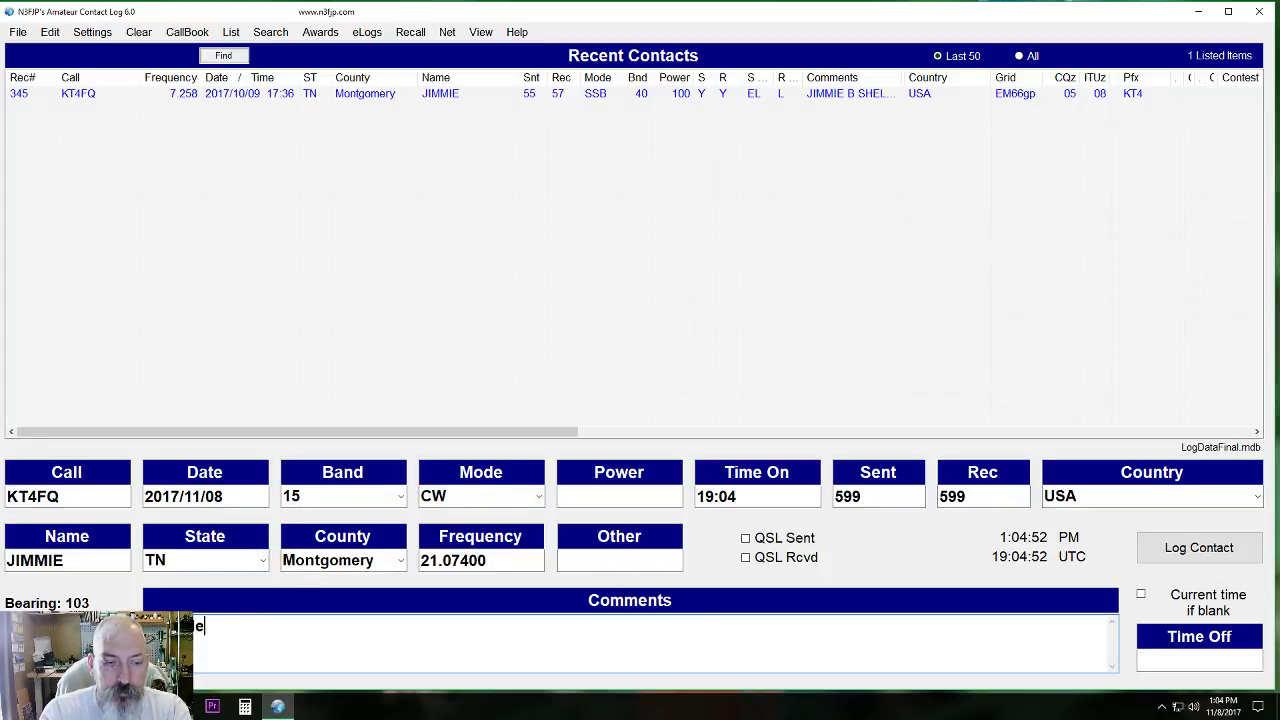
{"action": "type", "text": "e"}
{"action": "key", "text": "BackSpace"}
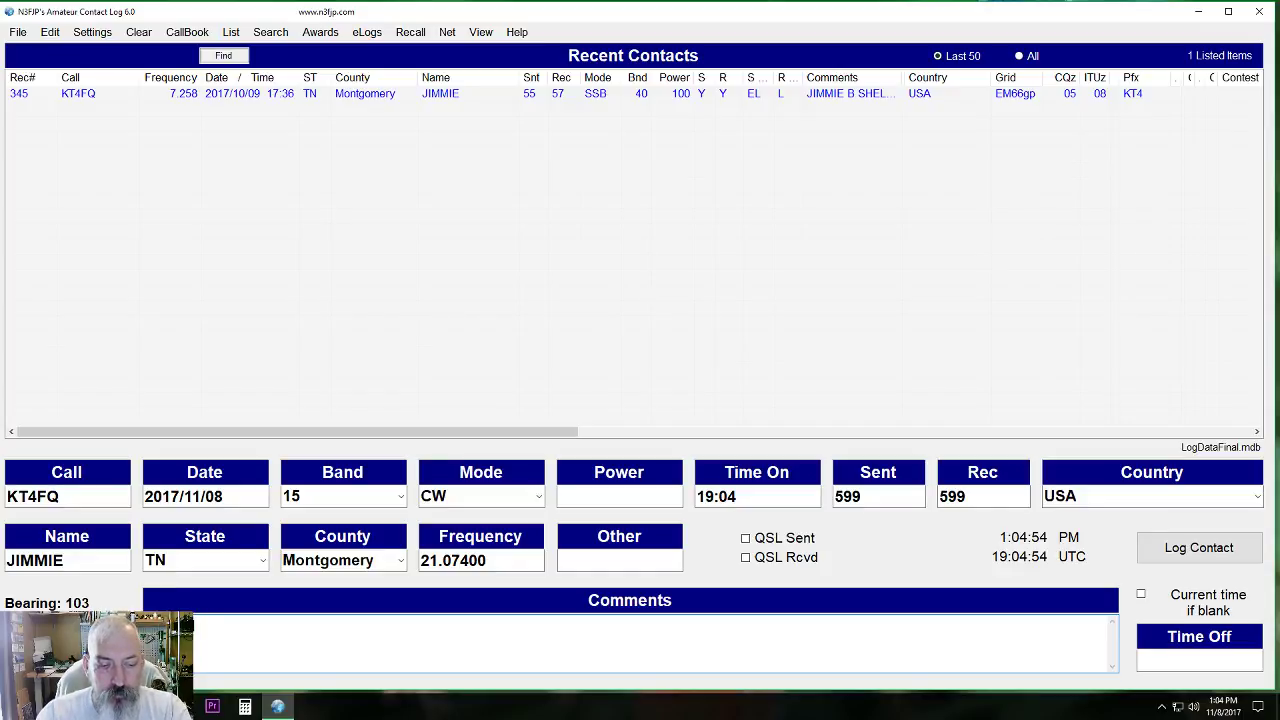
{"action": "type", "text": "E"}
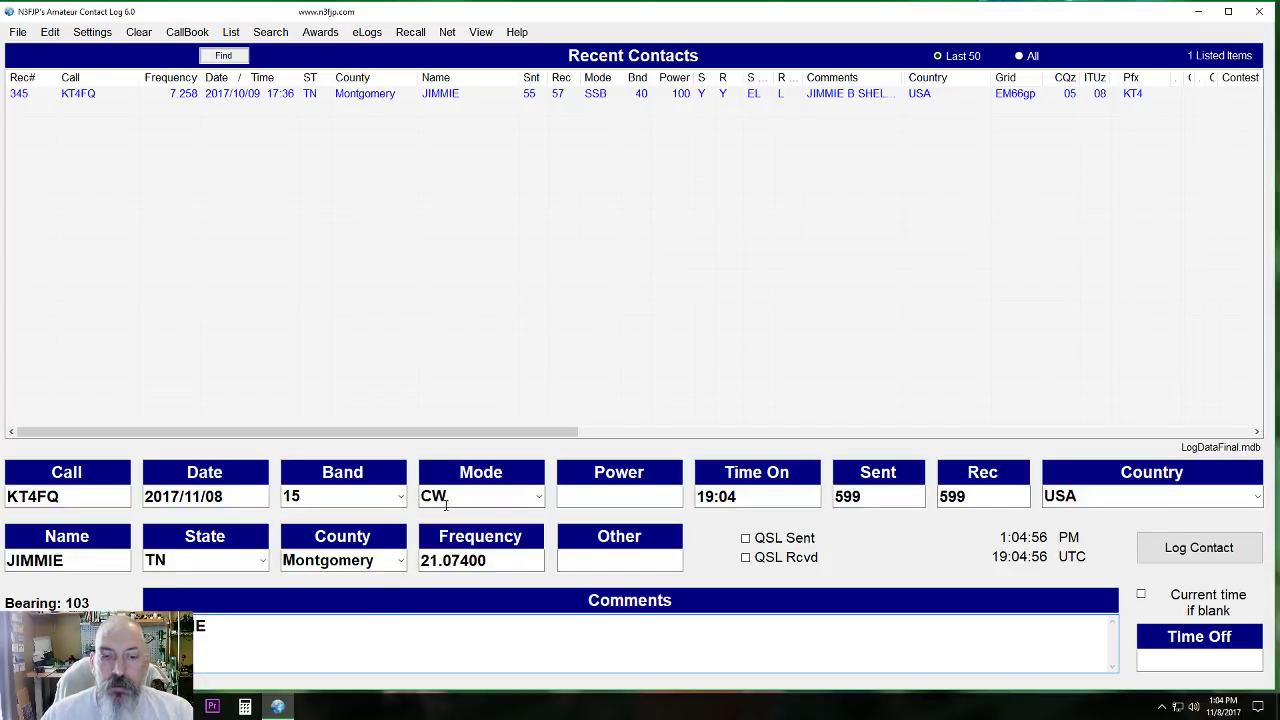
- Try to change the contact's mode to FM
{"action": "left_click", "coordinate": [539, 497]}
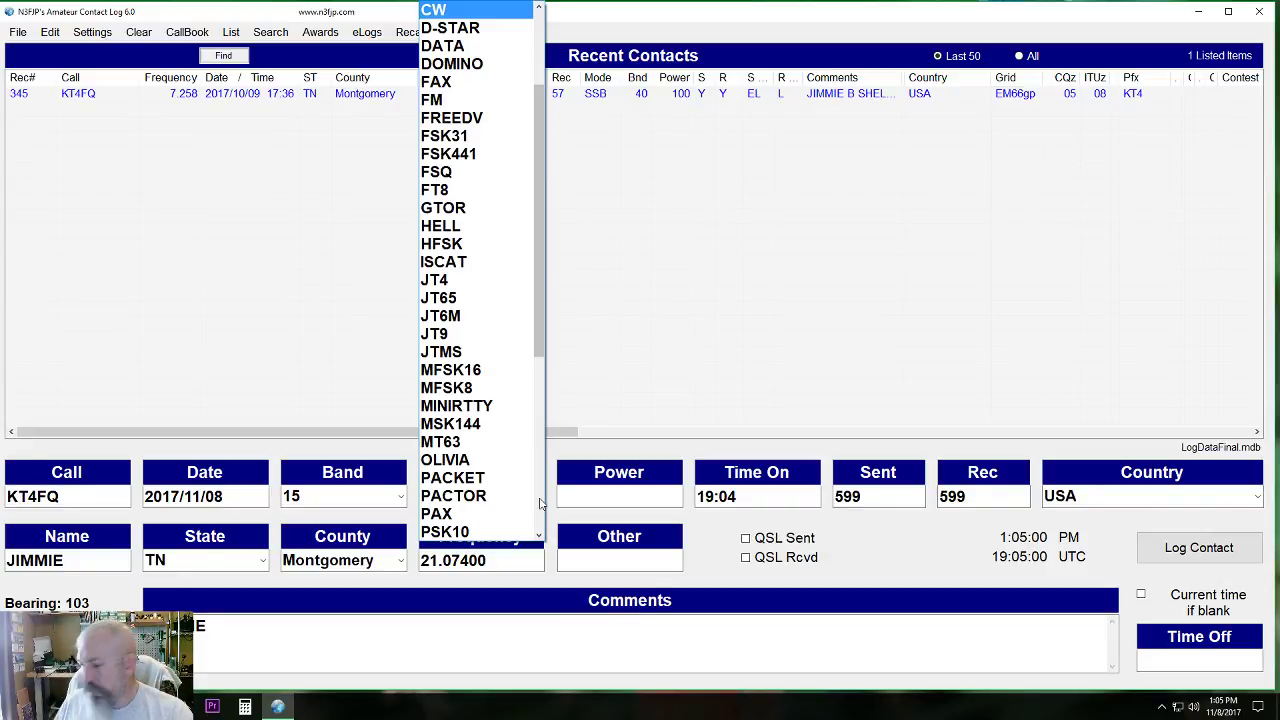
{"action": "left_click", "coordinate": [455, 104]}
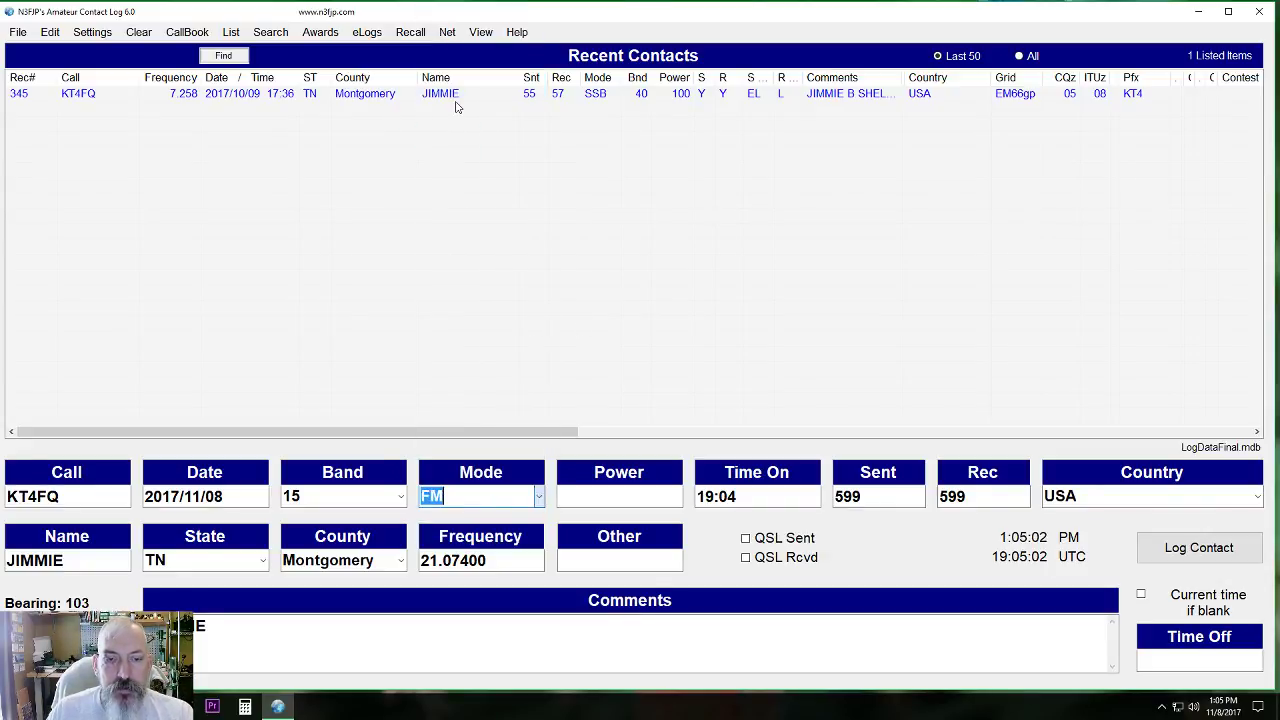
{"action": "type", "text": "CW"}
- Try to replace the contact's frequency with 144.580
{"action": "left_click", "coordinate": [482, 560]}
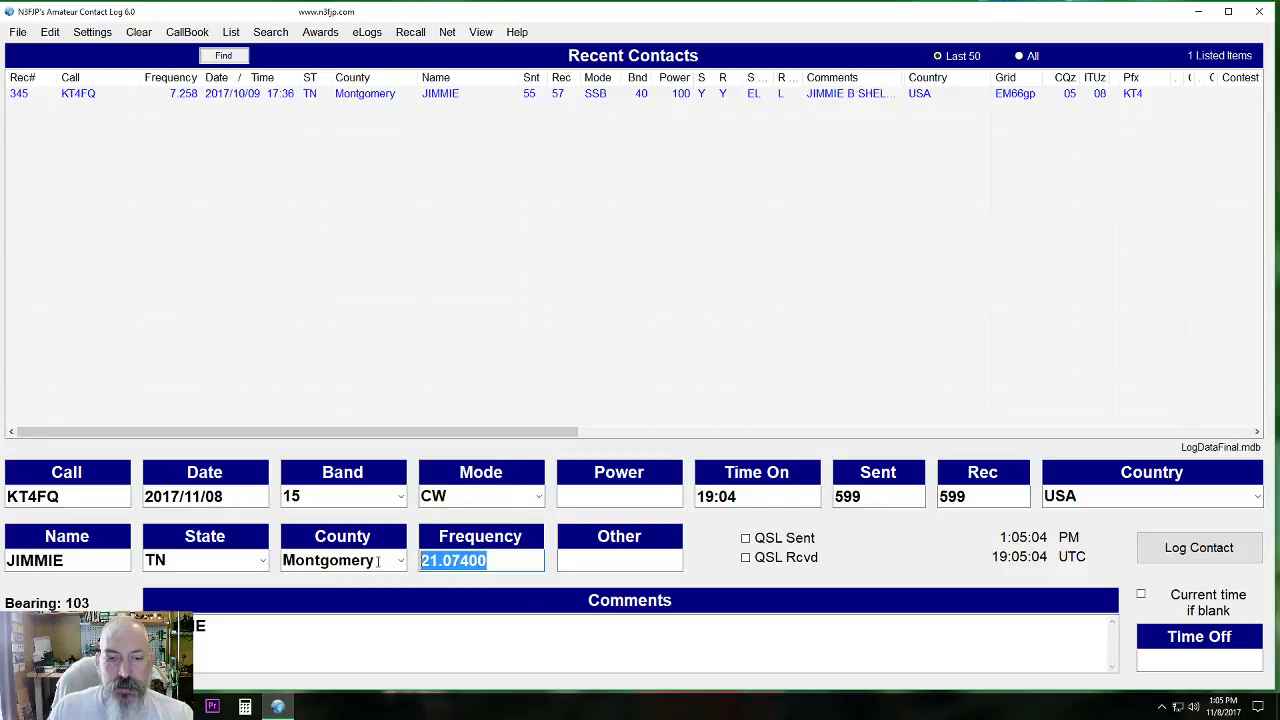
{"action": "type", "text": "144"}
{"action": "key", "text": "ctrl+z"}
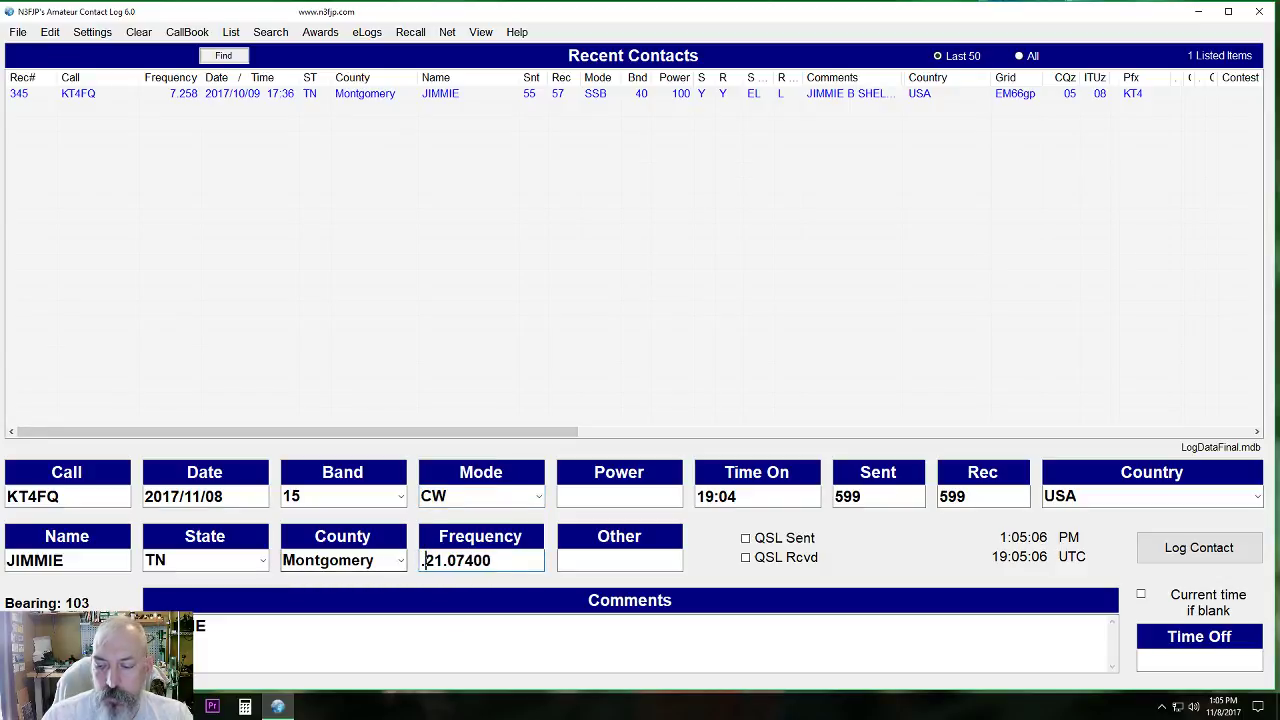
{"action": "type", "text": ".580"}
{"action": "key", "text": "BackSpace"}
{"action": "key", "text": "BackSpace"}
{"action": "key", "text": "BackSpace"}
{"action": "key", "text": "BackSpace"}
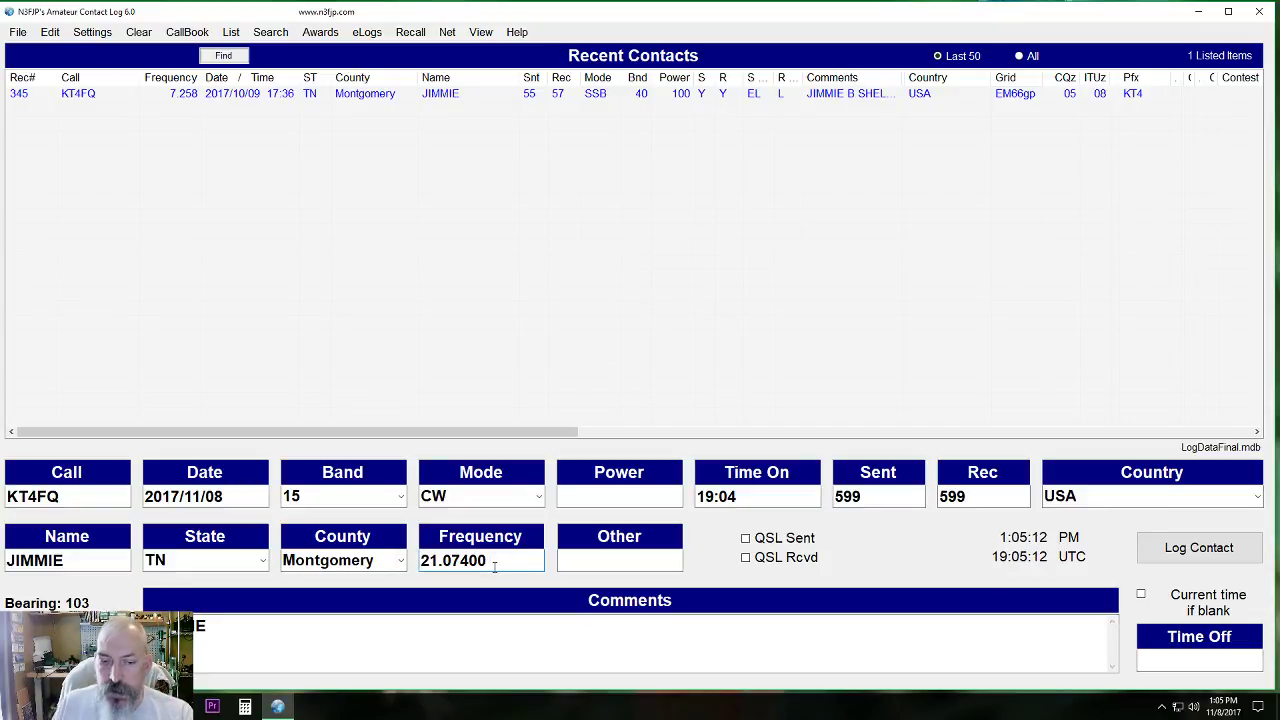
- Set the contact's frequency to 146.58
{"action": "left_click_drag", "start_coordinate": [496, 566], "coordinate": [407, 570]}
{"action": "type", "text": "144"}
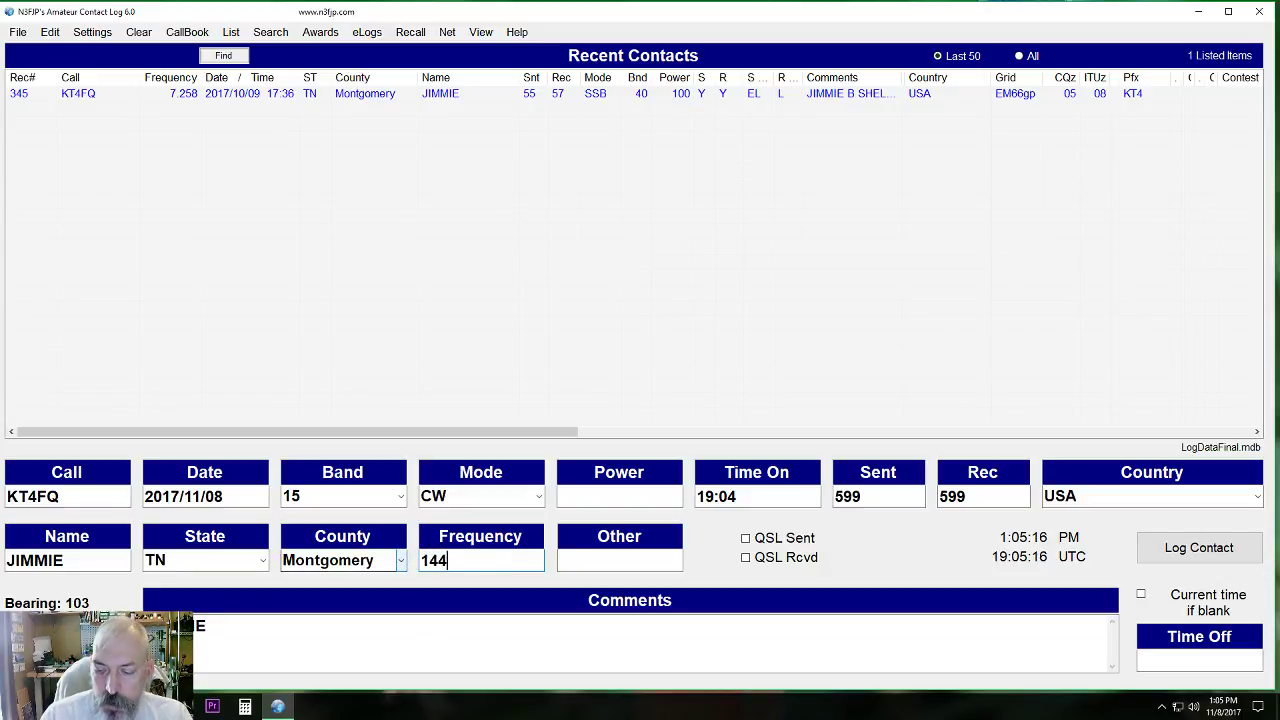
{"action": "key", "text": "BackSpace"}
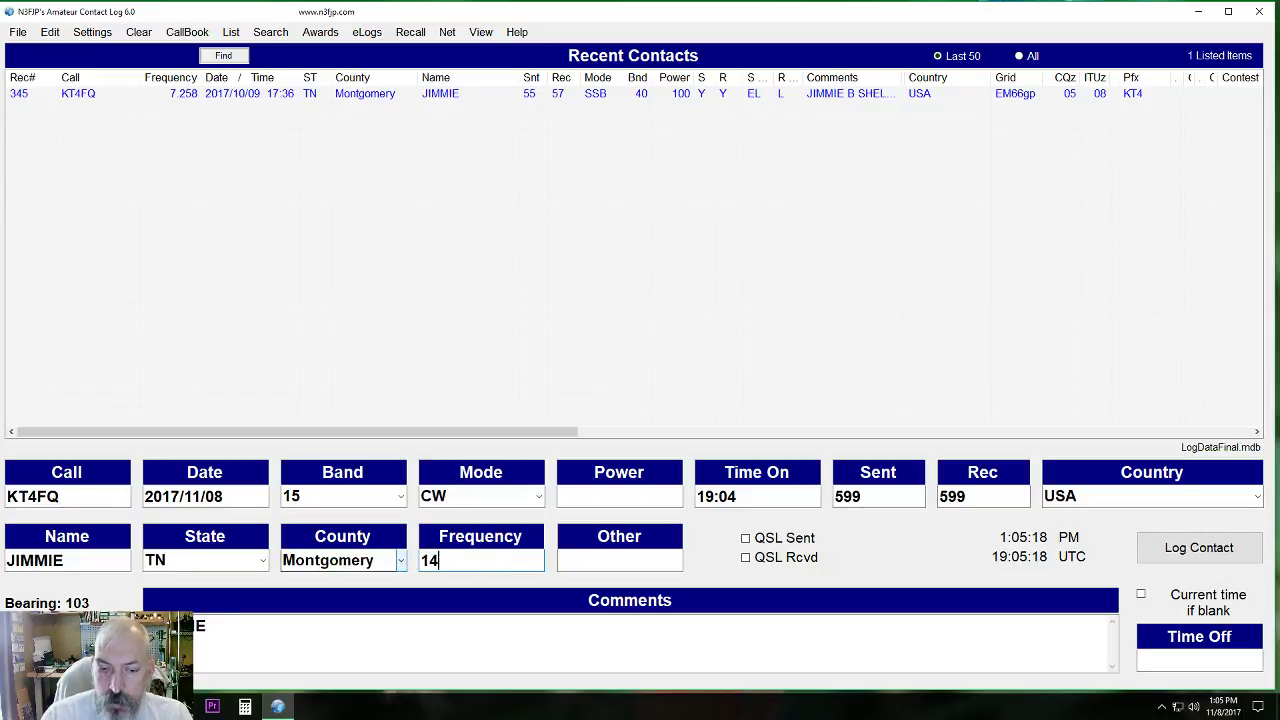
{"action": "type", "text": "6.58"}
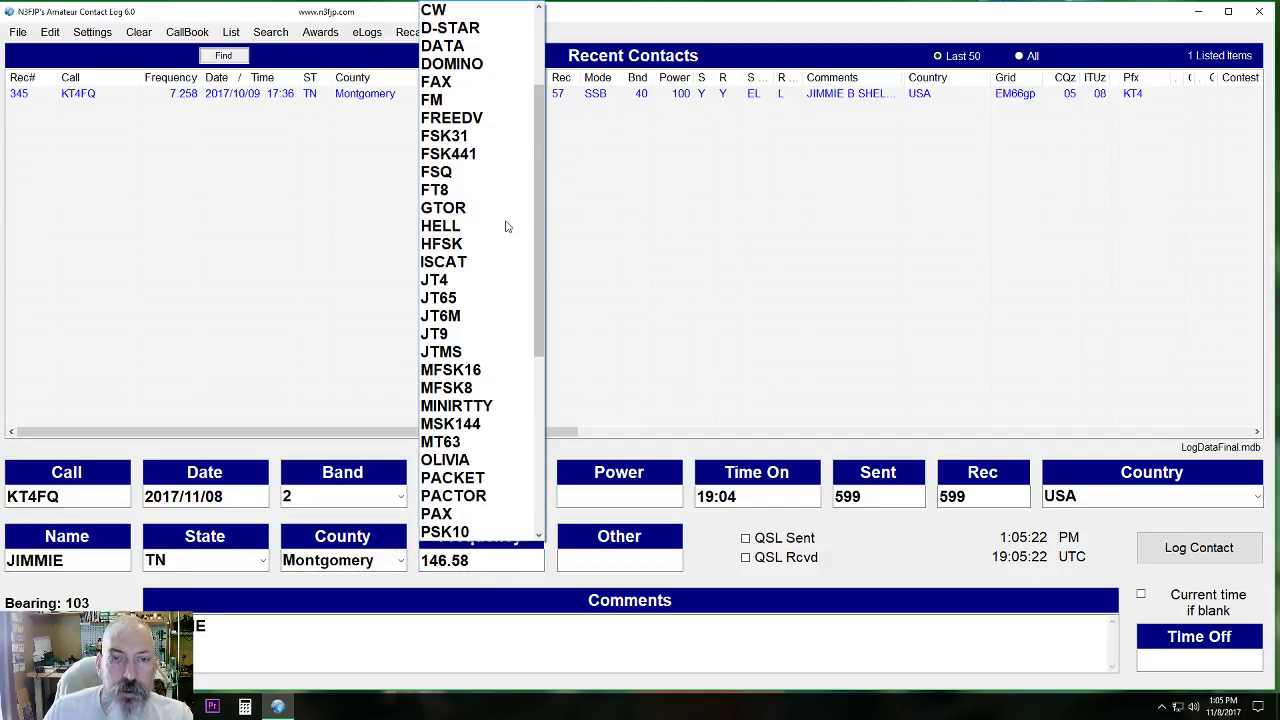
- Set the contact's mode to FM and power to 20, and log the contact
{"action": "left_click", "coordinate": [500, 100]}
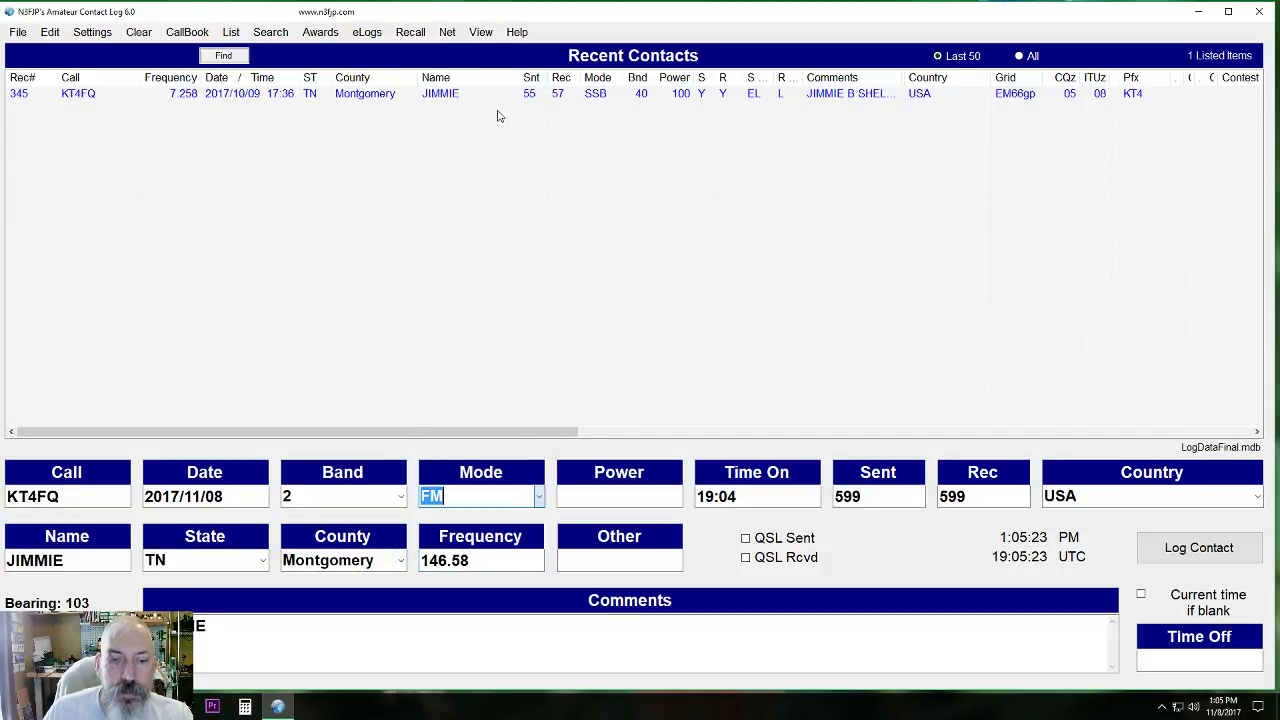
{"action": "left_click", "coordinate": [638, 496]}
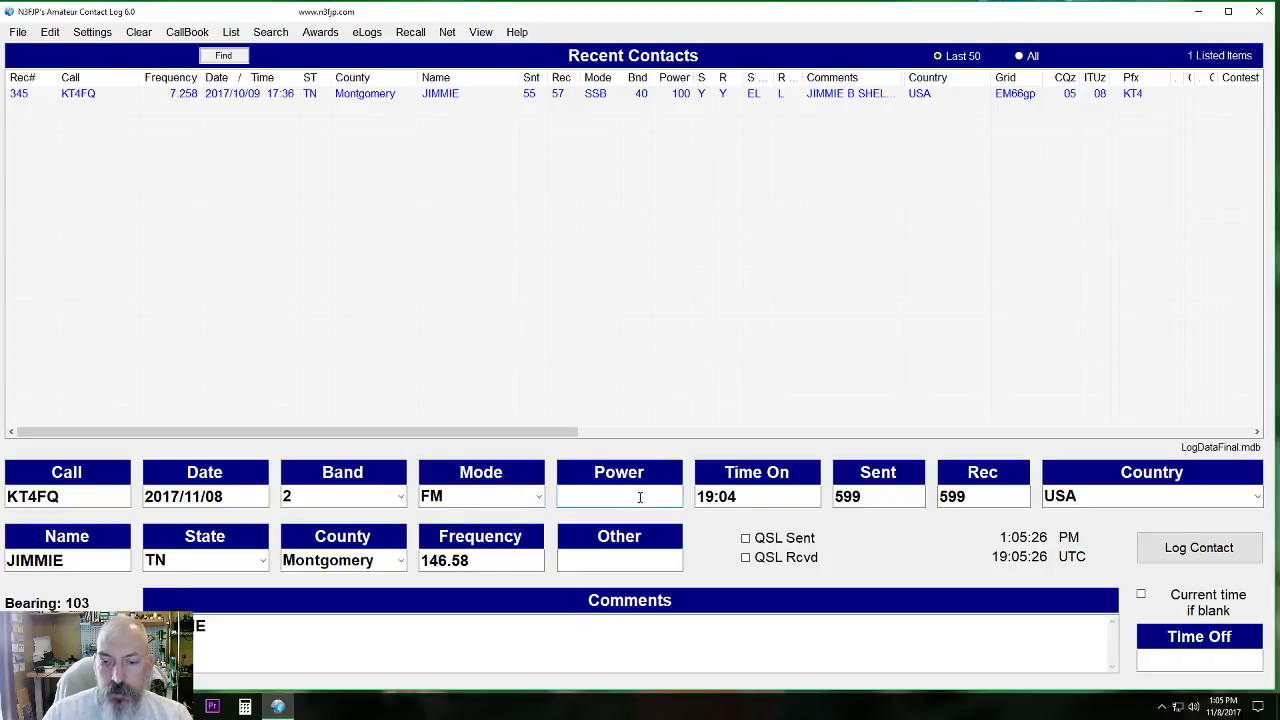
{"action": "type", "text": "20"}
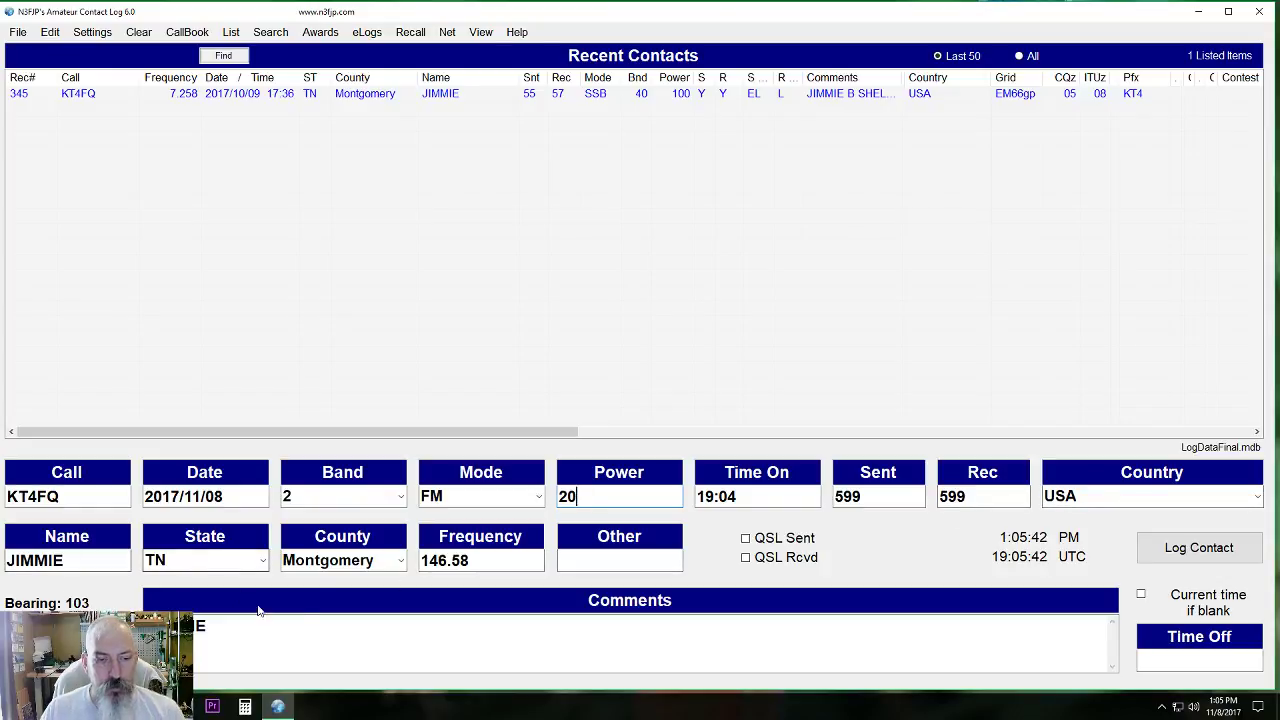
{"action": "left_click", "coordinate": [1178, 550]}
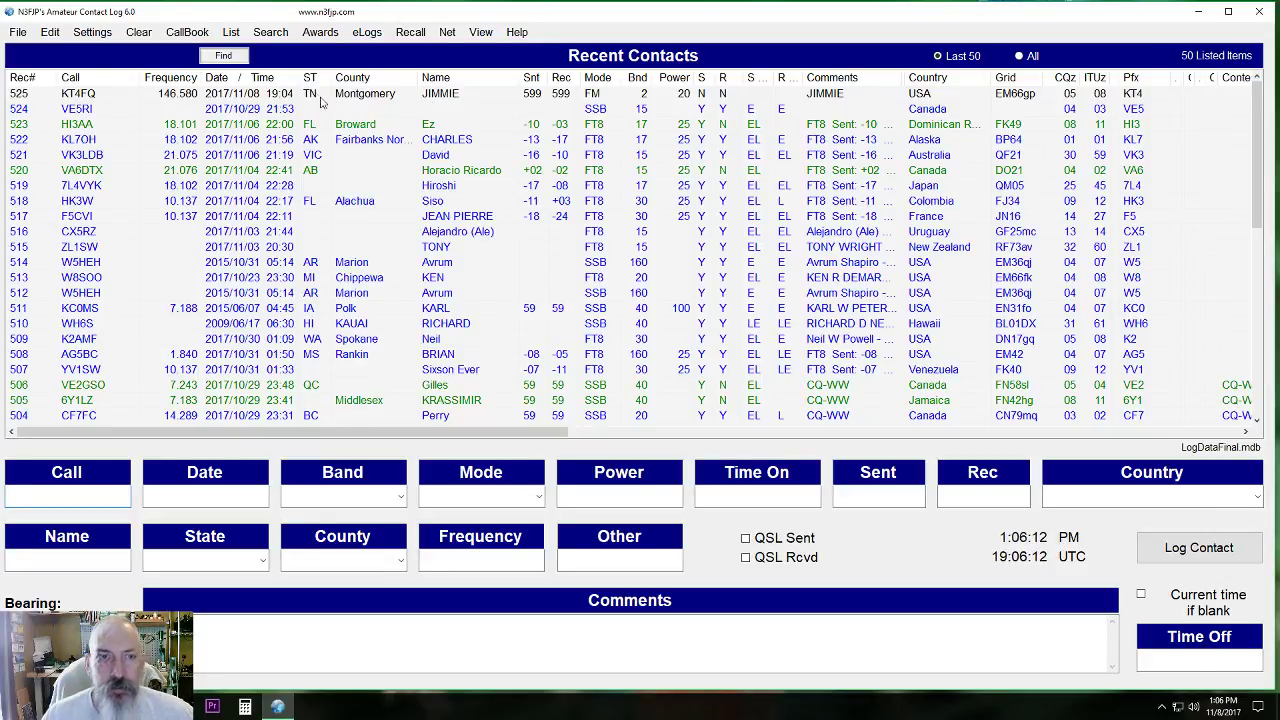
{"action": "left_click", "coordinate": [232, 94]}
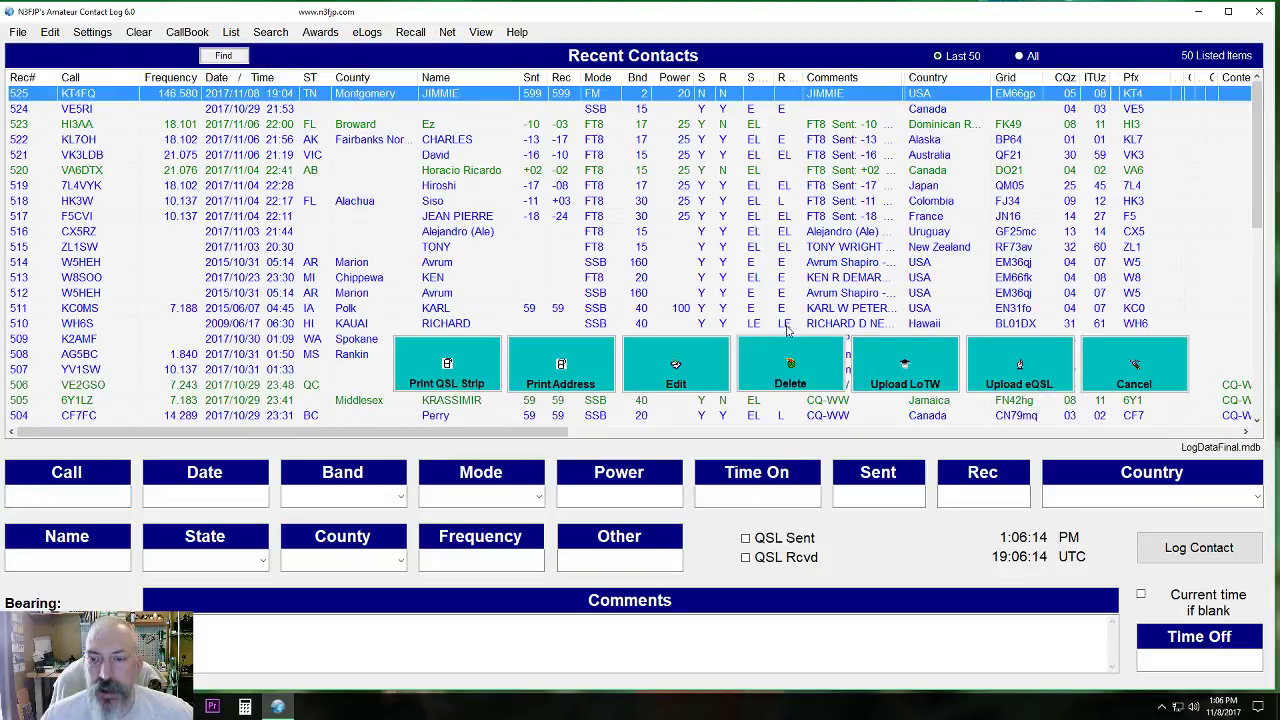
{"action": "left_click", "coordinate": [790, 372]}
{"action": "left_click", "coordinate": [669, 402]}
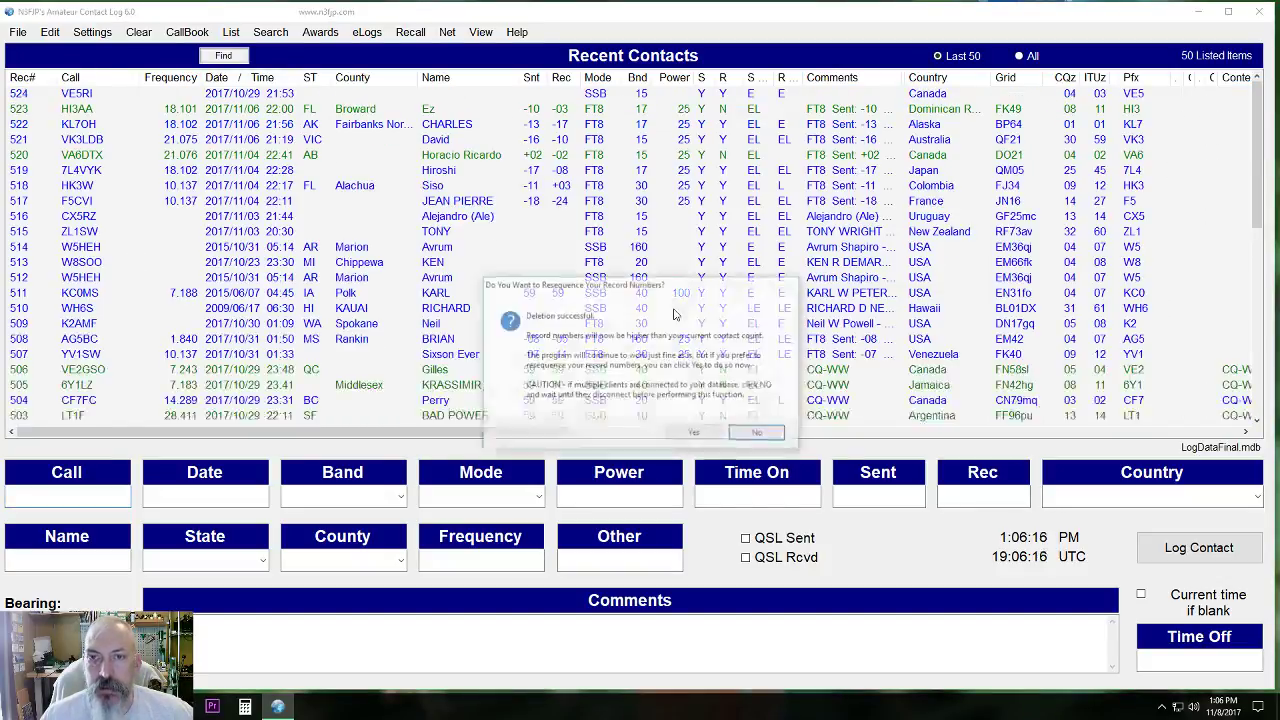
{"action": "left_click", "coordinate": [690, 433]}
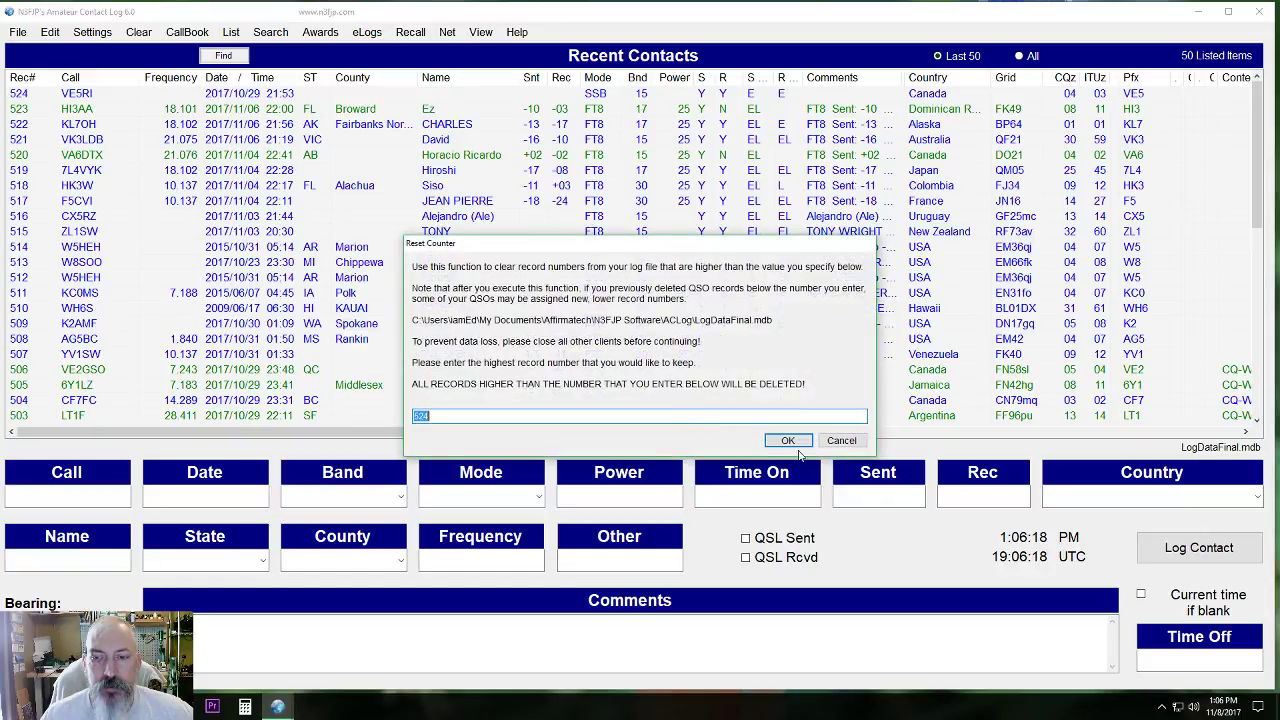
{"action": "left_click", "coordinate": [786, 439]}
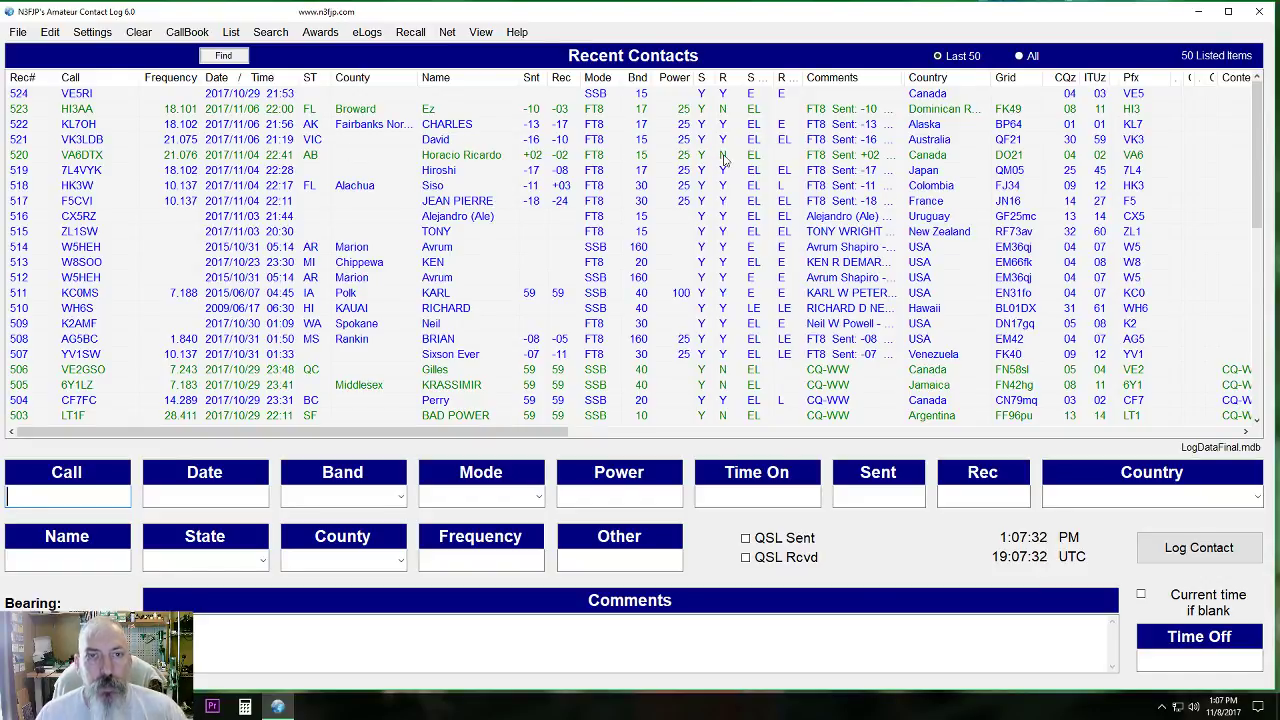
- Download the eQSL inbox records since 2017/11/01 and decline adding the records that are not in the log
{"action": "left_click", "coordinate": [368, 33]}
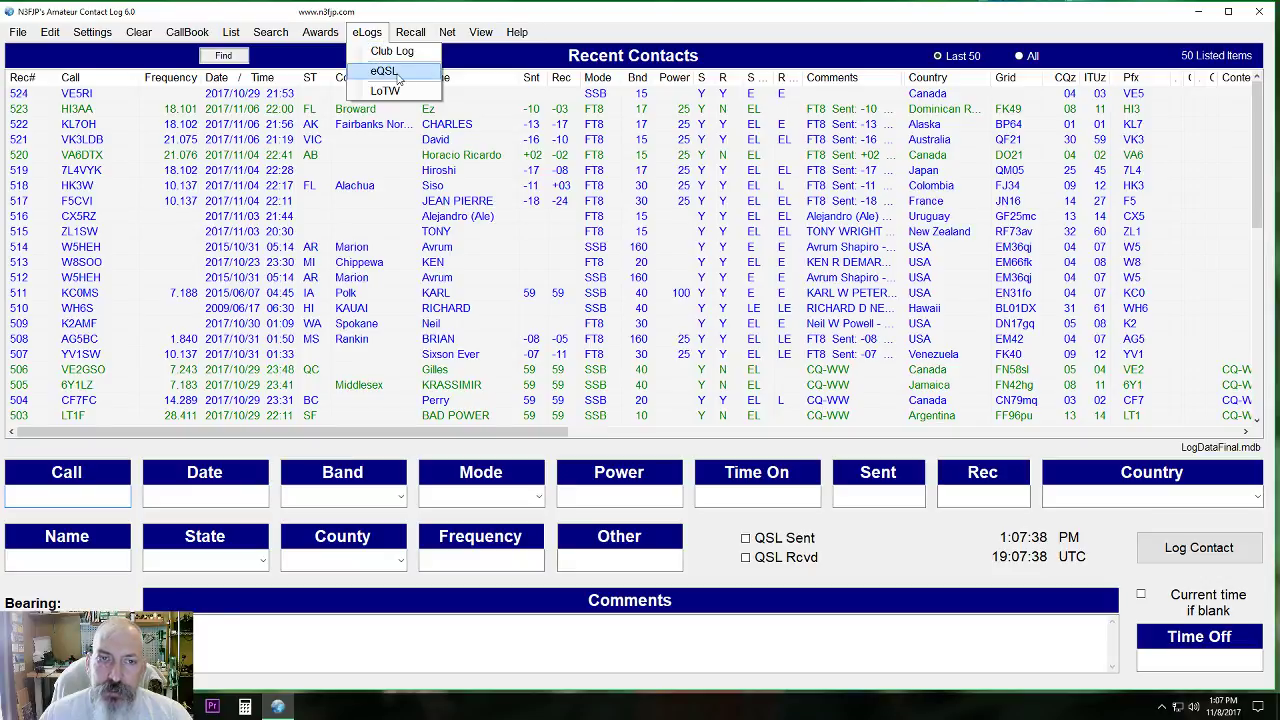
{"action": "left_click", "coordinate": [390, 72]}
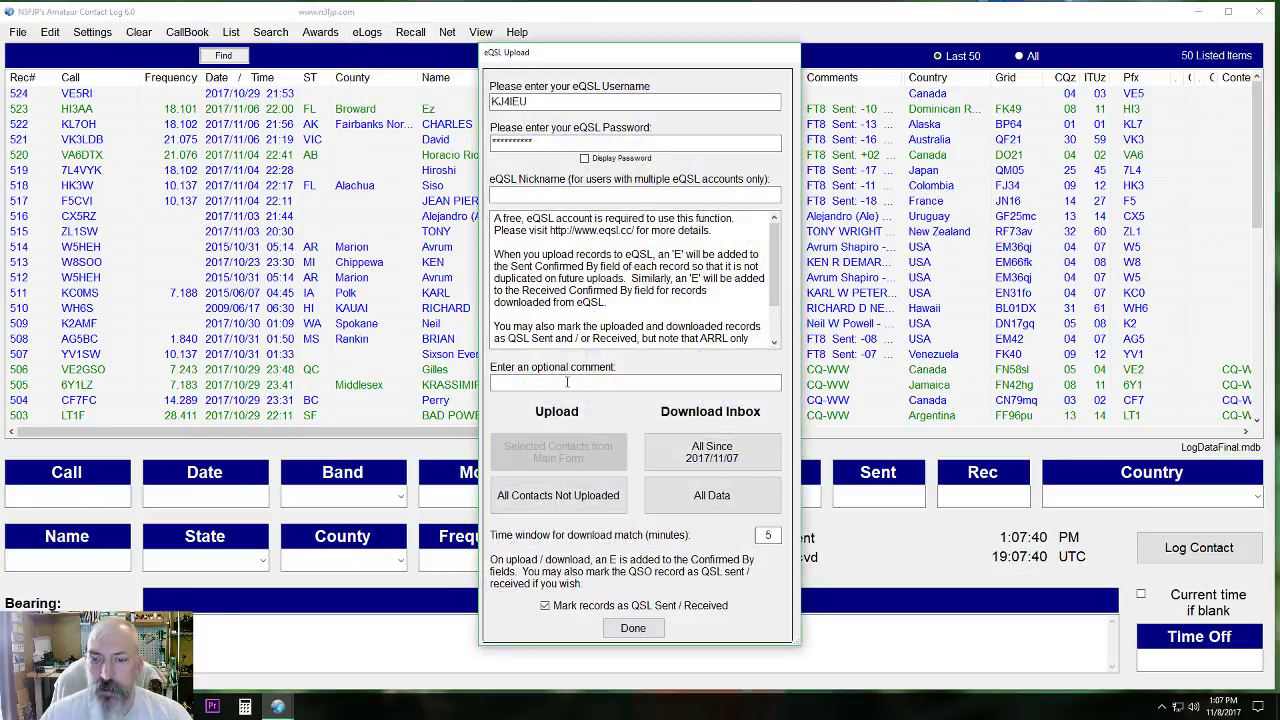
{"action": "left_click", "coordinate": [711, 452]}
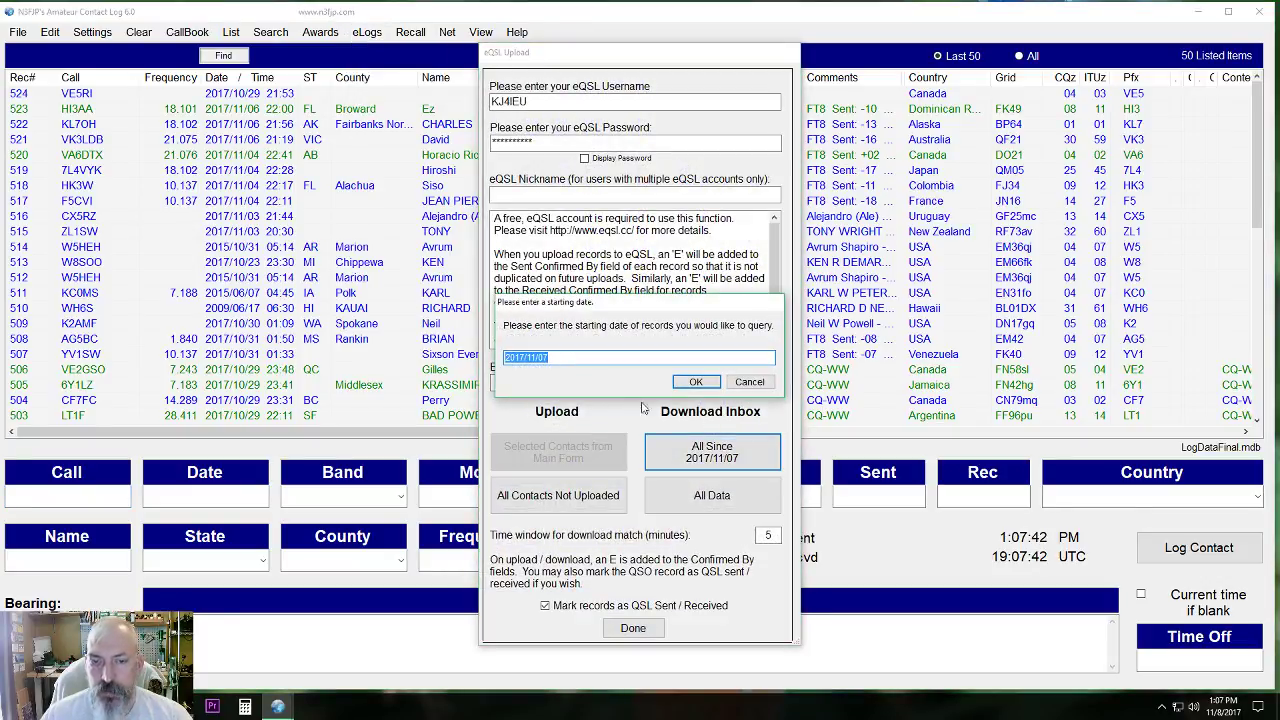
{"action": "left_click_drag", "start_coordinate": [558, 358], "coordinate": [543, 365]}
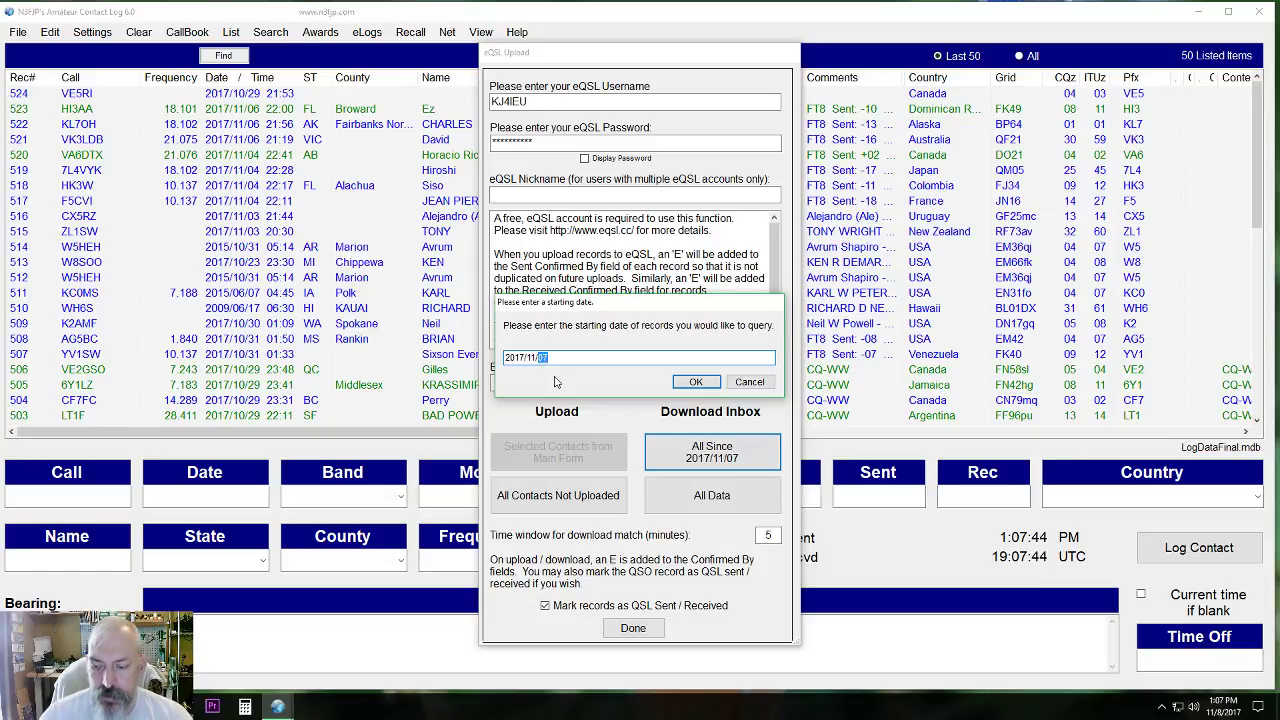
{"action": "type", "text": "01"}
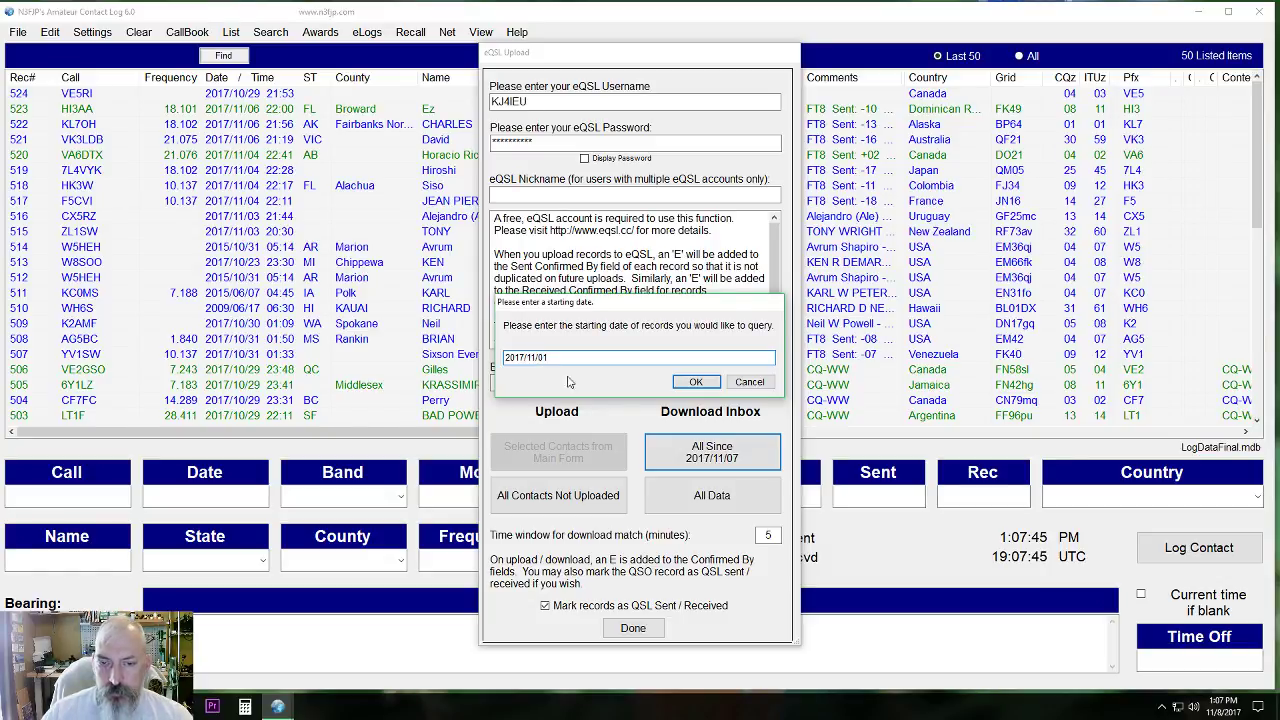
{"action": "left_click", "coordinate": [695, 382]}
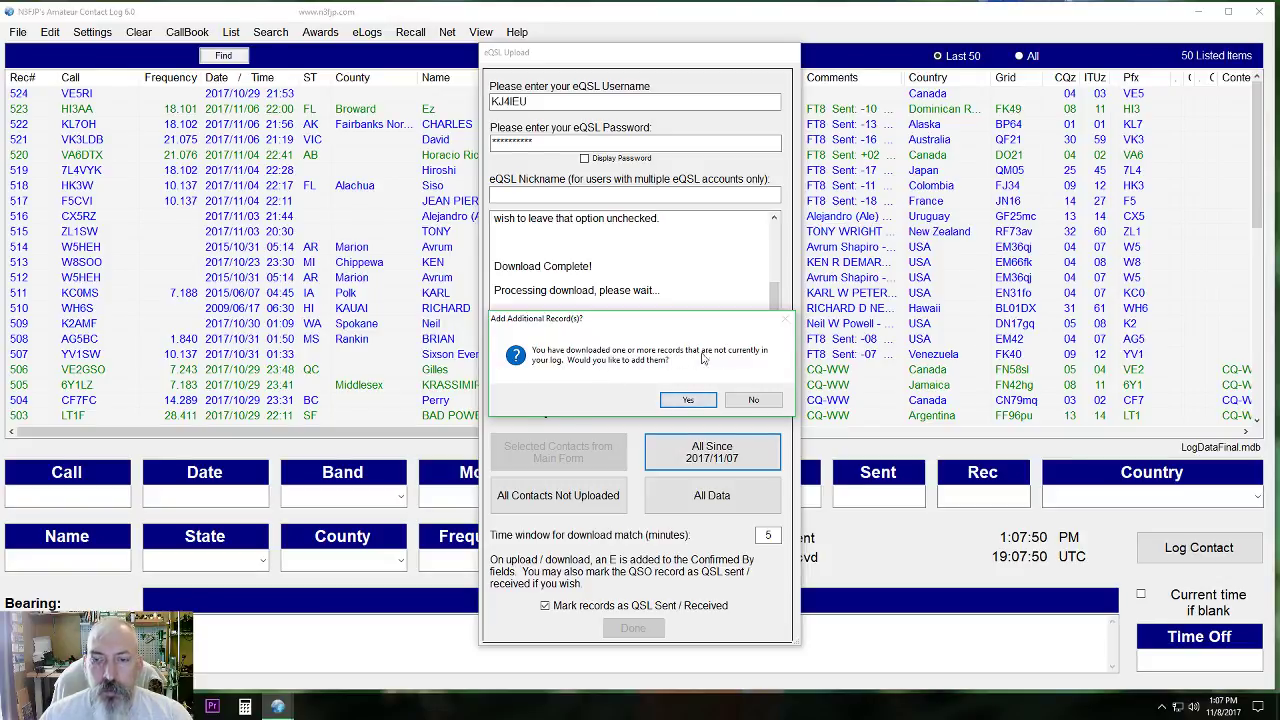
{"action": "left_click", "coordinate": [752, 401]}
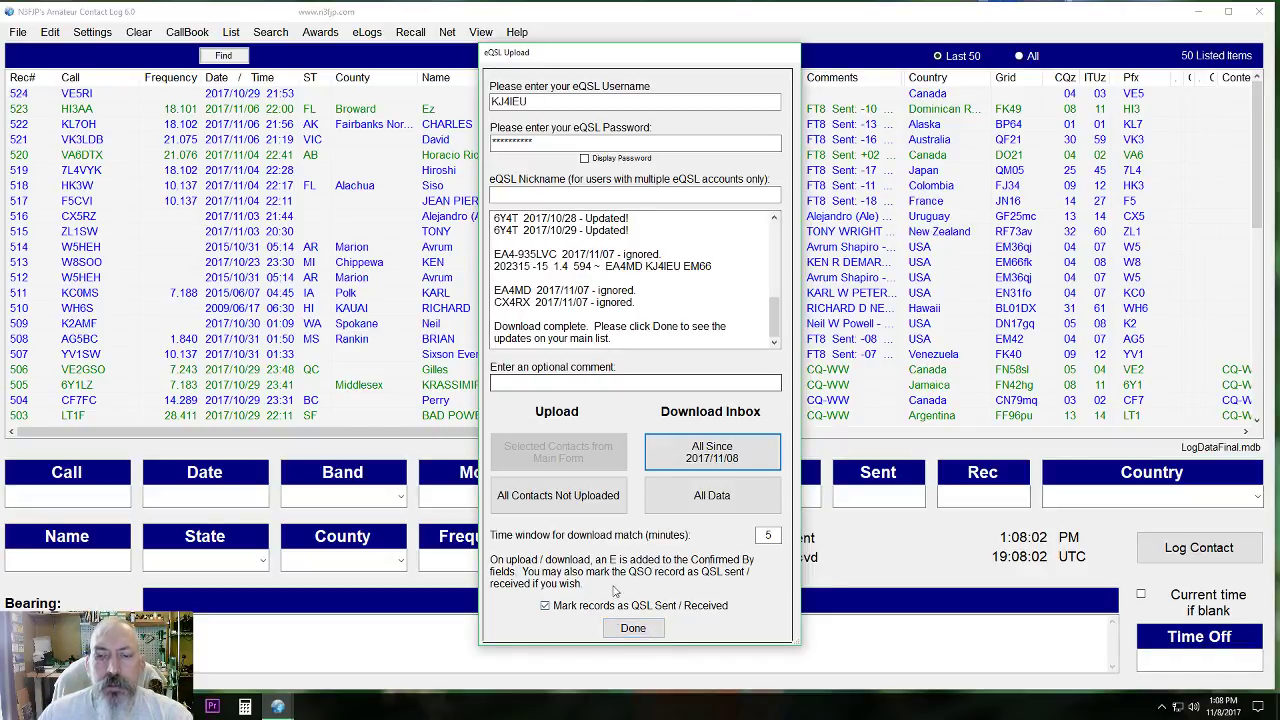
{"action": "left_click", "coordinate": [627, 630]}
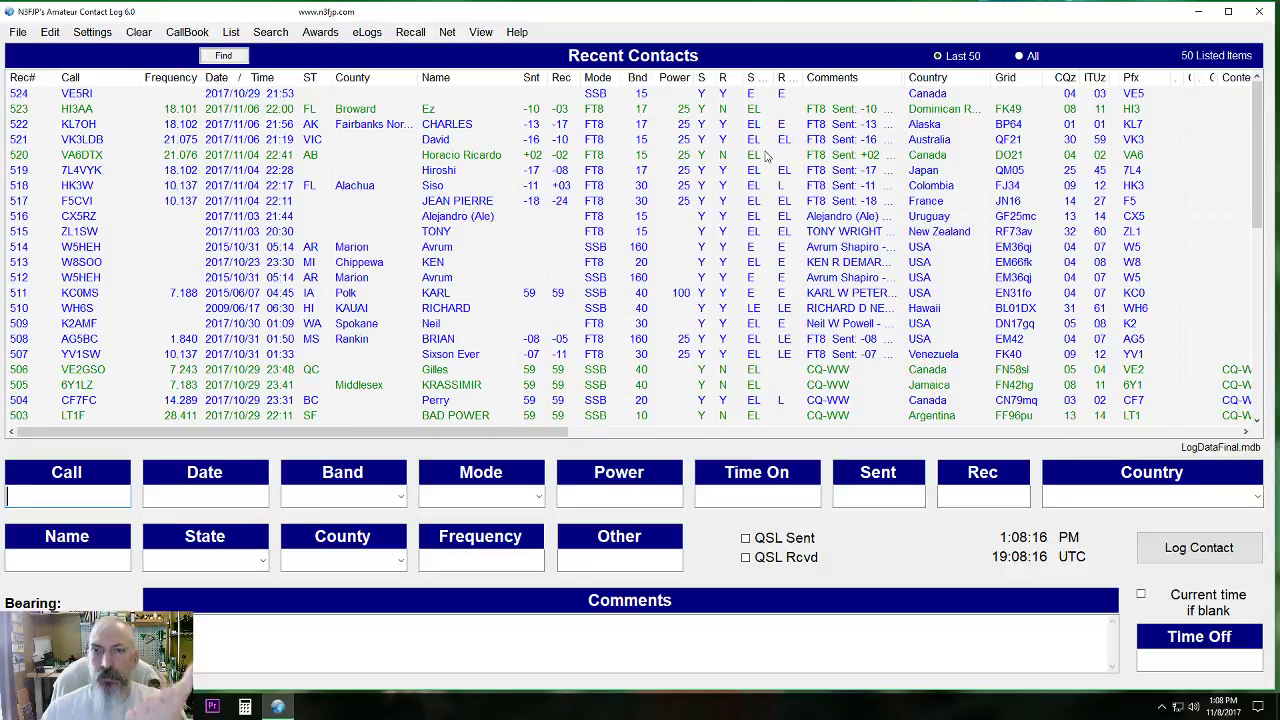
- Close the contact log and launch WSJT-X from the desktop
{"action": "left_click", "coordinate": [367, 36]}
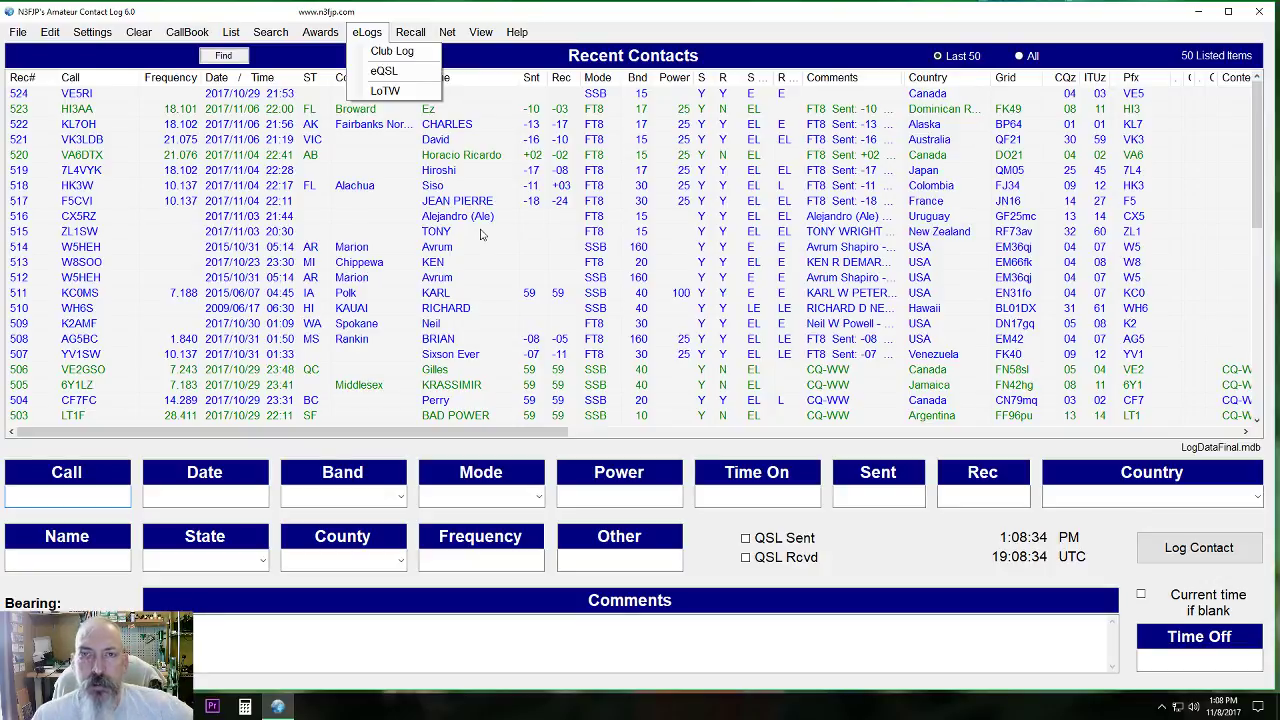
{"action": "left_click", "coordinate": [1260, 17]}
{"action": "left_click", "coordinate": [1260, 17]}
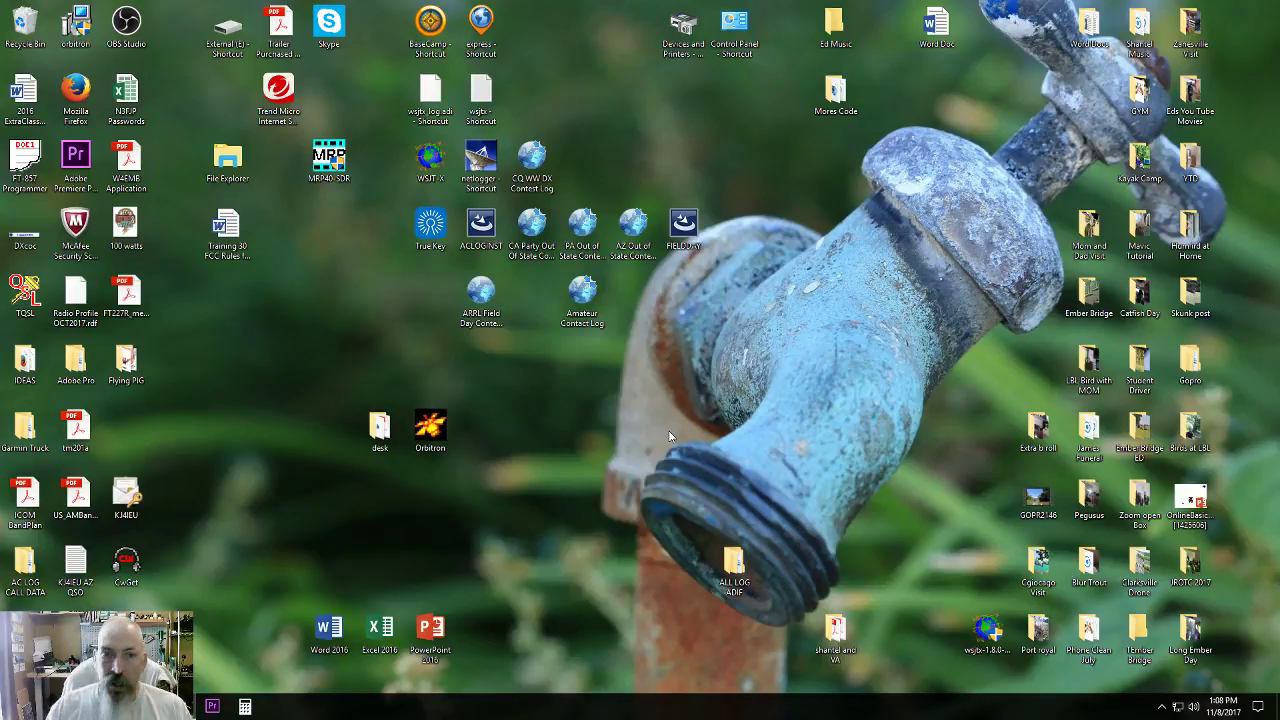
{"action": "double_click", "coordinate": [428, 158]}
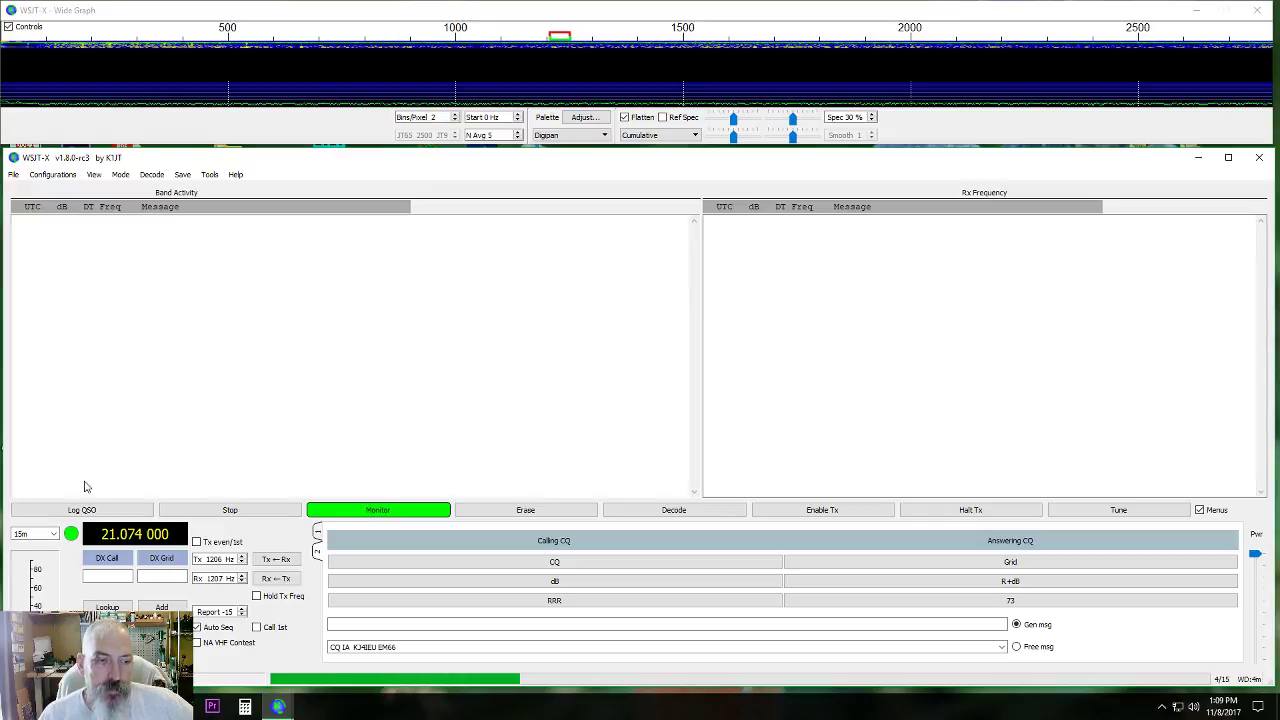
- Set the operating frequency to 18.100 MHz on the 17m band
{"action": "left_click", "coordinate": [57, 538]}
{"action": "left_click", "coordinate": [55, 535]}
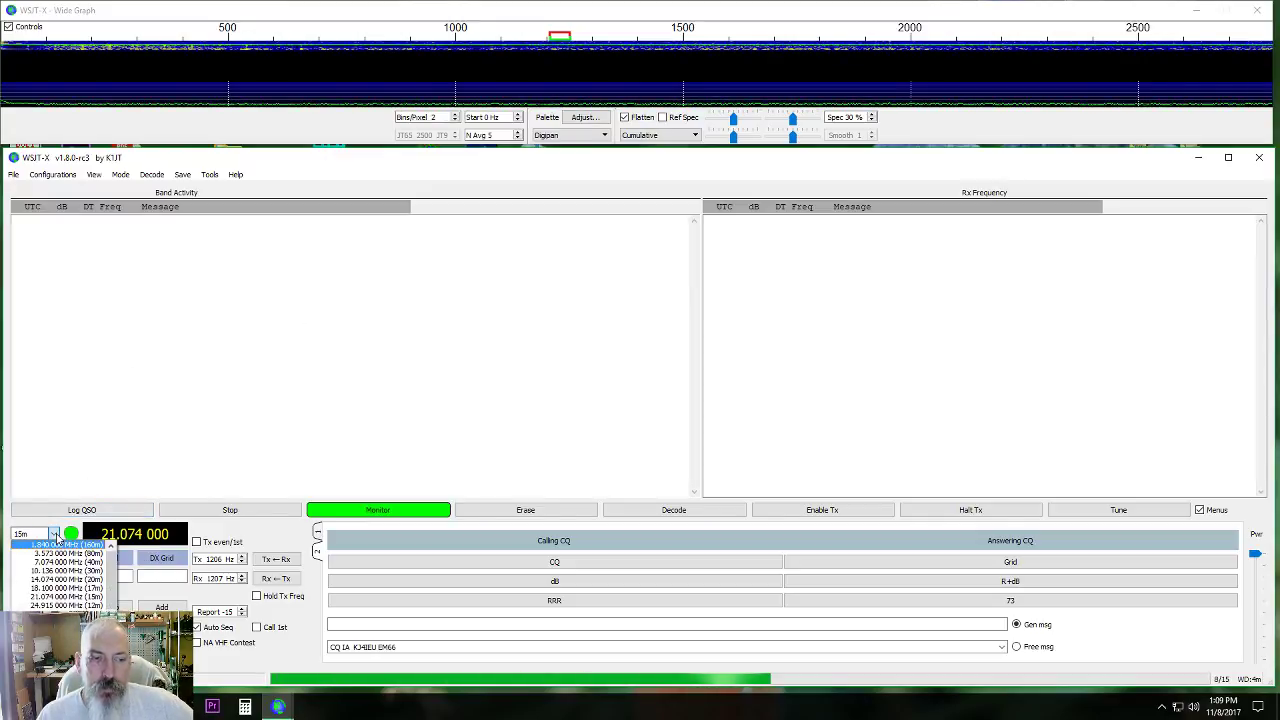
{"action": "left_click", "coordinate": [70, 588]}
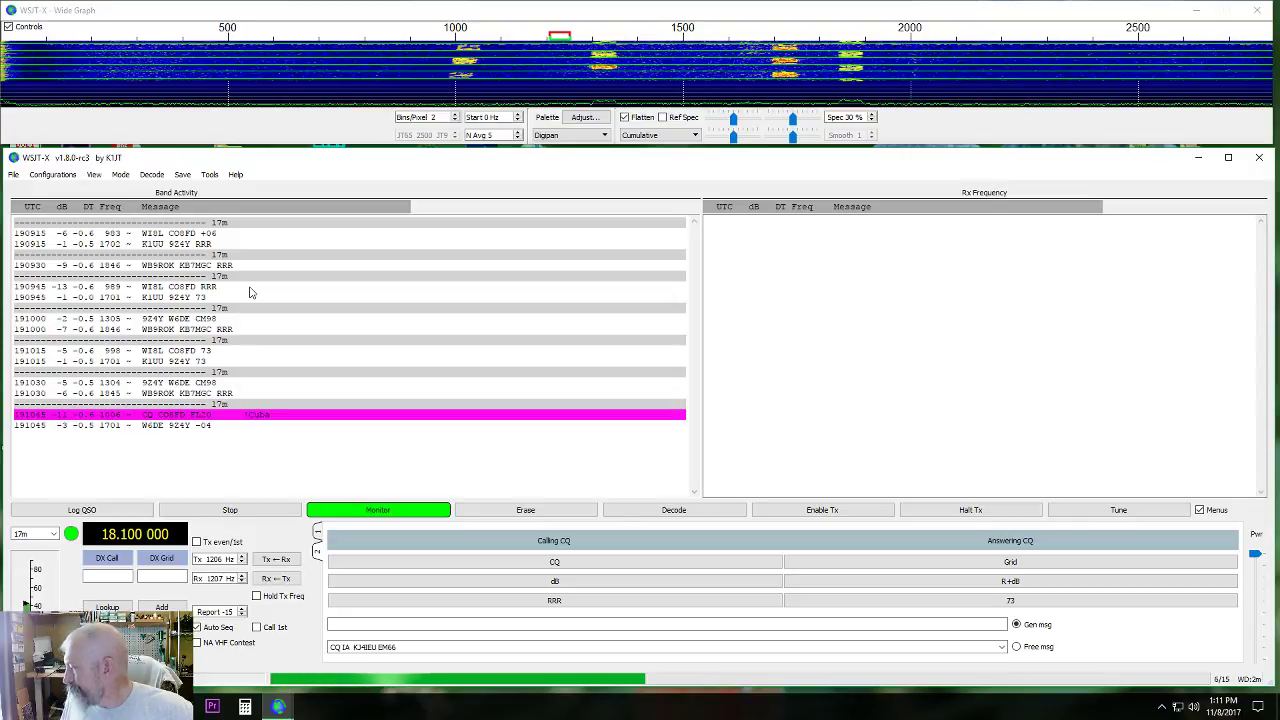
{"action": "double_click", "coordinate": [172, 415]}
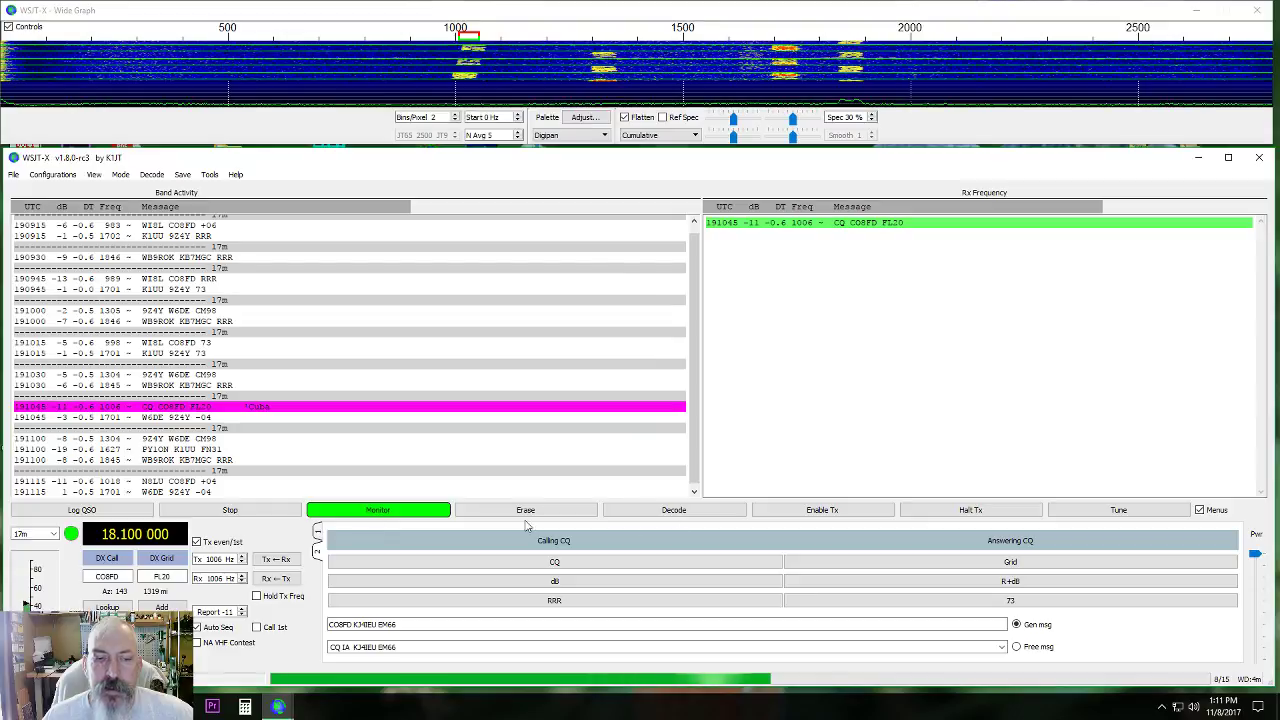
{"action": "double_click", "coordinate": [177, 408]}
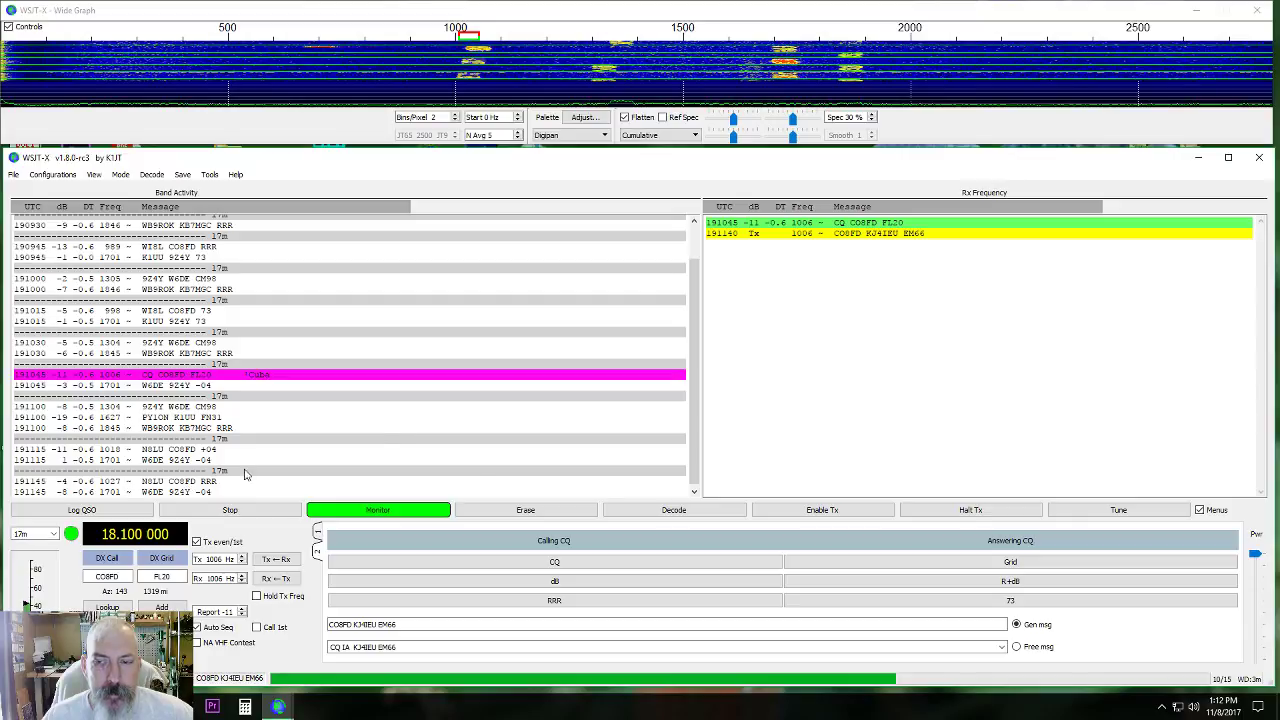
{"action": "left_click", "coordinate": [569, 513]}
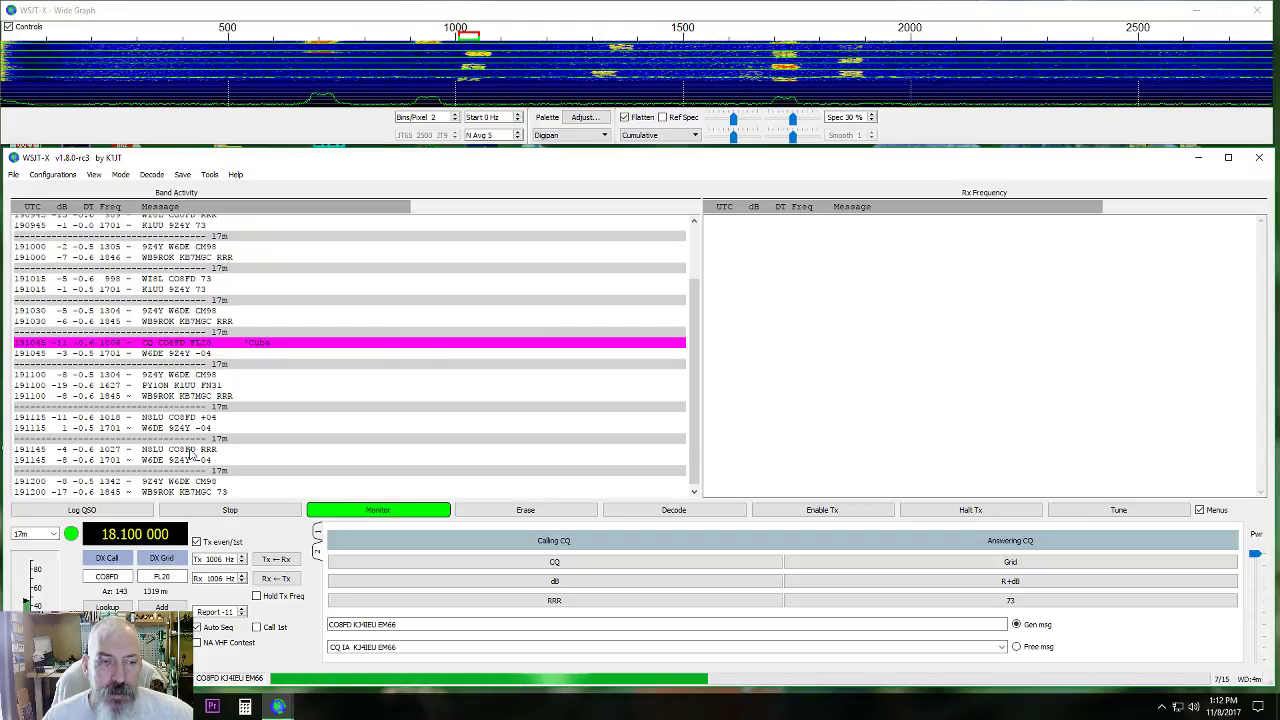
{"action": "double_click", "coordinate": [182, 450]}
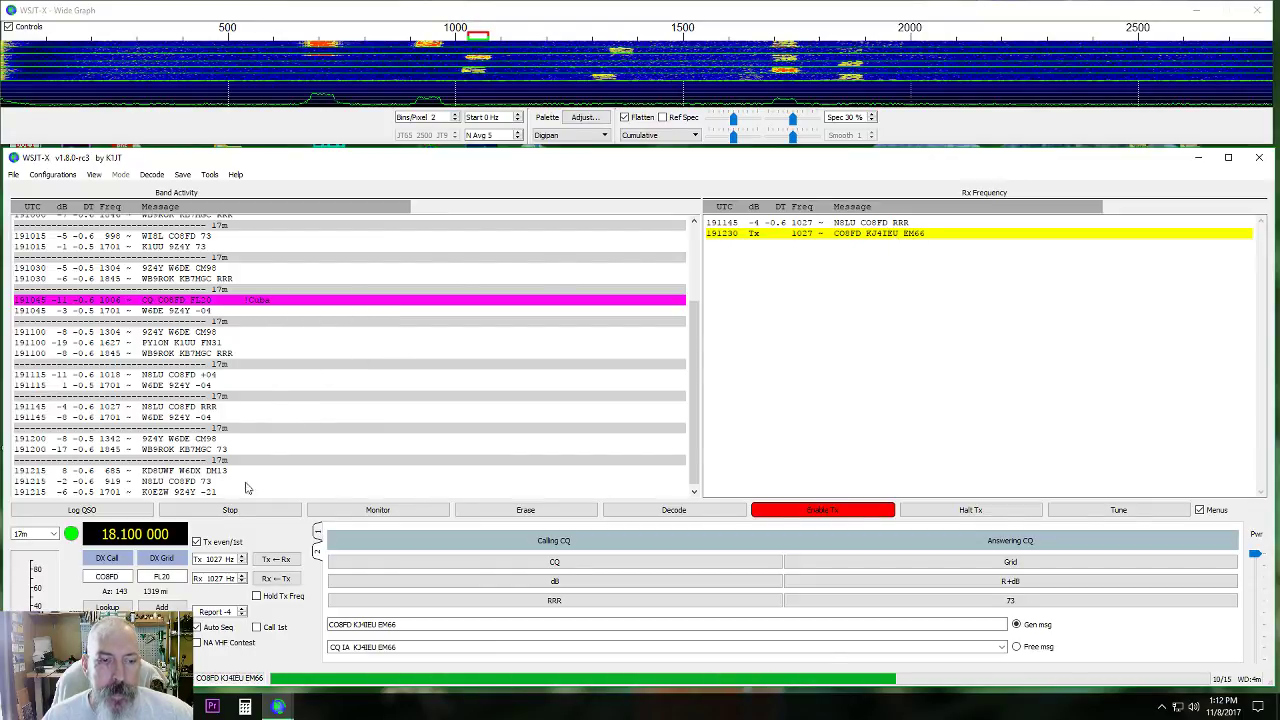
{"action": "left_click", "coordinate": [378, 510]}
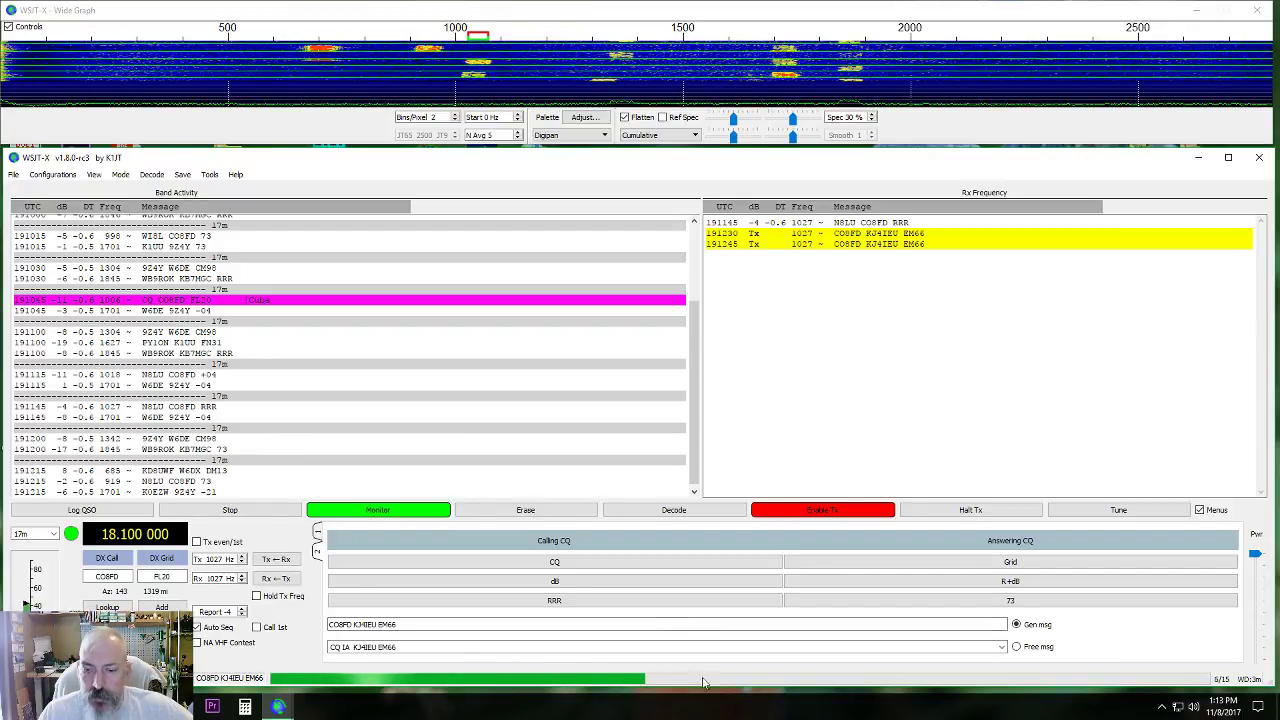
{"action": "left_click", "coordinate": [700, 510]}
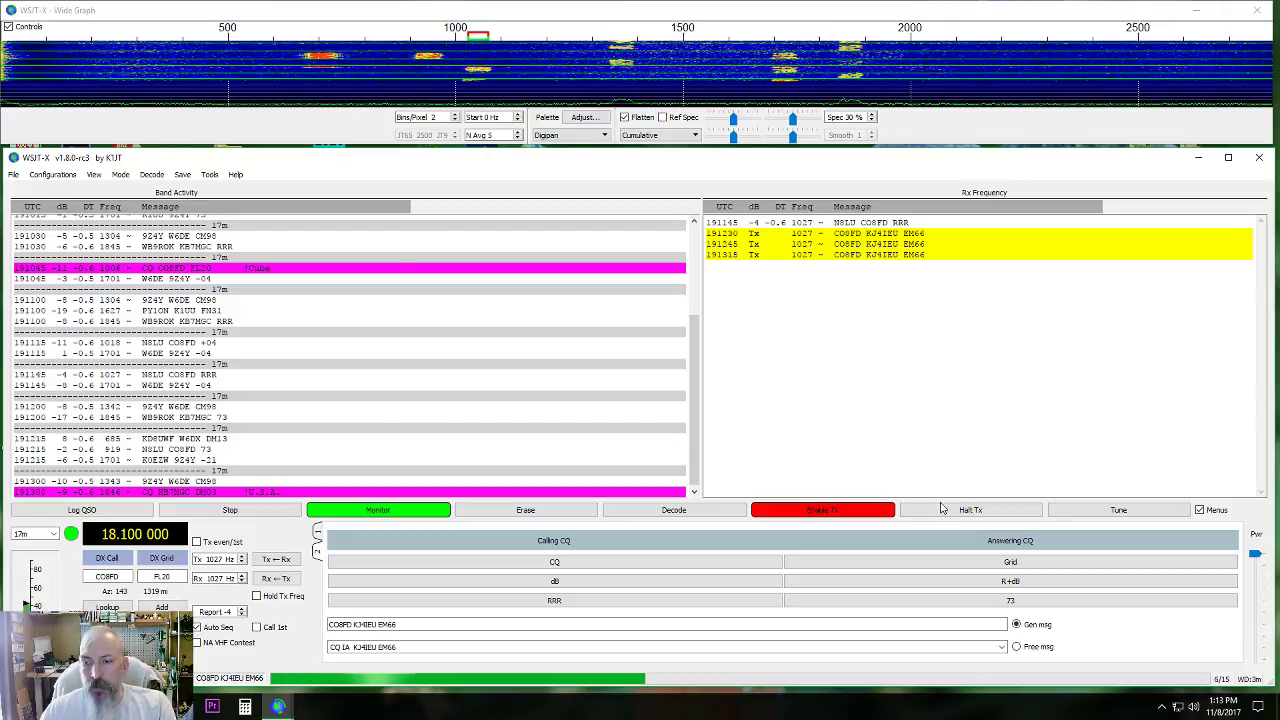
{"action": "left_click", "coordinate": [978, 511]}
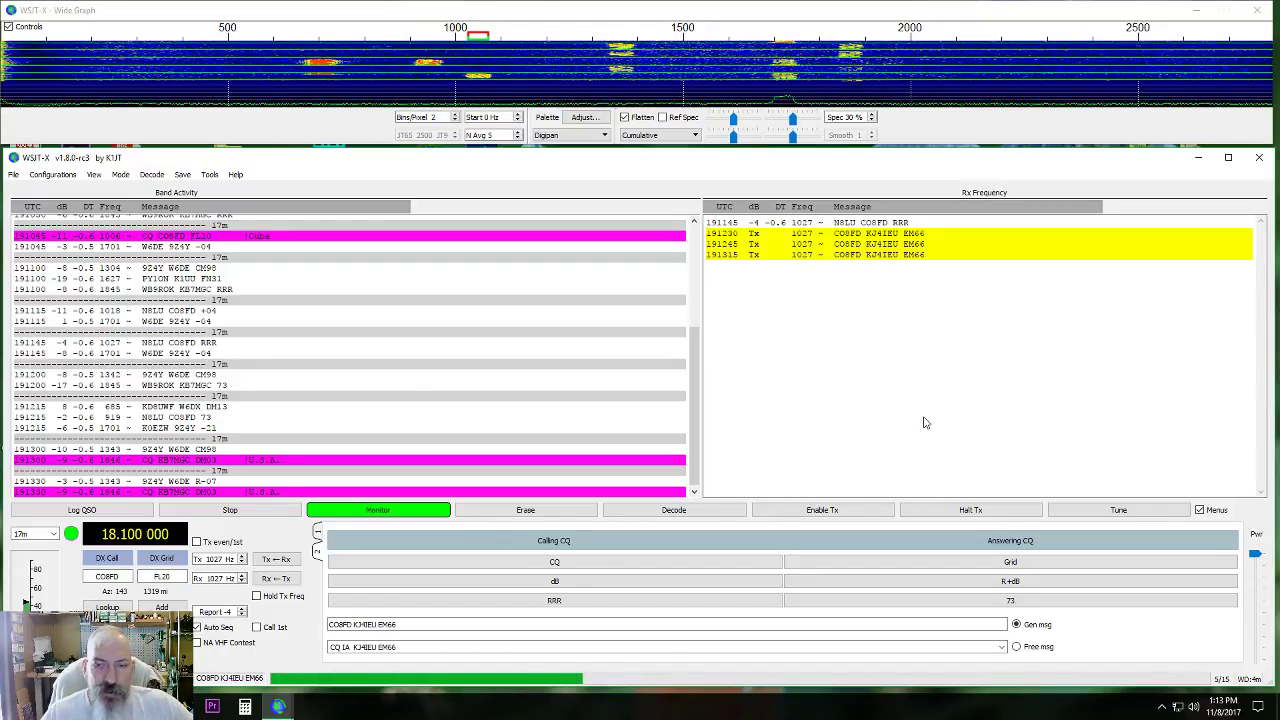
{"action": "left_click", "coordinate": [525, 510]}
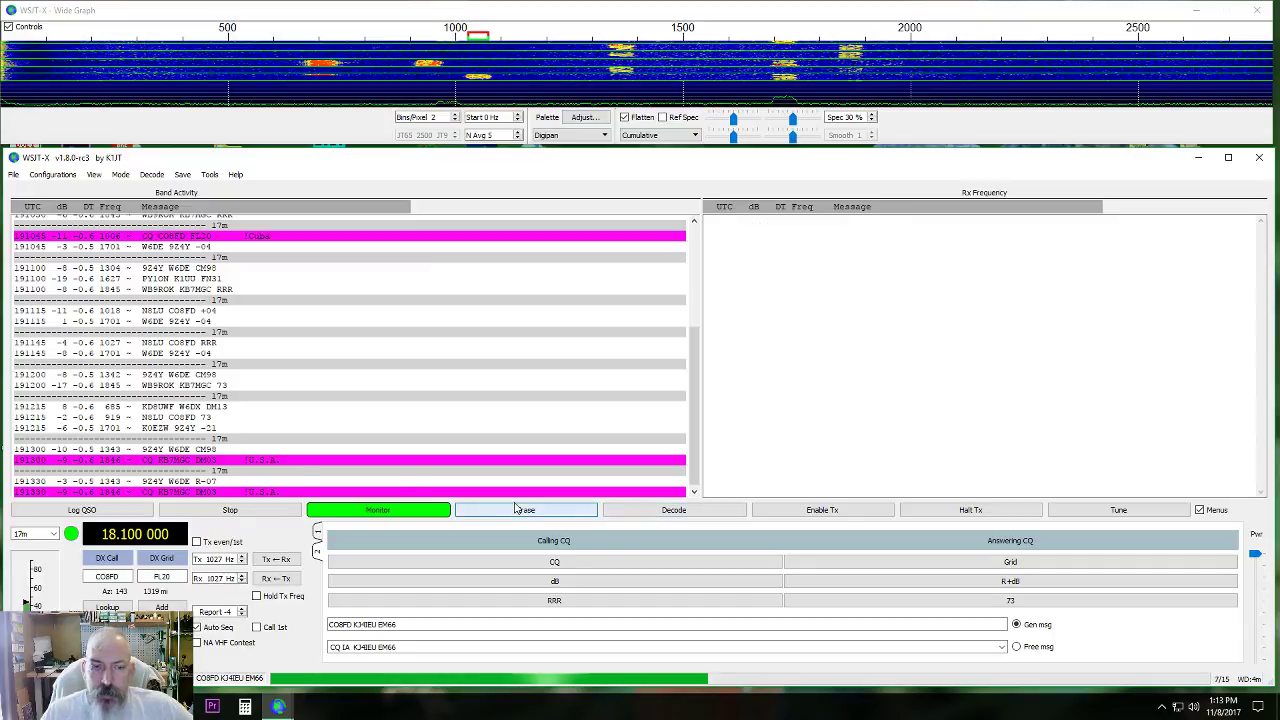
{"action": "double_click", "coordinate": [190, 492]}
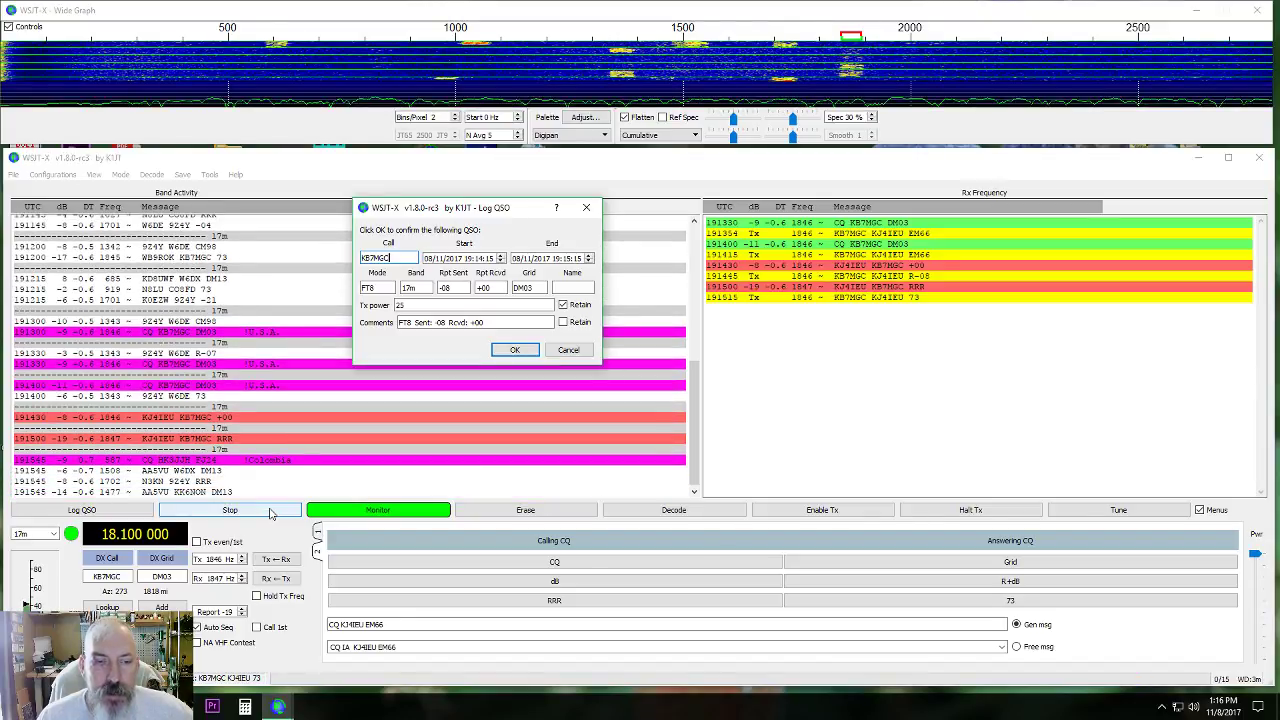
{"action": "left_click", "coordinate": [270, 513]}
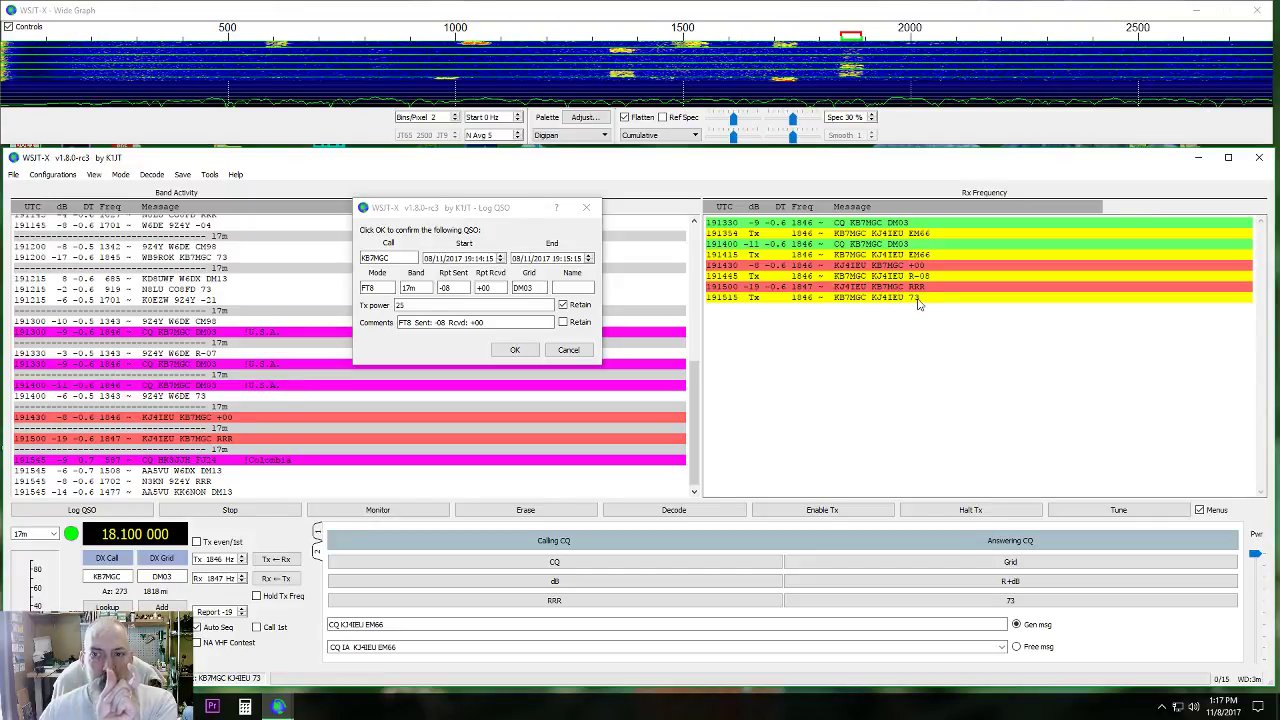
{"action": "left_click", "coordinate": [531, 212]}
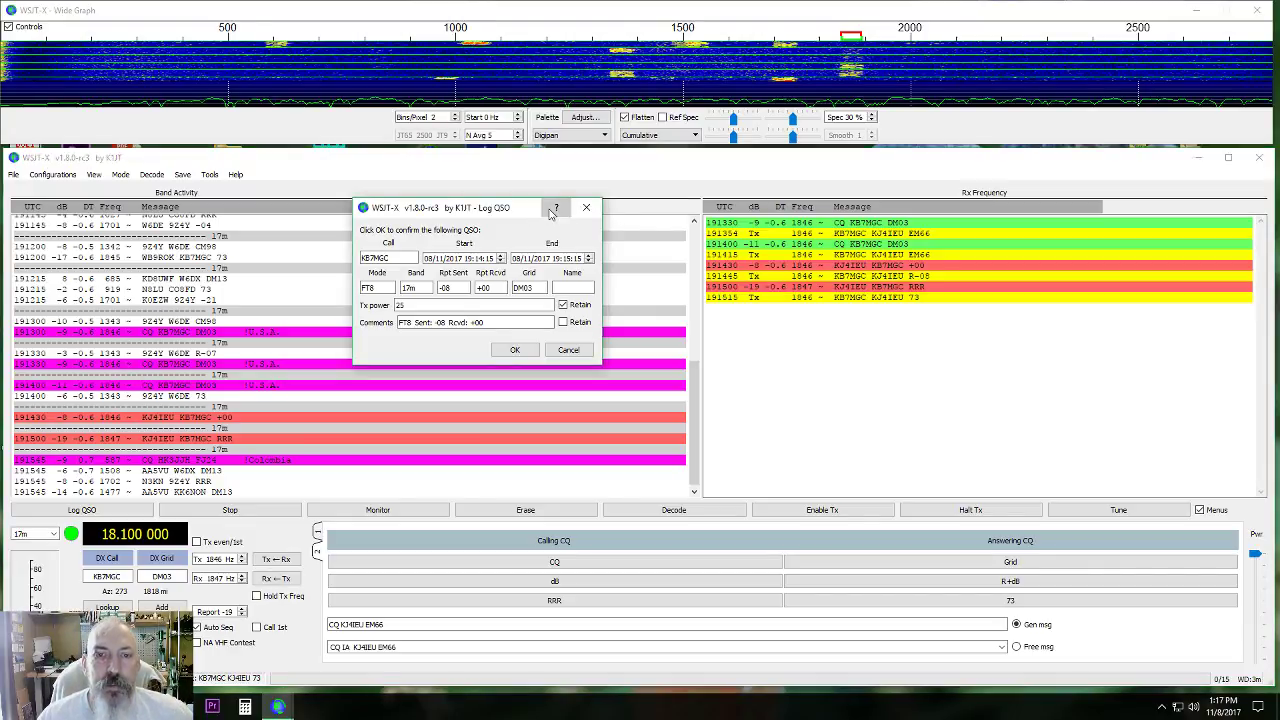
{"action": "left_click_drag", "start_coordinate": [513, 210], "coordinate": [572, 185]}
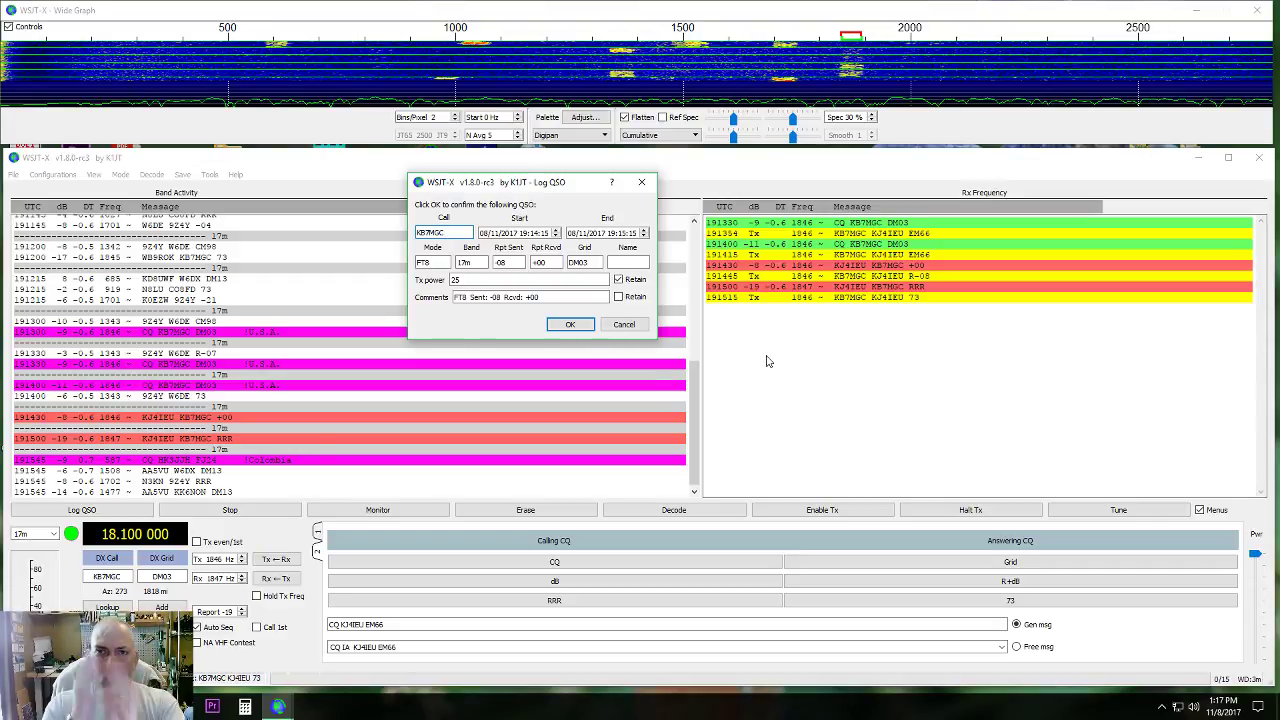
{"action": "left_click", "coordinate": [576, 327]}
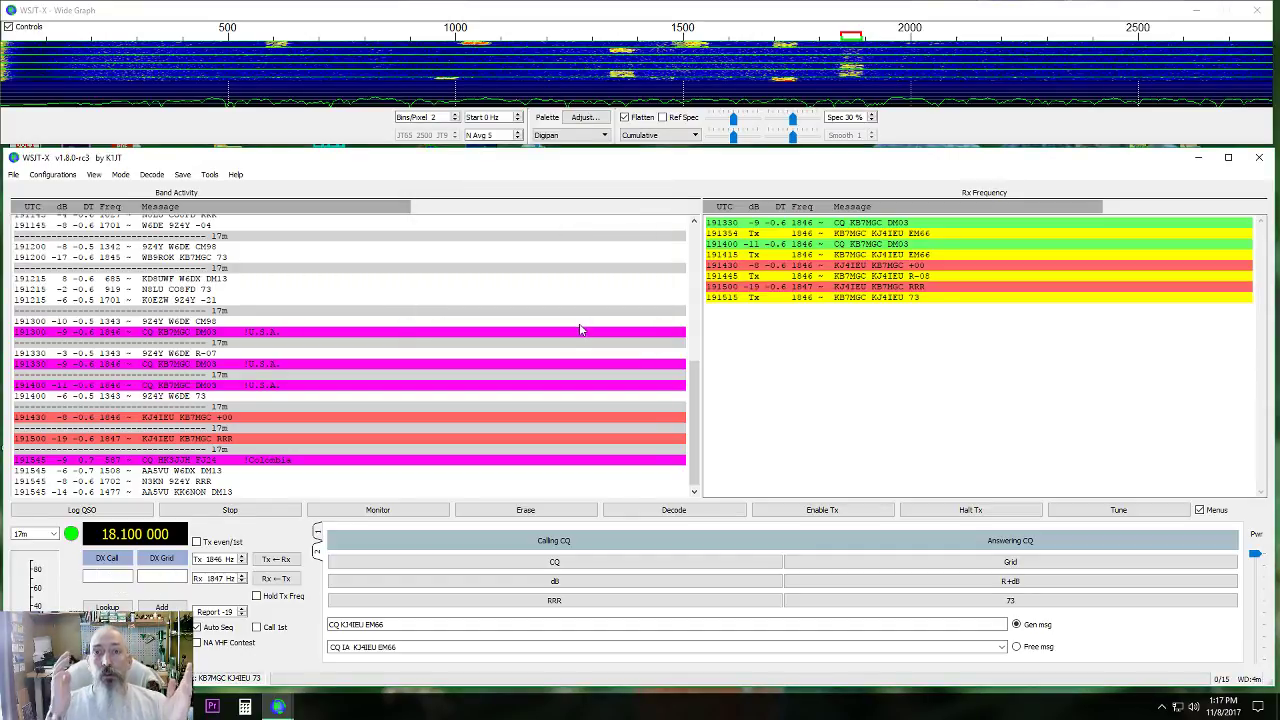
- Erase the messages in both decode windows and open the WSJT-X log directory in a smaller, repositioned window
{"action": "double_click", "coordinate": [524, 511]}
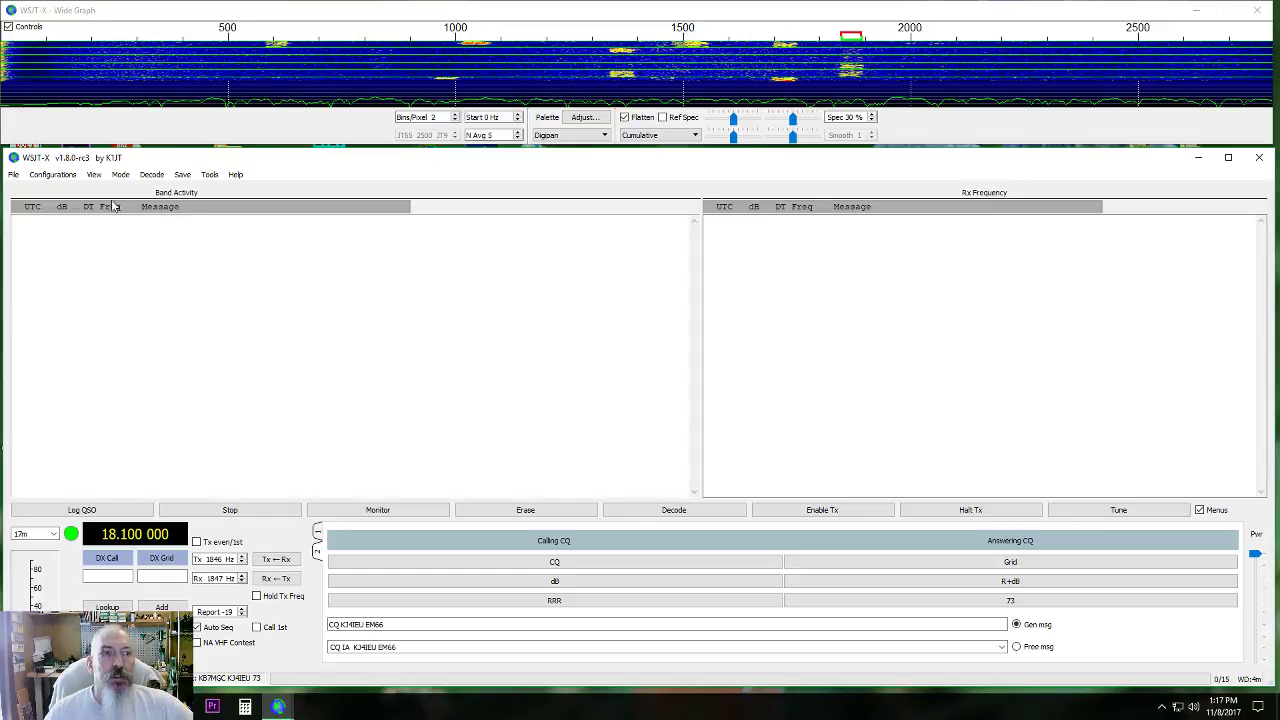
{"action": "left_click", "coordinate": [14, 175]}
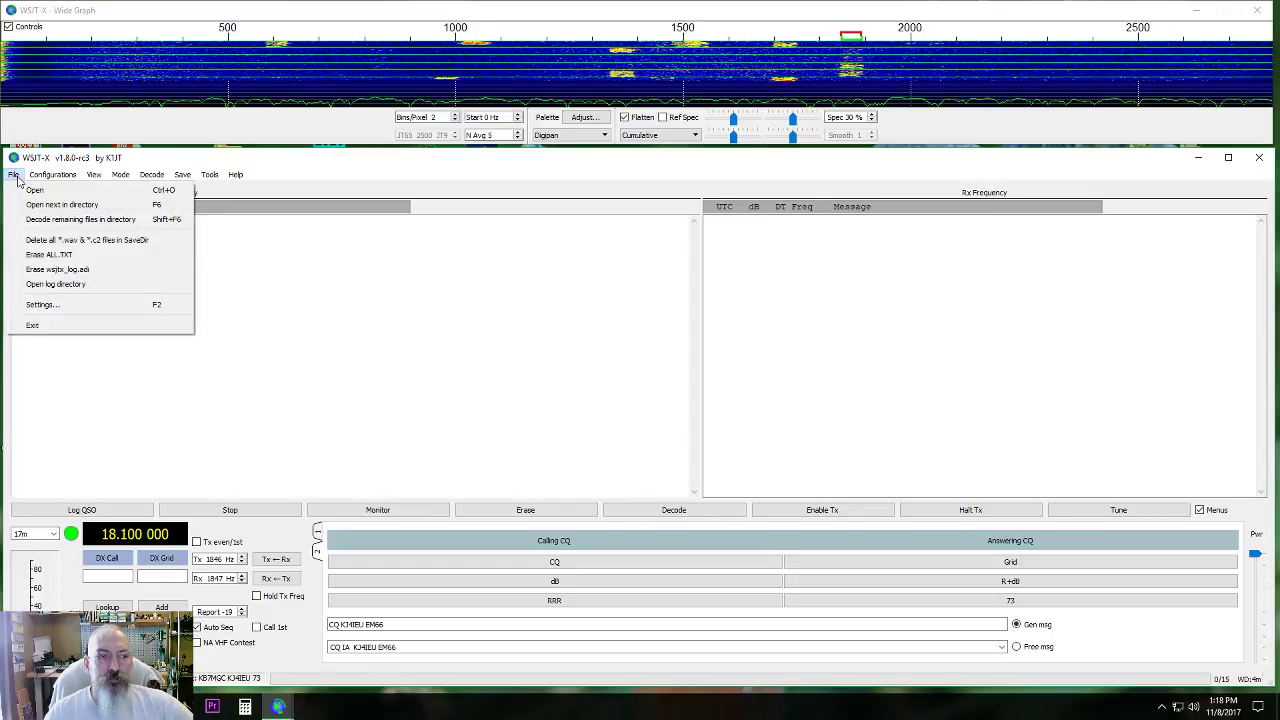
{"action": "left_click", "coordinate": [39, 286]}
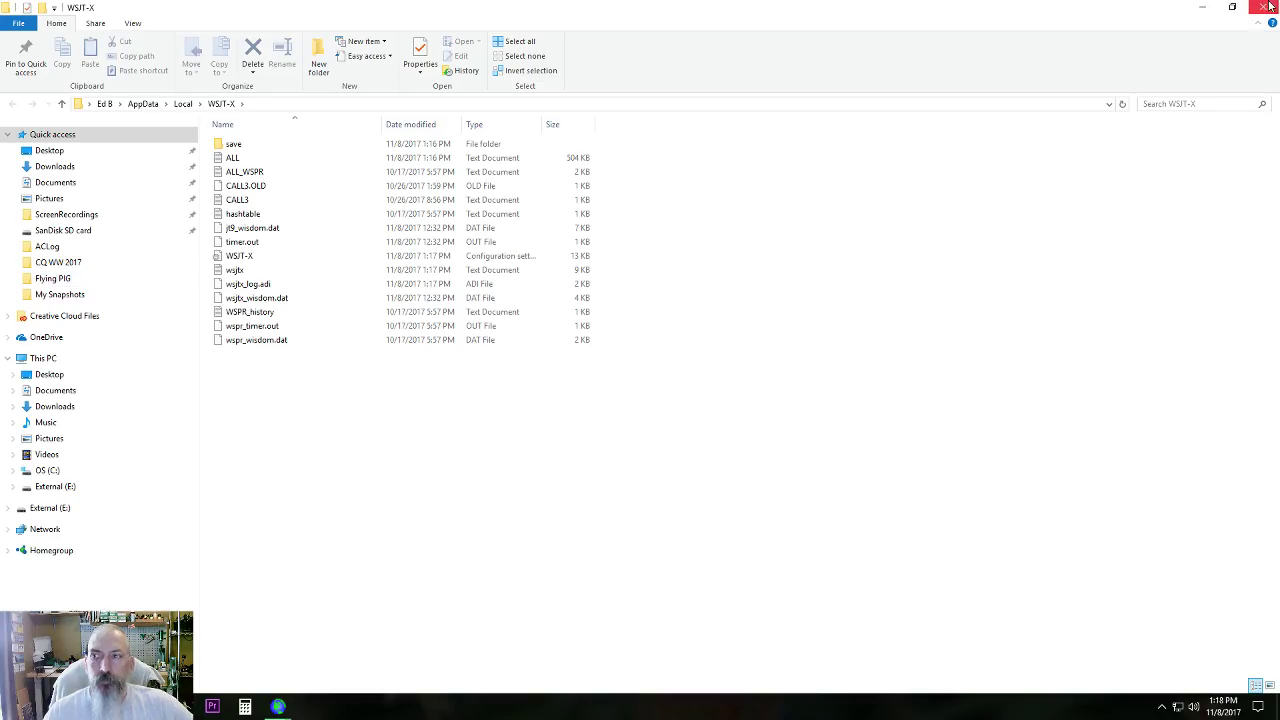
{"action": "left_click", "coordinate": [1240, 10]}
{"action": "left_click_drag", "start_coordinate": [913, 13], "coordinate": [743, 38]}
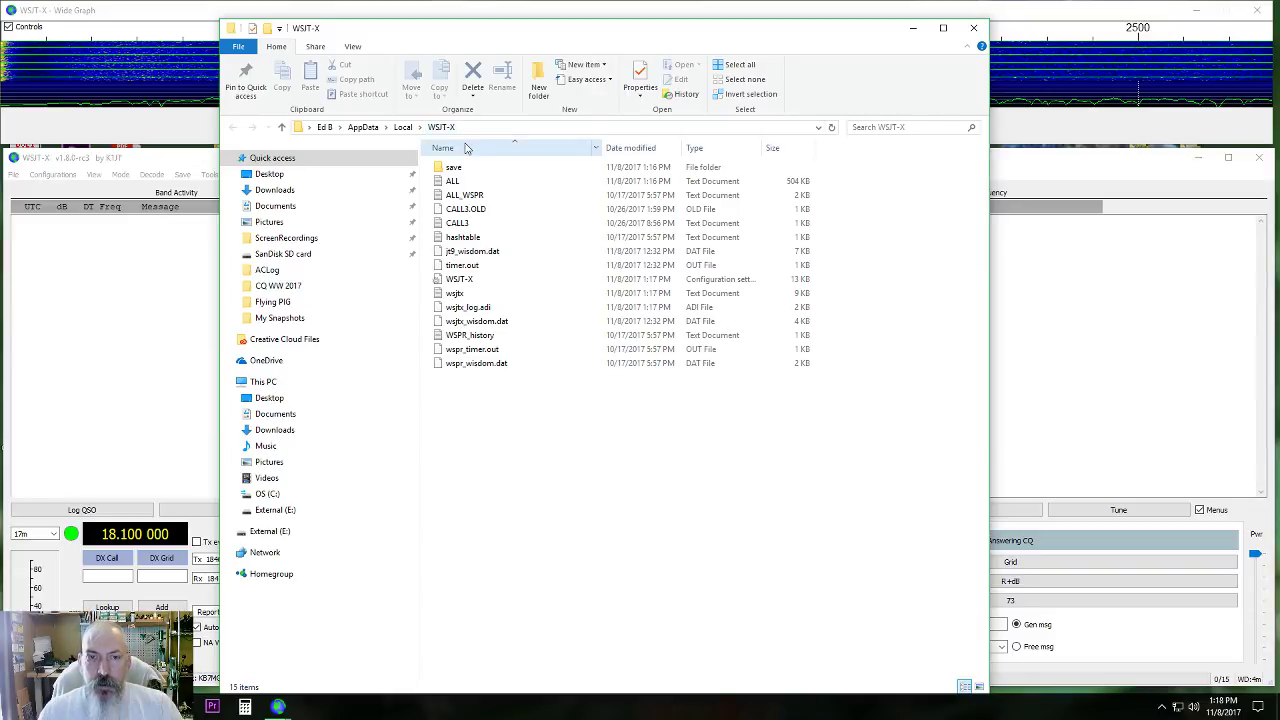
- Examine the latest entries at the end of the wsjtx text log and close the file
{"action": "double_click", "coordinate": [452, 294]}
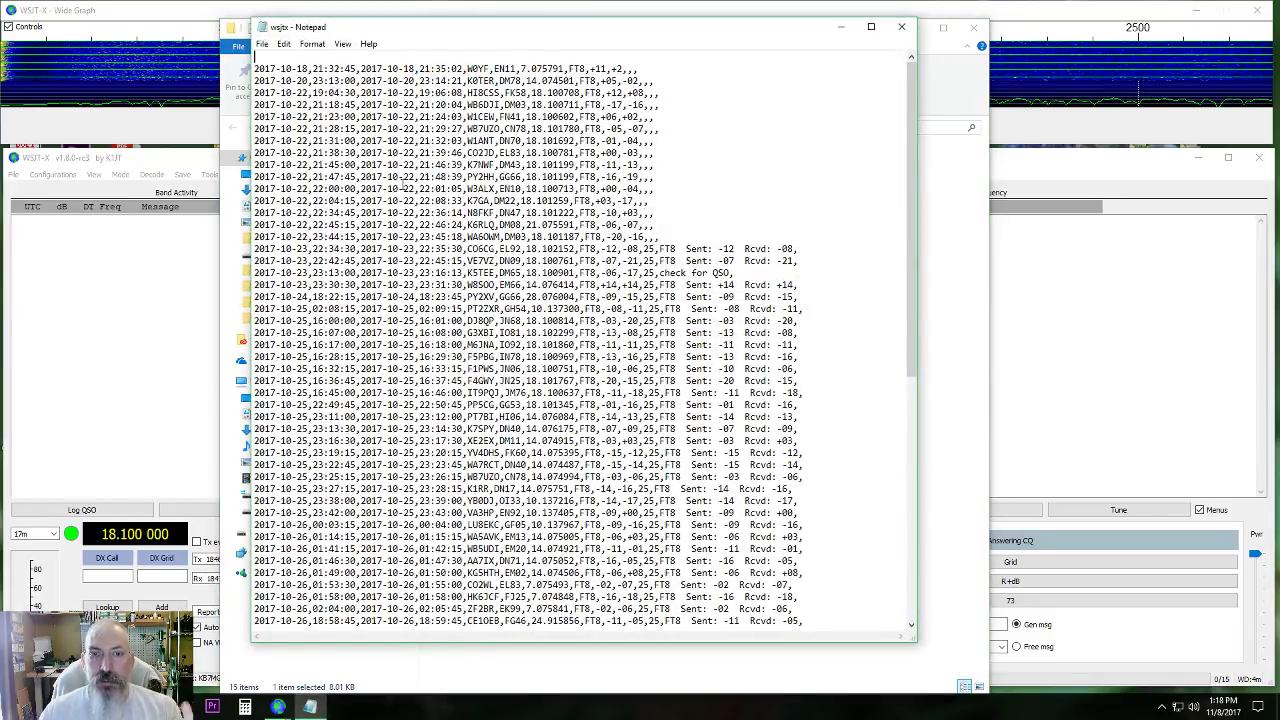
{"action": "left_click_drag", "start_coordinate": [911, 200], "coordinate": [911, 444]}
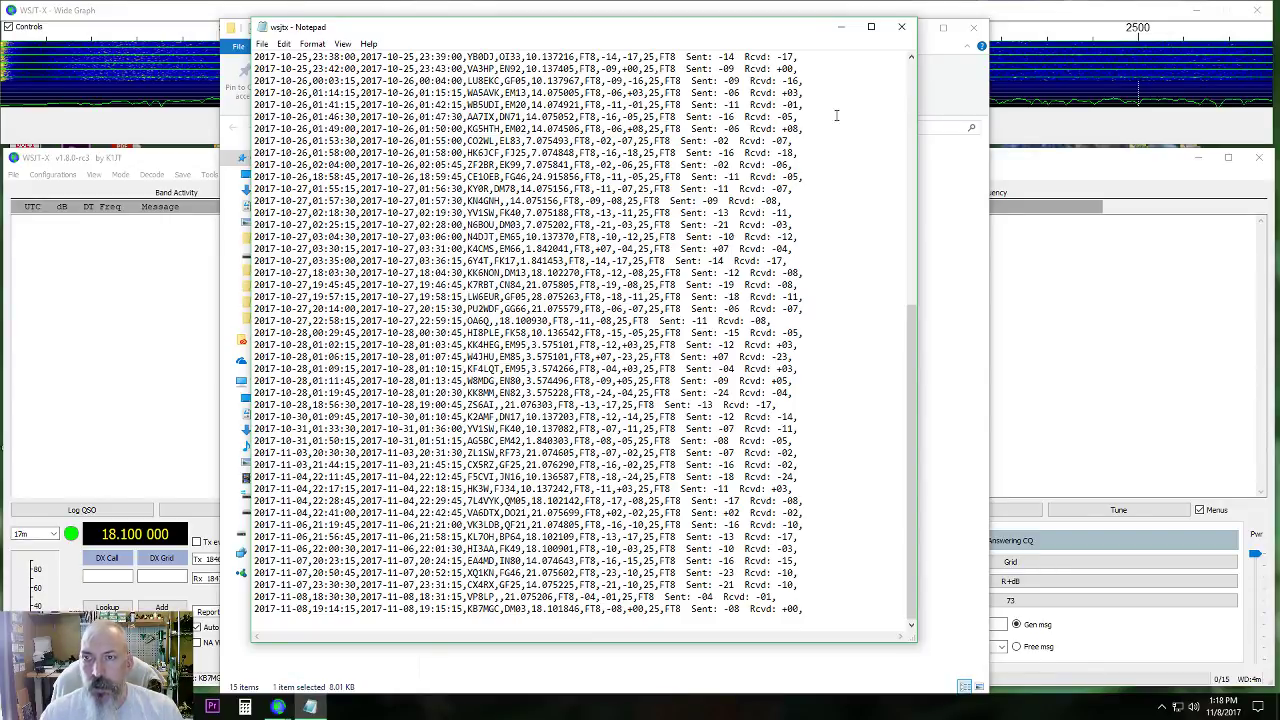
{"action": "left_click", "coordinate": [901, 27]}
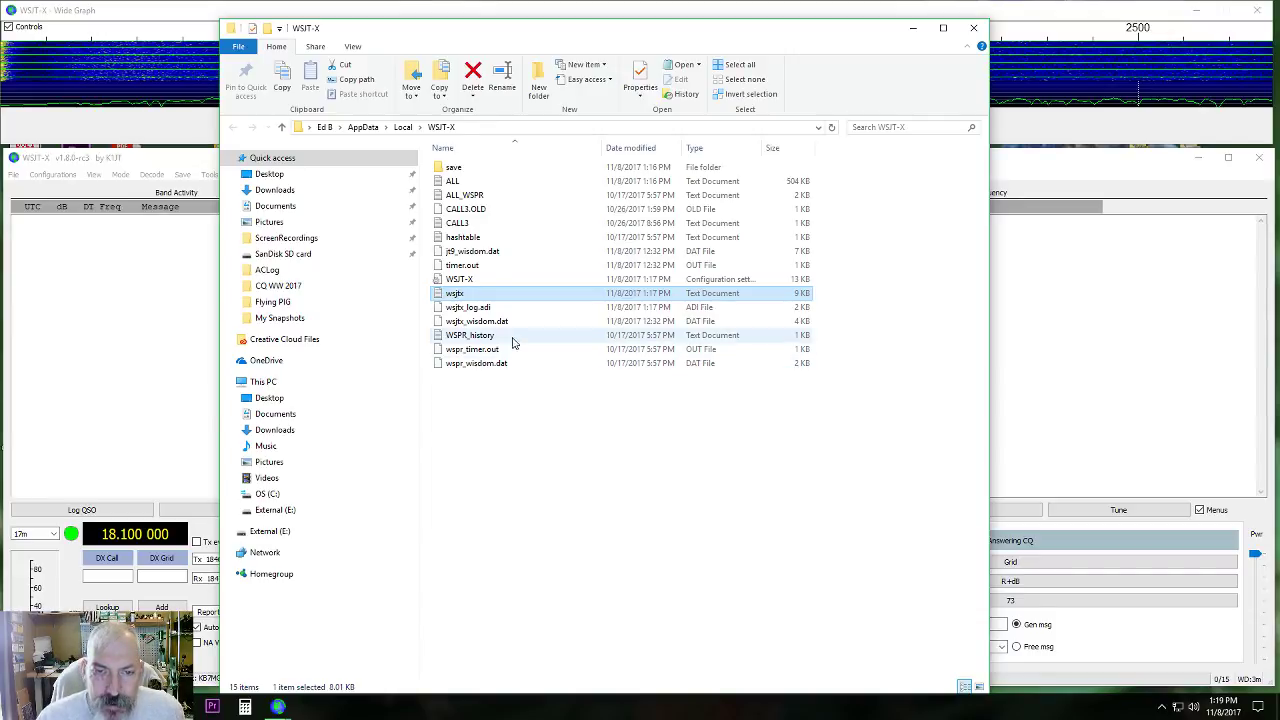
- Create a shortcut to wsjtx_log.adi in the WSJT-X log directory
{"action": "left_click", "coordinate": [443, 309]}
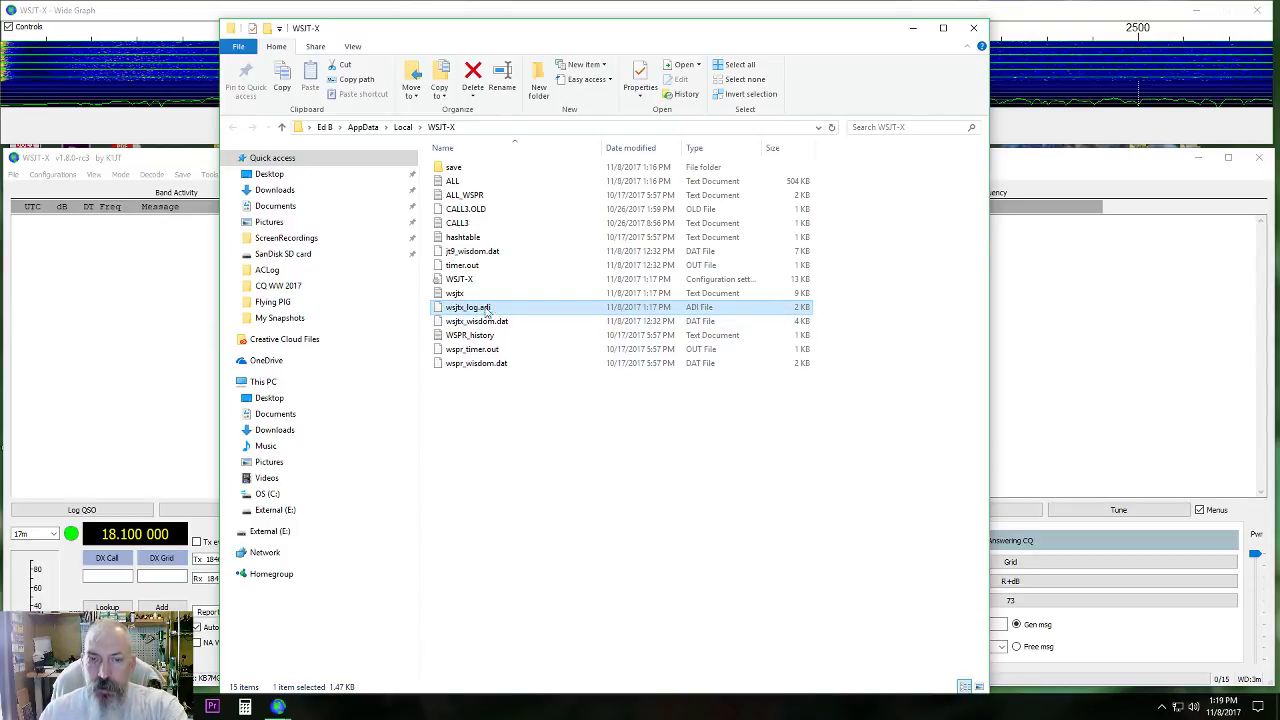
{"action": "right_click", "coordinate": [442, 308]}
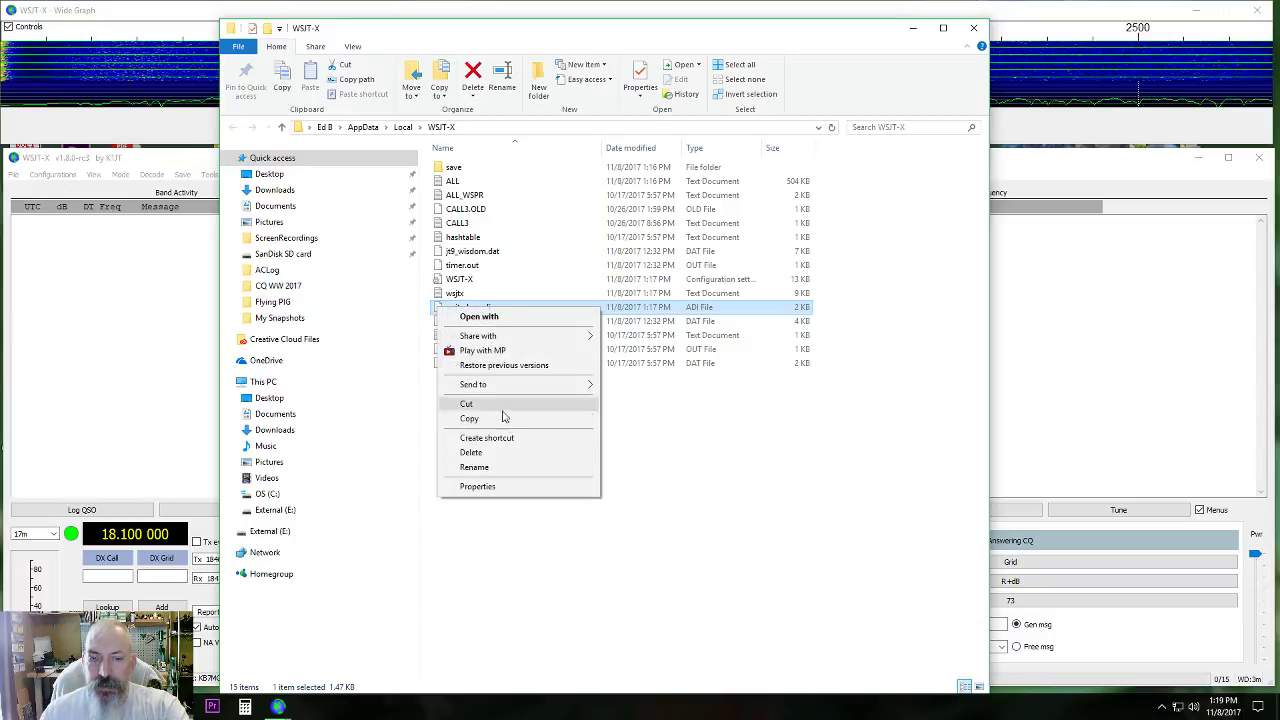
{"action": "left_click", "coordinate": [515, 440]}
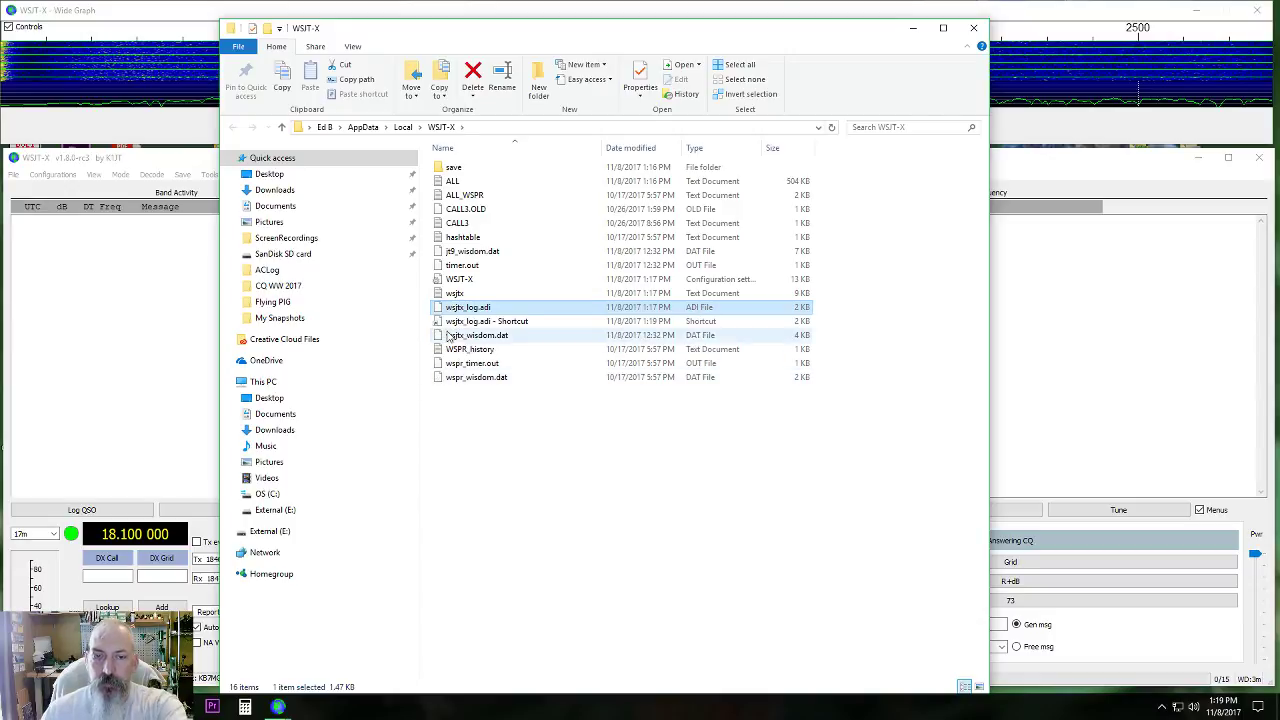
- Start renaming the wsjtx_log.adi shortcut, cancel the rename and delete the shortcut
{"action": "left_click", "coordinate": [499, 322]}
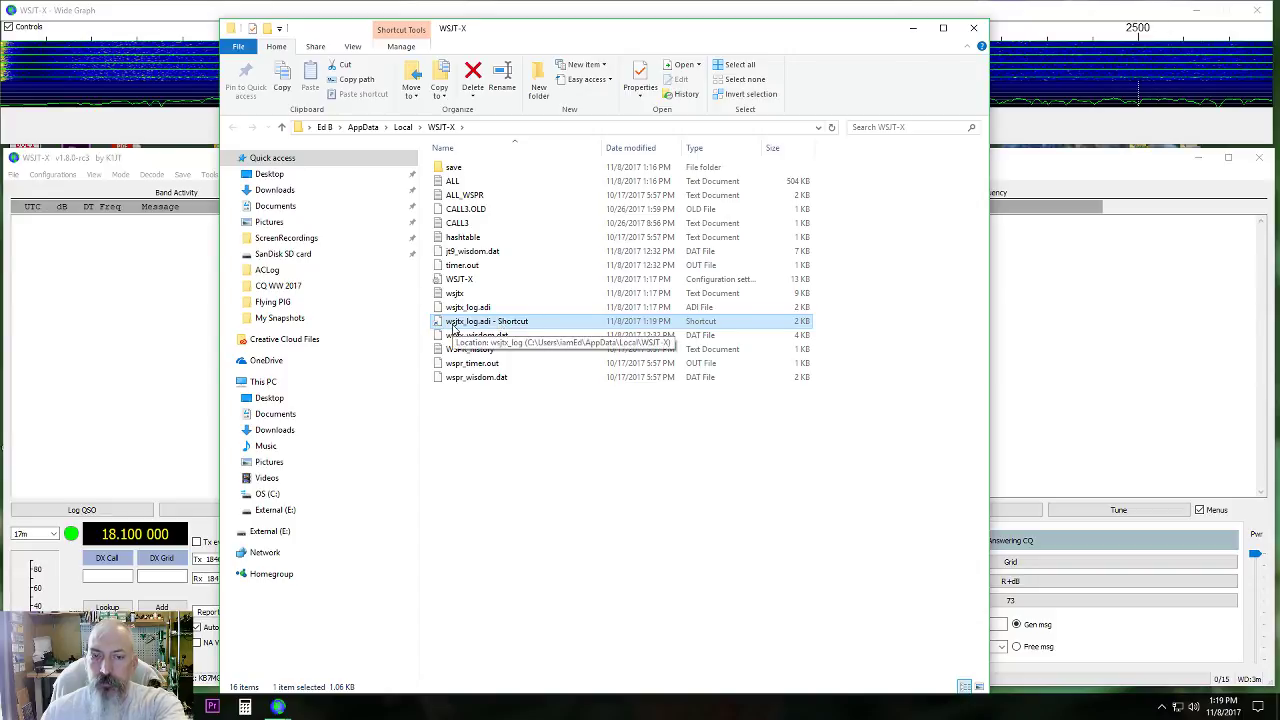
{"action": "left_click", "coordinate": [453, 324]}
{"action": "key", "text": "BackSpace"}
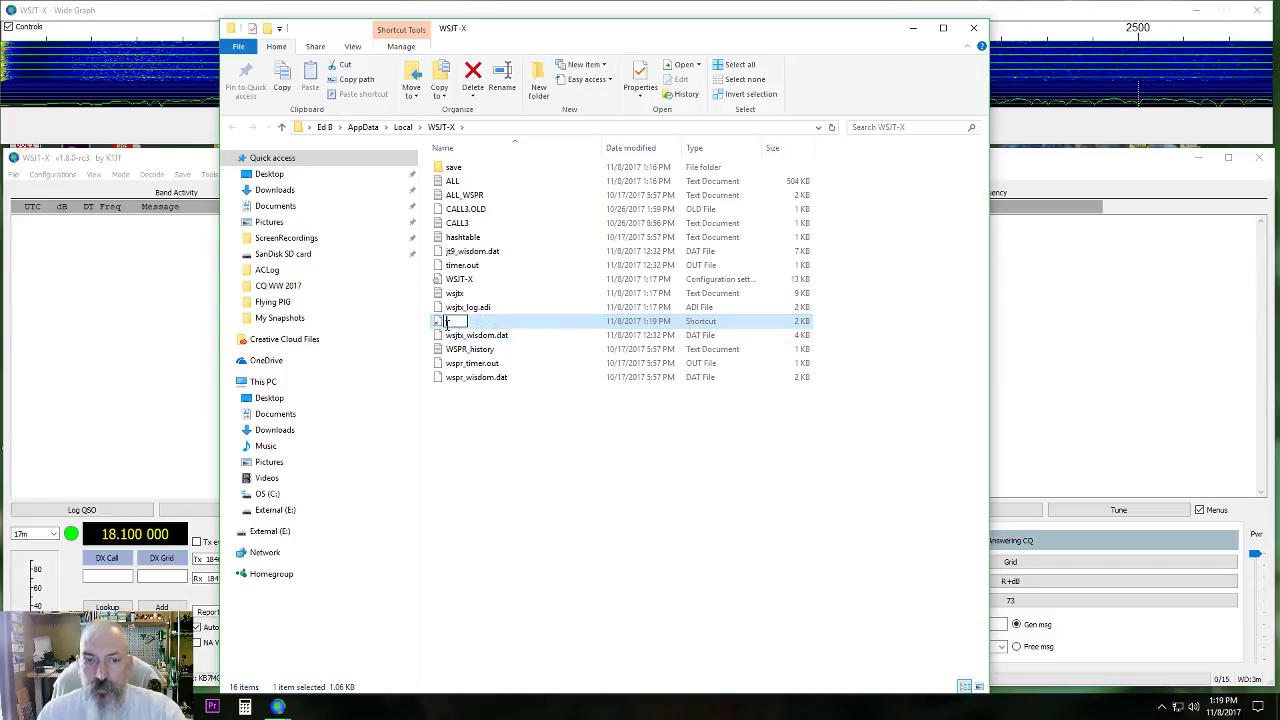
{"action": "key", "text": "Escape"}
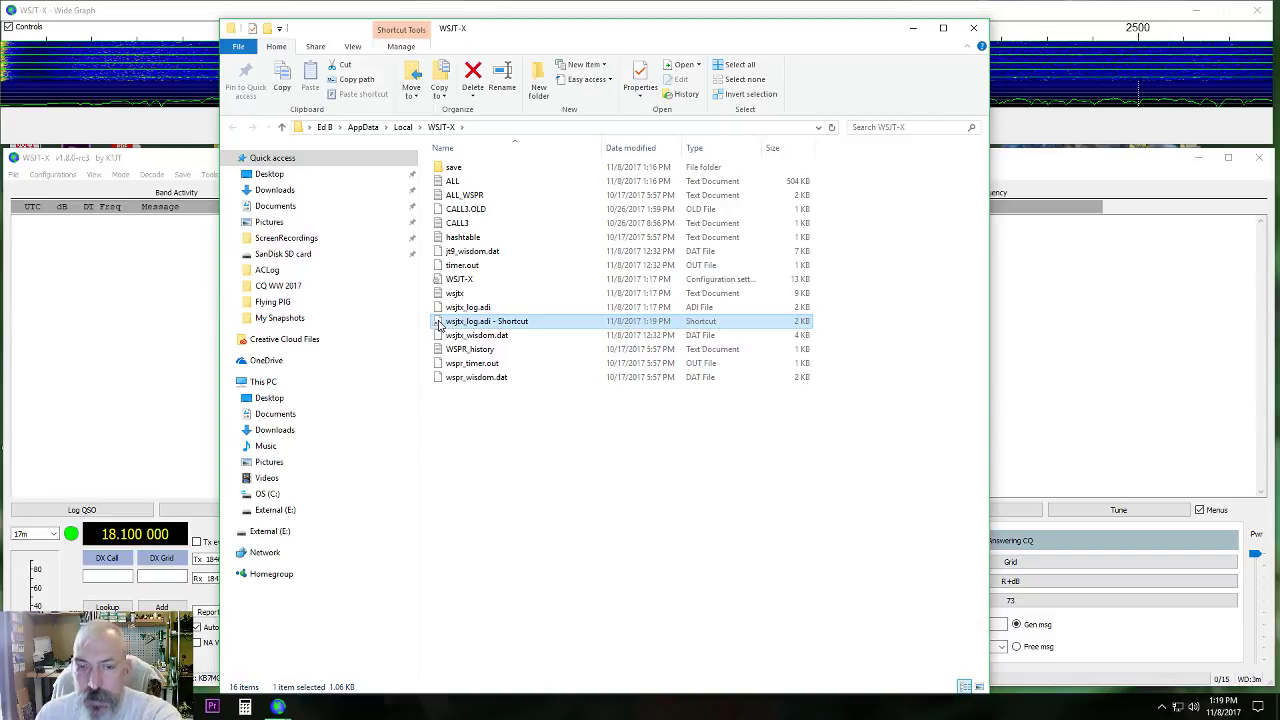
{"action": "key", "text": "Delete"}
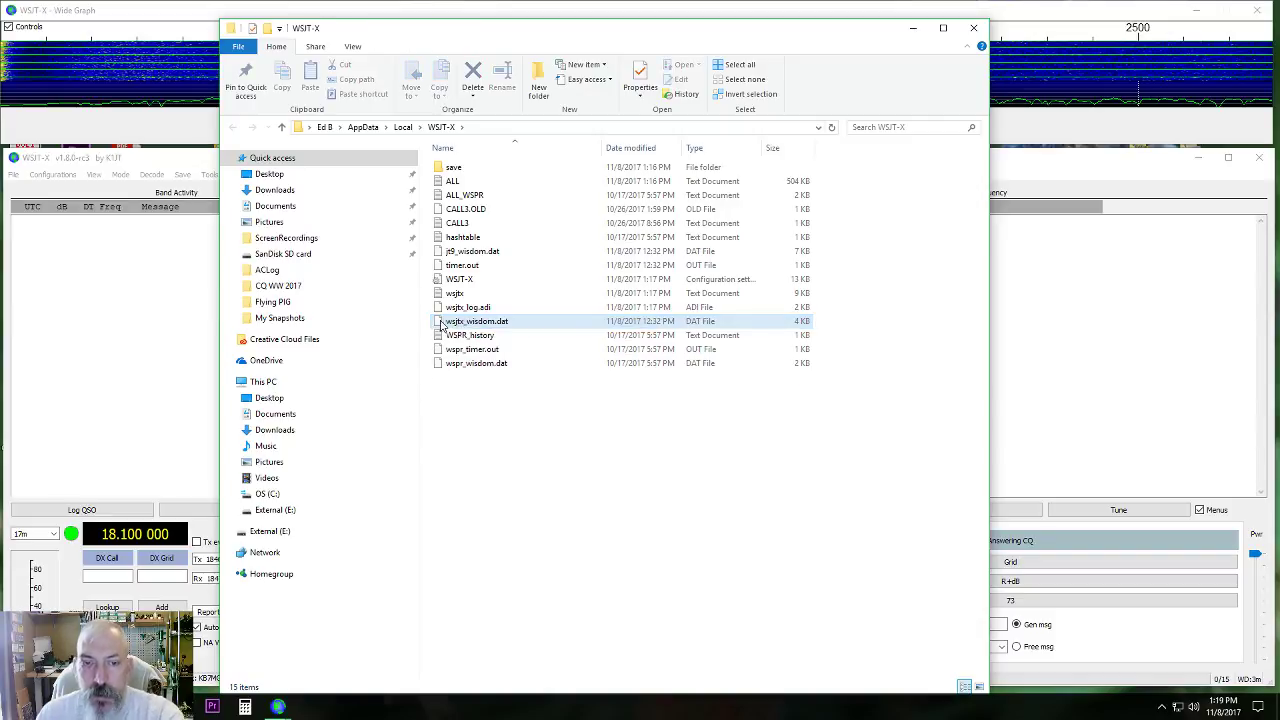
- Close the log directory and WSJT-X, and launch Amateur Contact Log from the desktop
{"action": "left_click", "coordinate": [973, 30]}
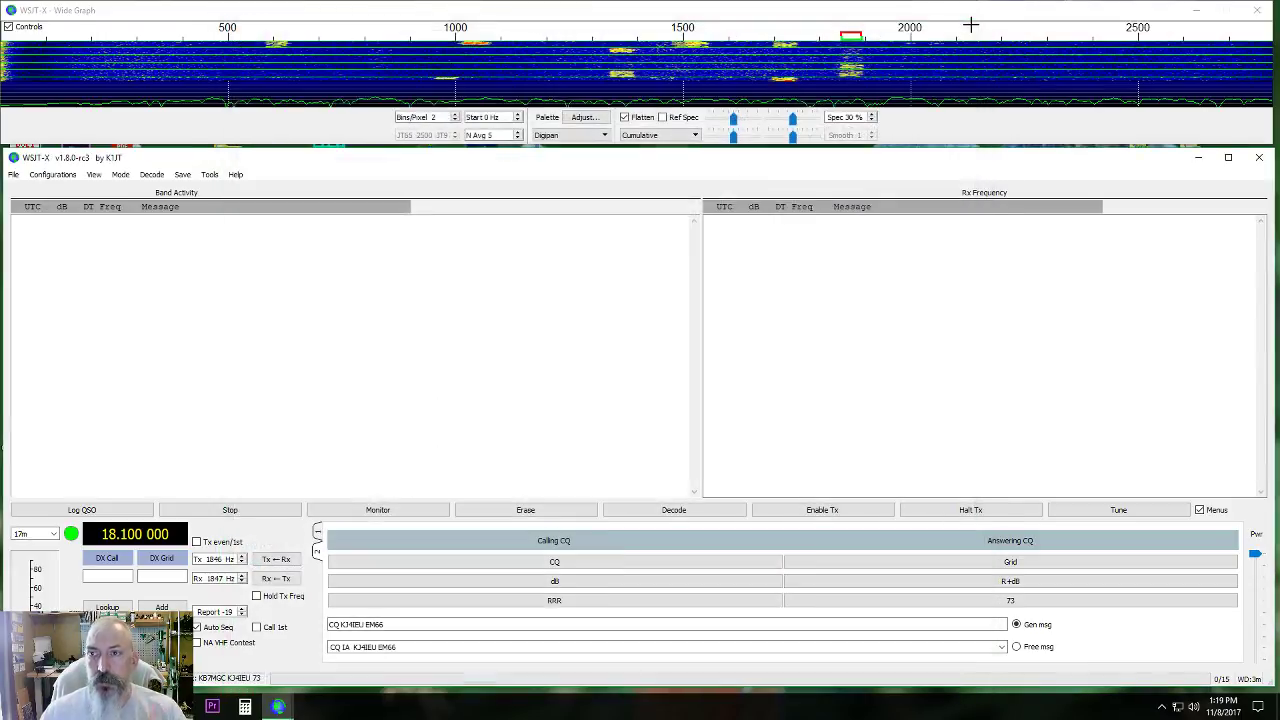
{"action": "left_click", "coordinate": [1261, 160]}
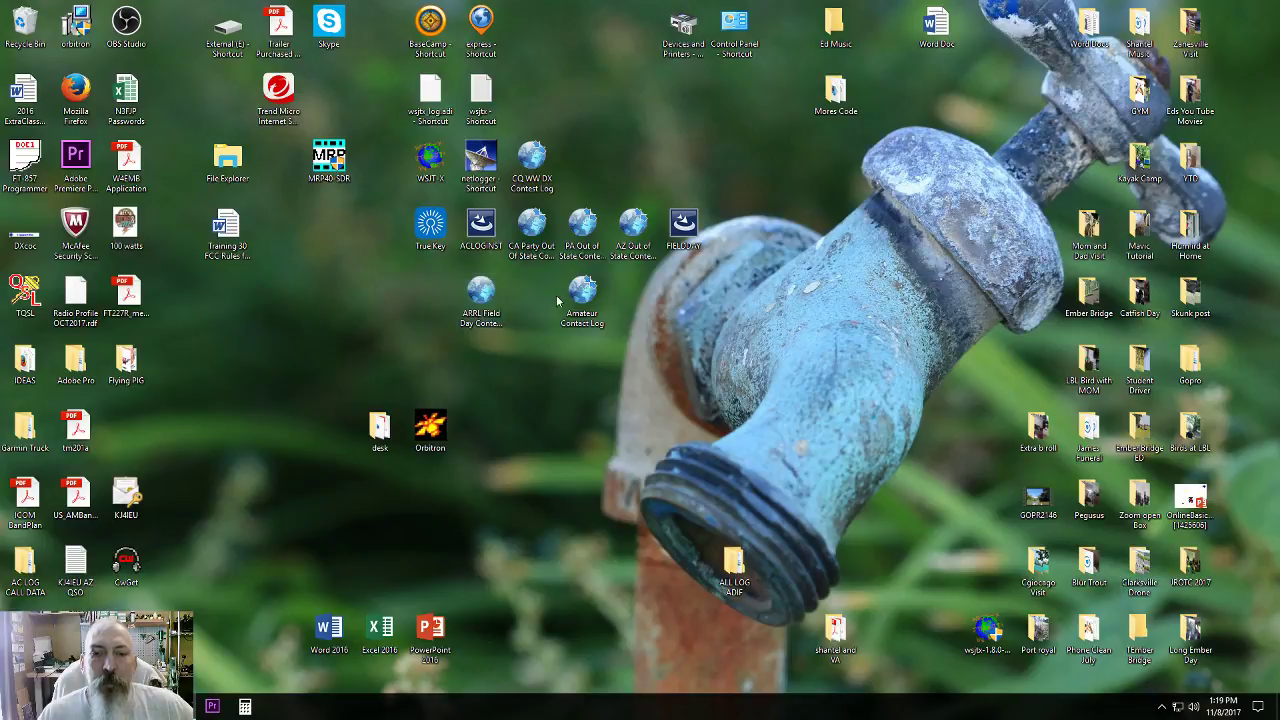
{"action": "double_click", "coordinate": [591, 297]}
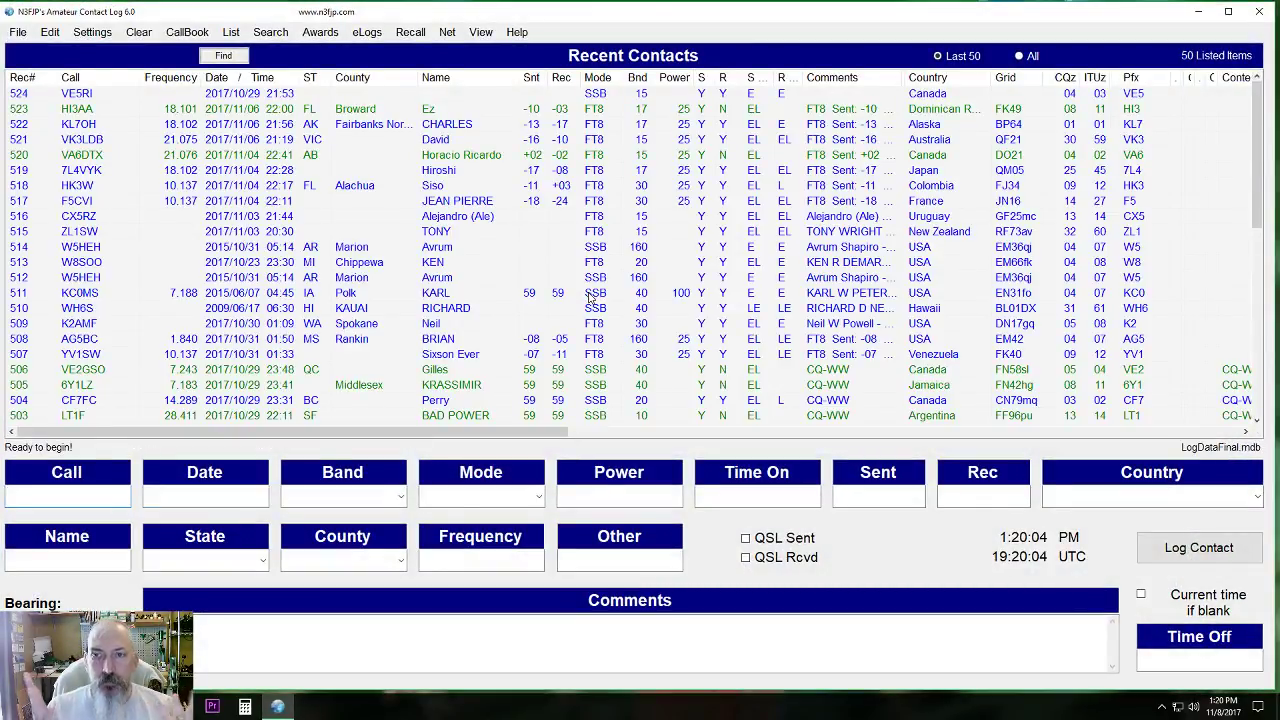
{"action": "left_click", "coordinate": [18, 33]}
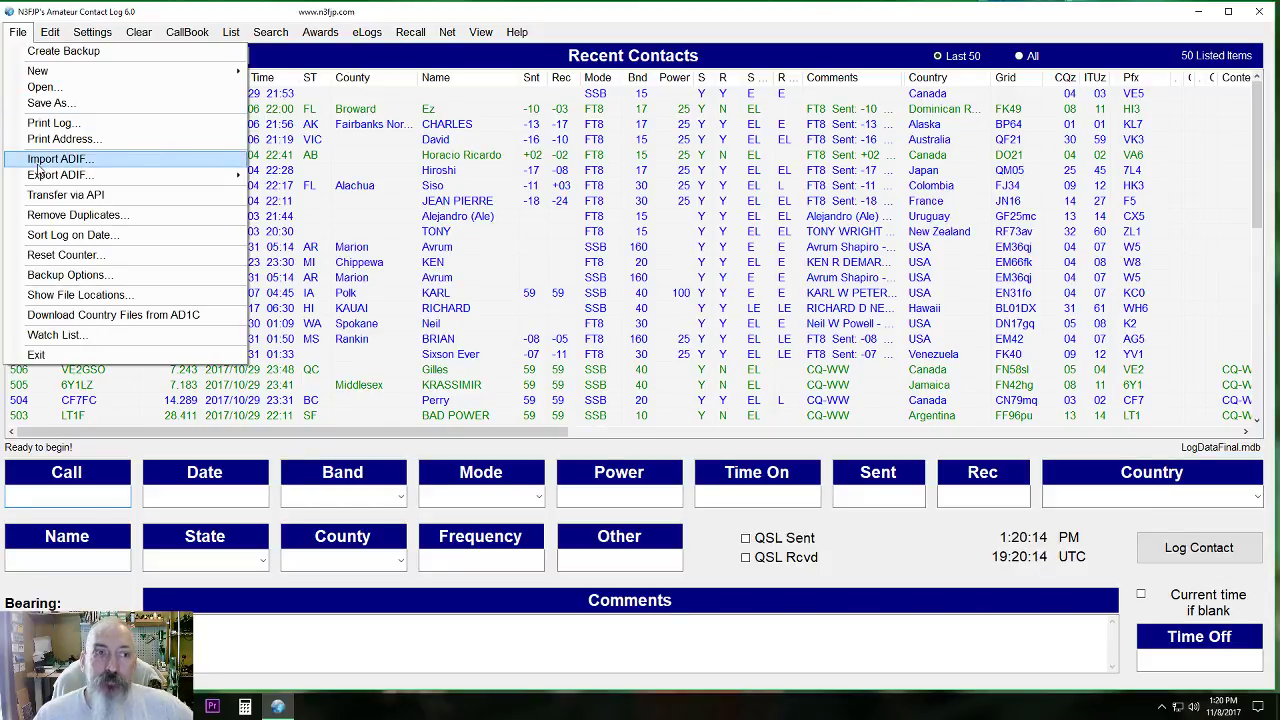
{"action": "key", "text": "Escape"}
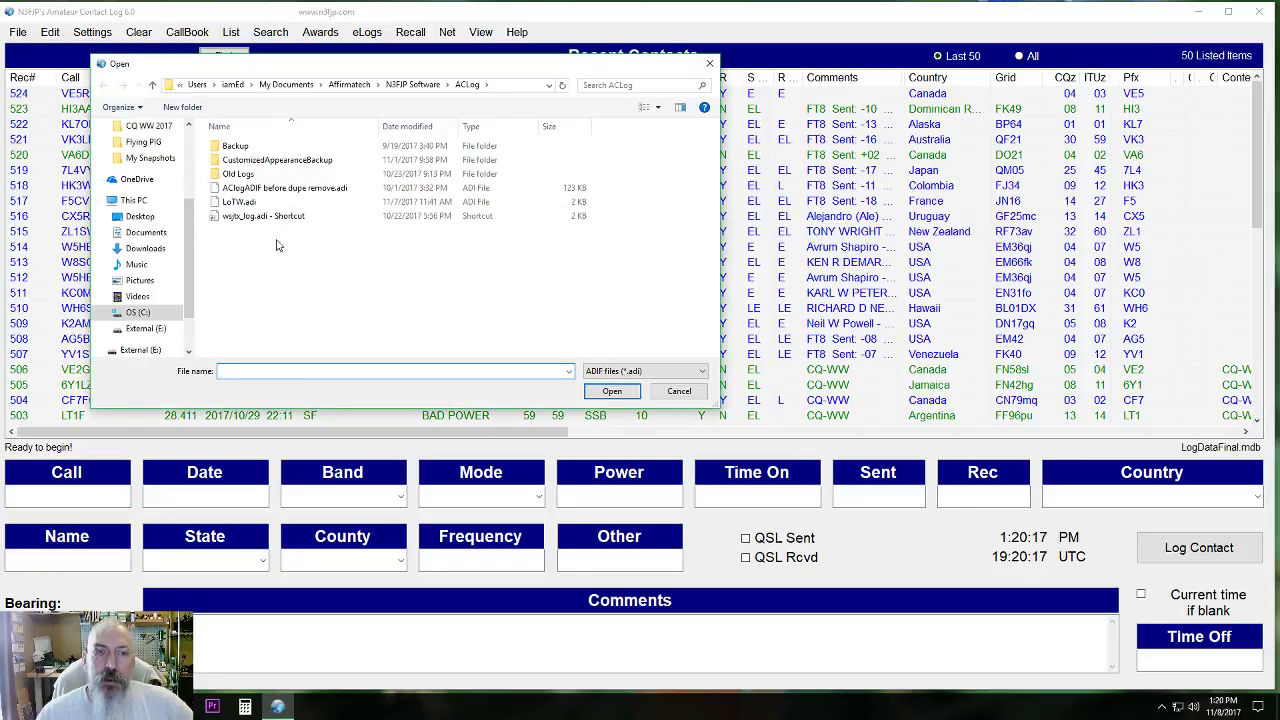
{"action": "left_click", "coordinate": [228, 218]}
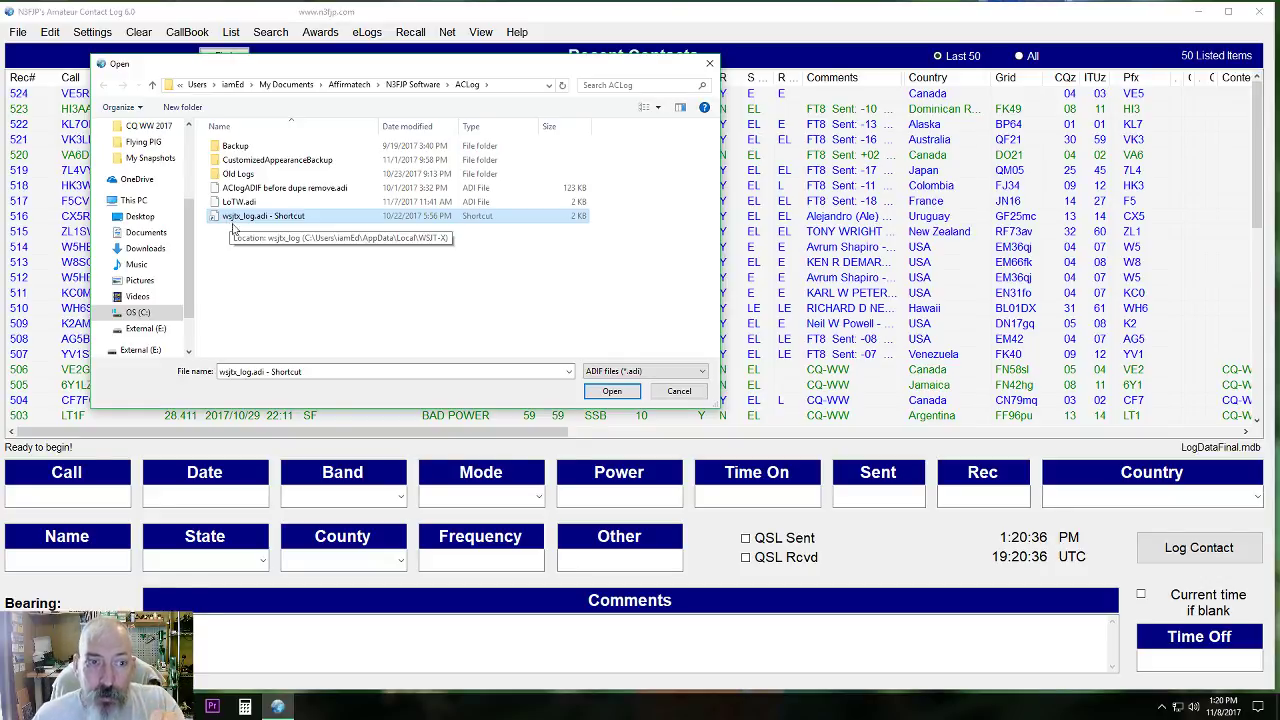
{"action": "left_click", "coordinate": [699, 390]}
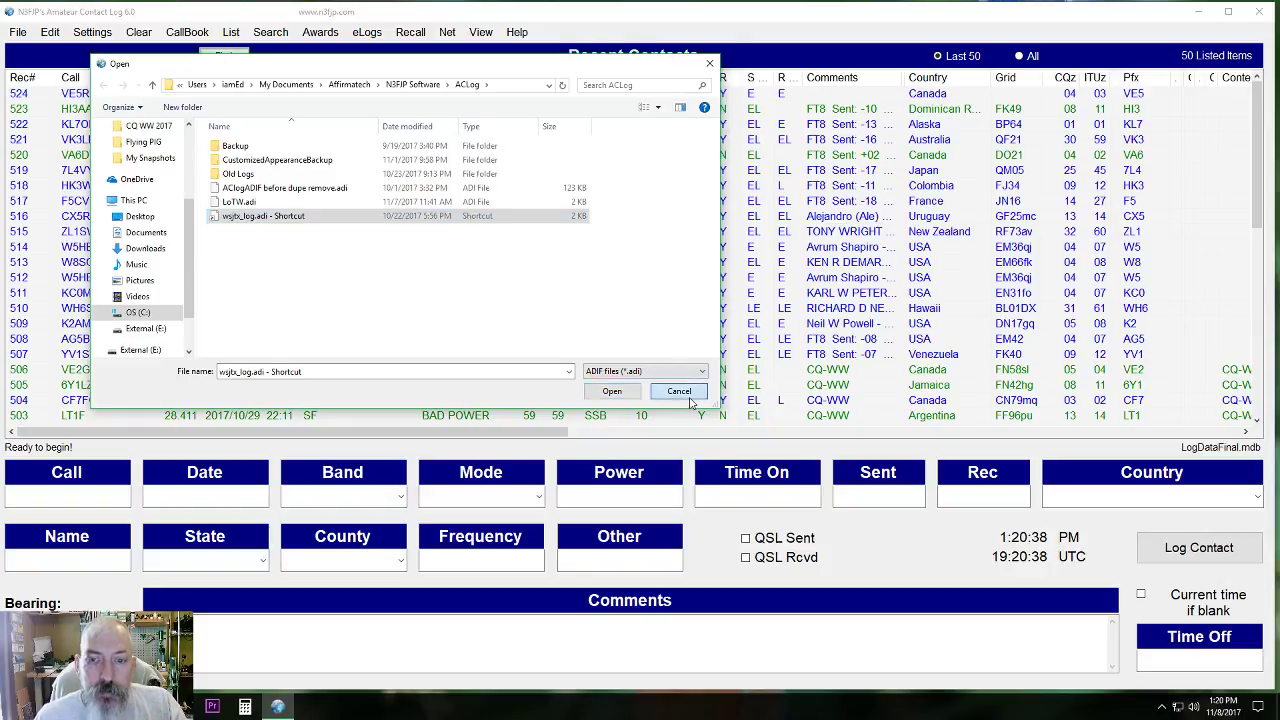
{"action": "left_click", "coordinate": [19, 36]}
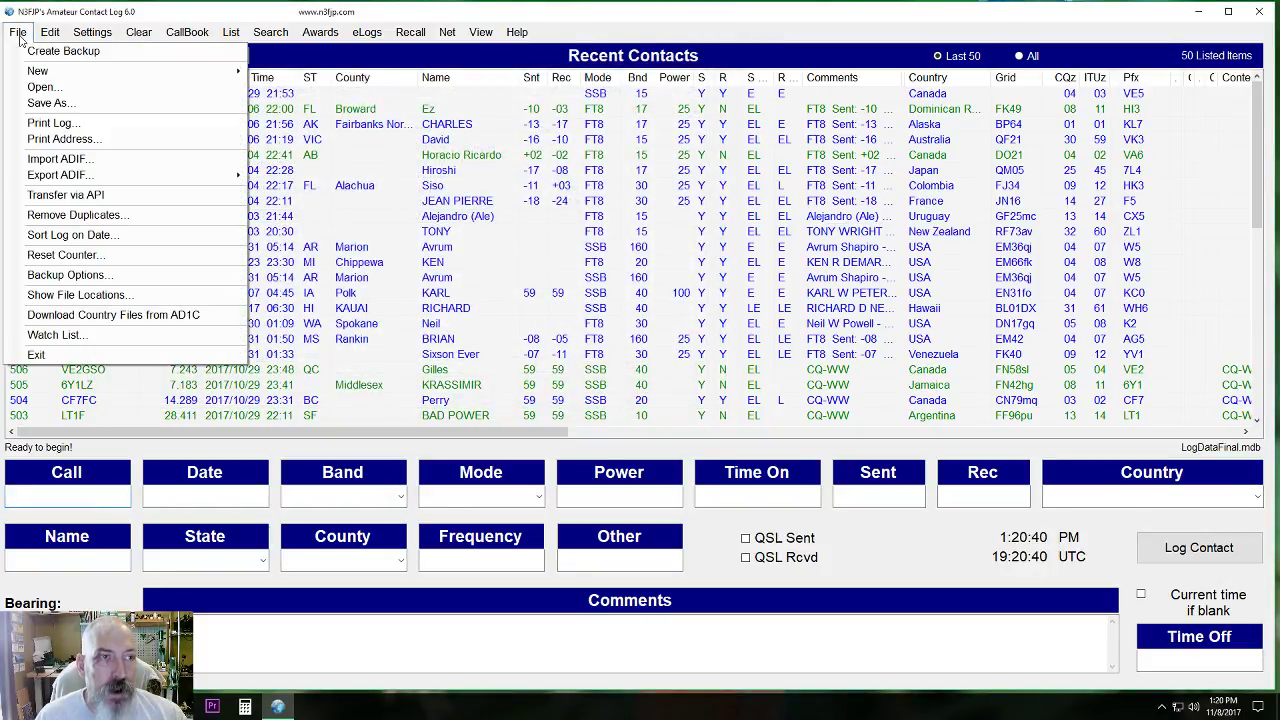
{"action": "left_click", "coordinate": [58, 159]}
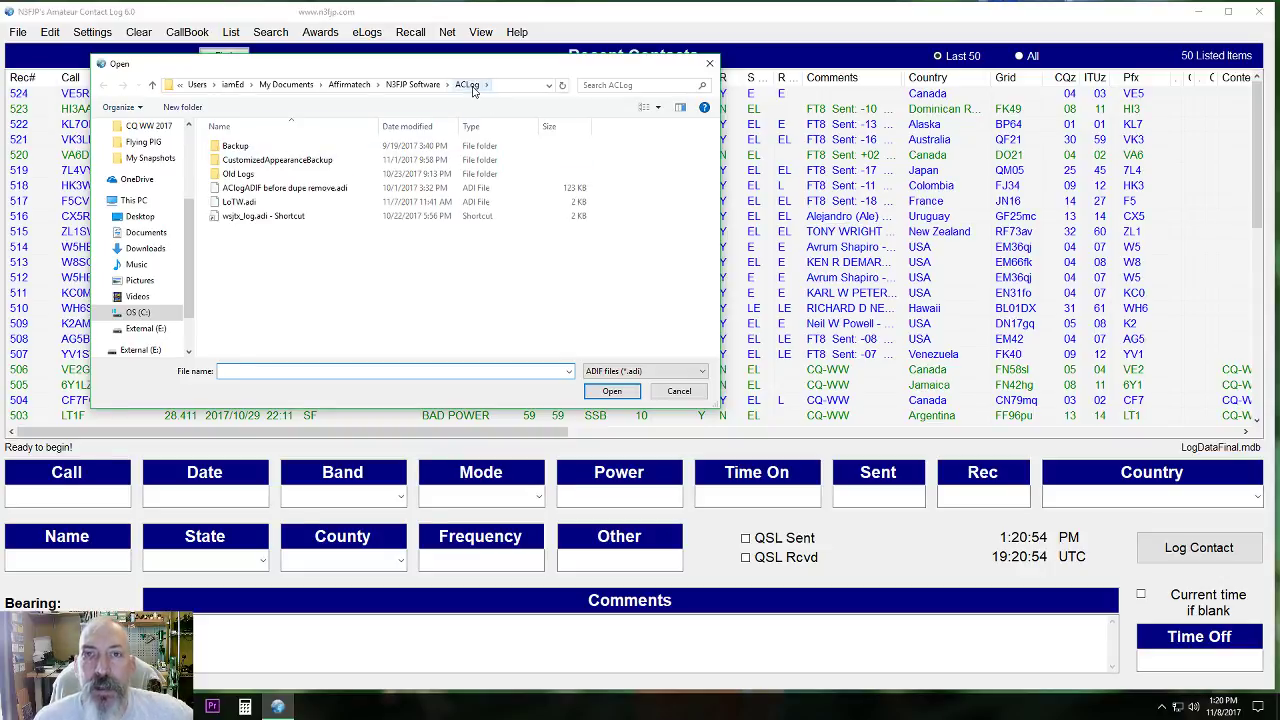
{"action": "left_click", "coordinate": [254, 219]}
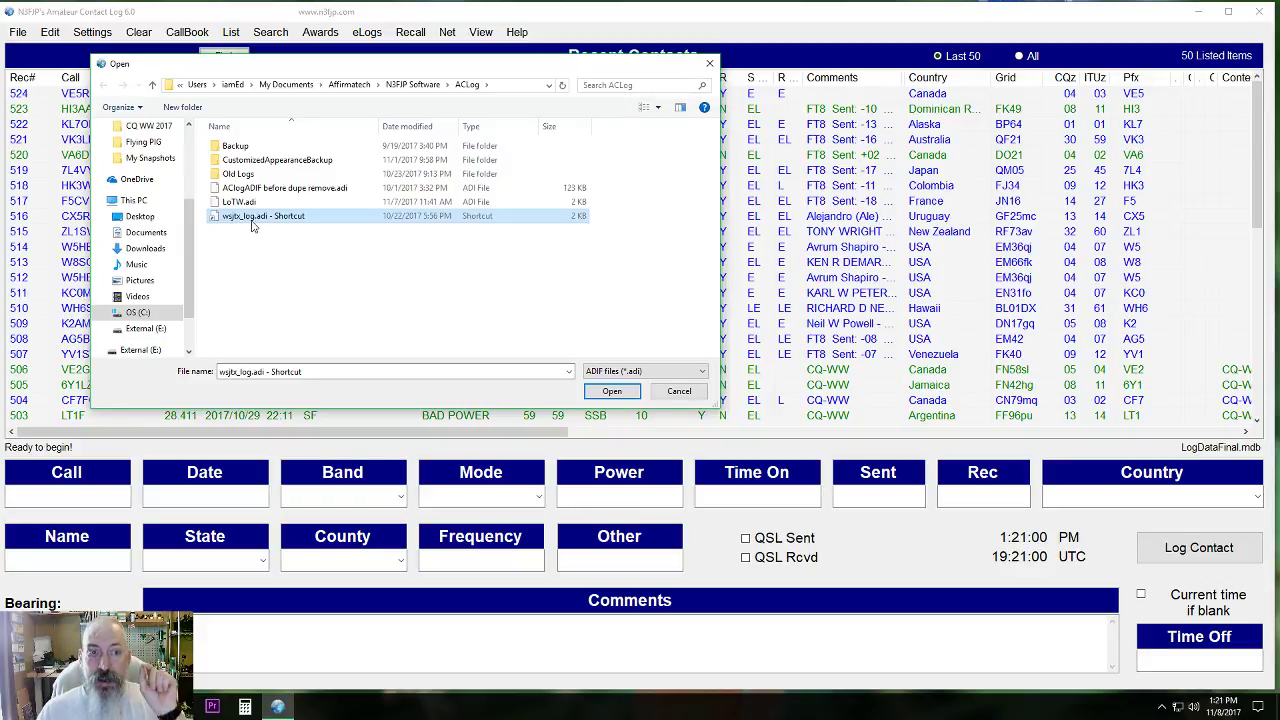
{"action": "left_click", "coordinate": [659, 395]}
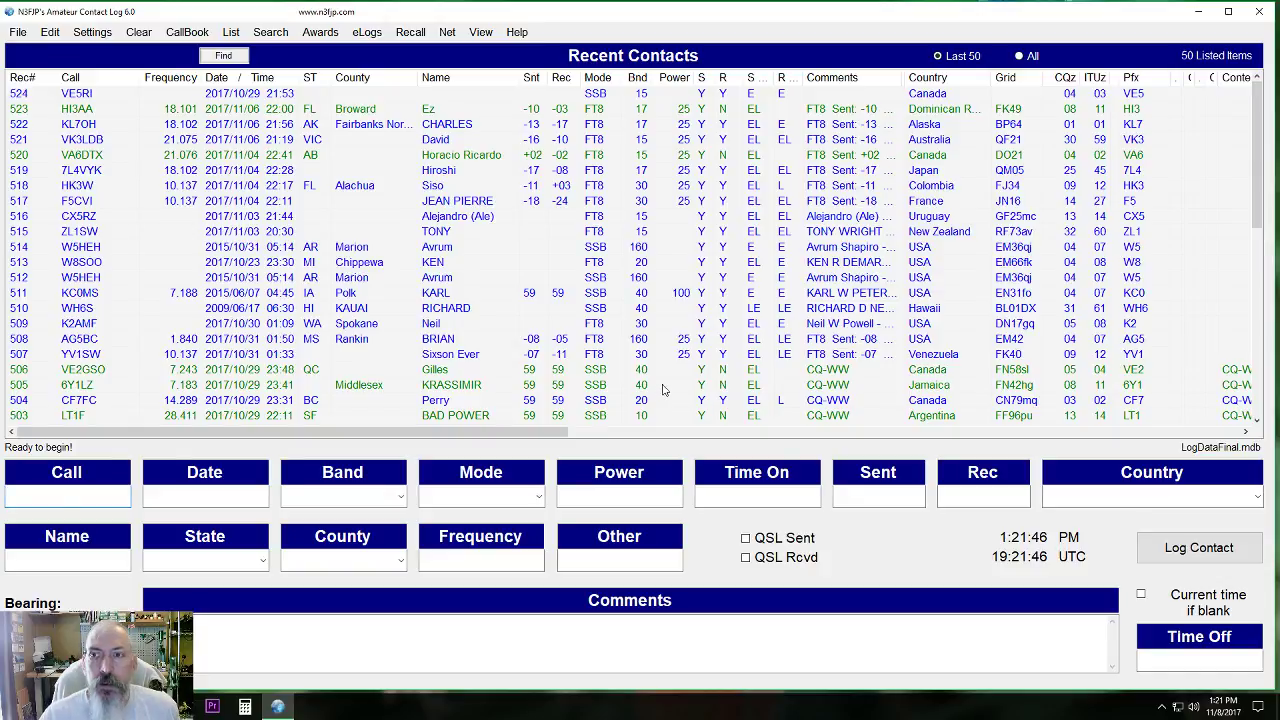
- Import the ADIF contacts through the wsjtx_log.adi shortcut in the ACLog folder
{"action": "left_click", "coordinate": [20, 34]}
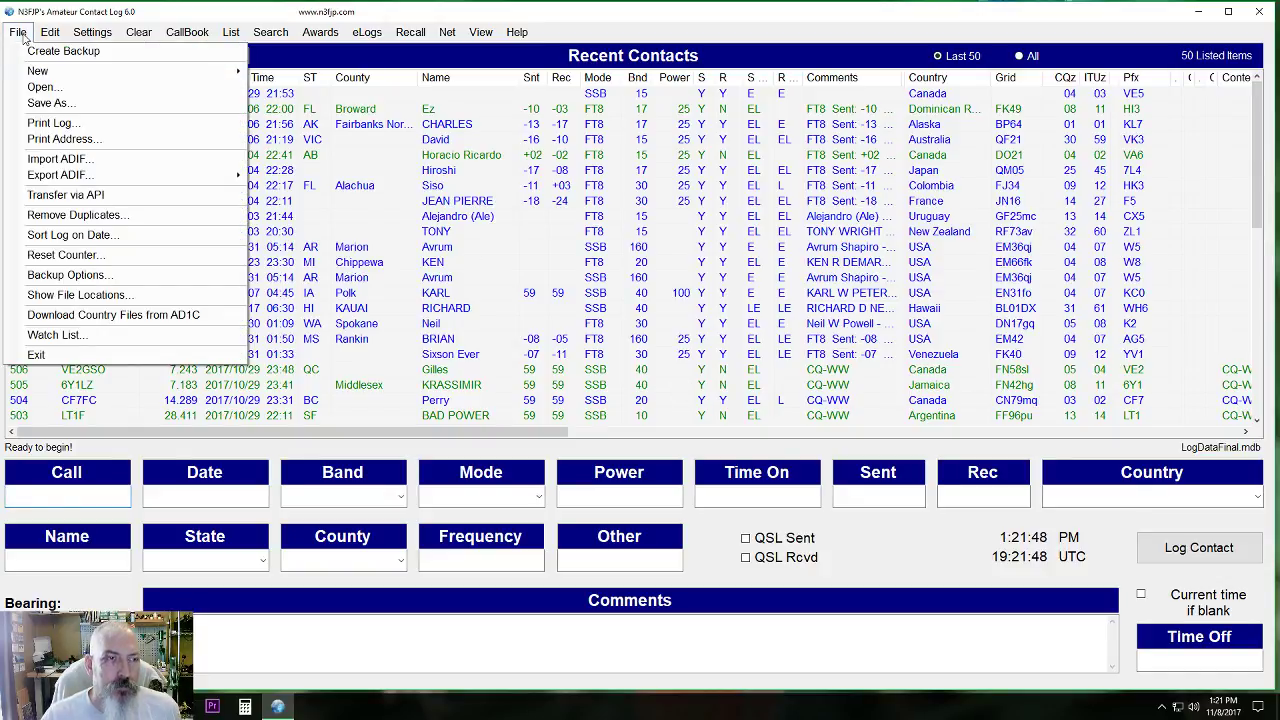
{"action": "left_click", "coordinate": [45, 165]}
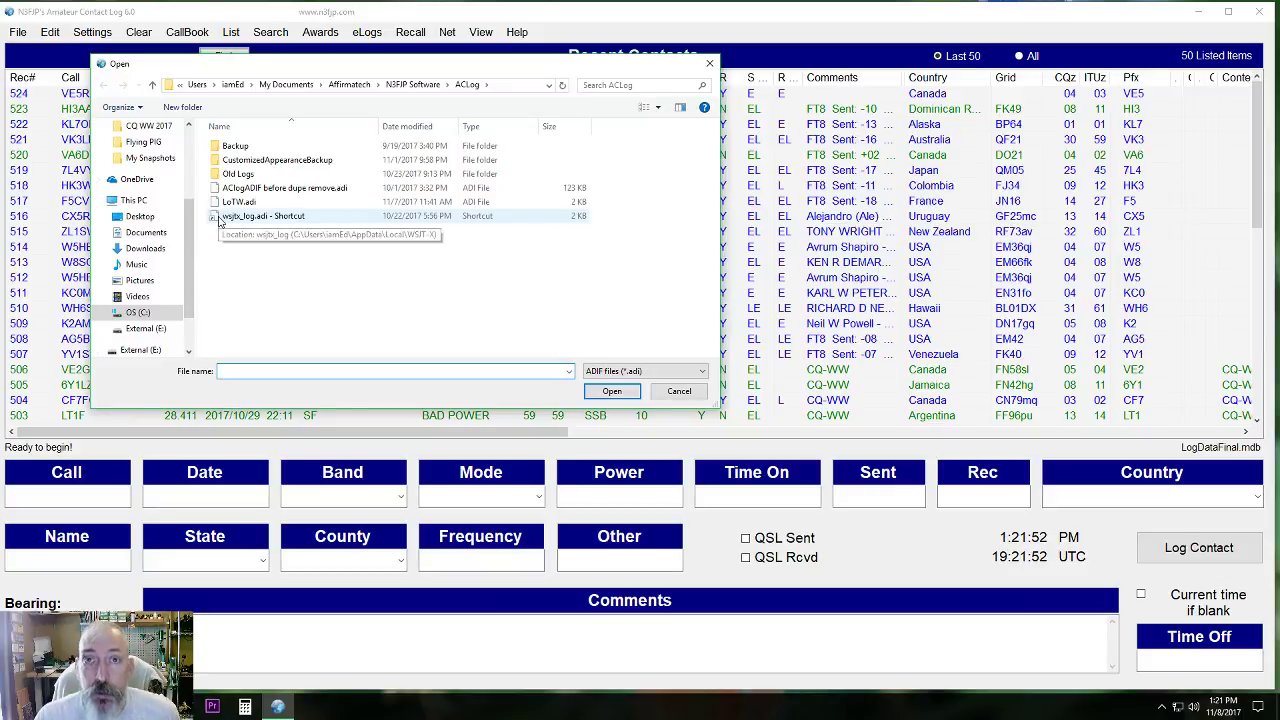
{"action": "left_click", "coordinate": [234, 219]}
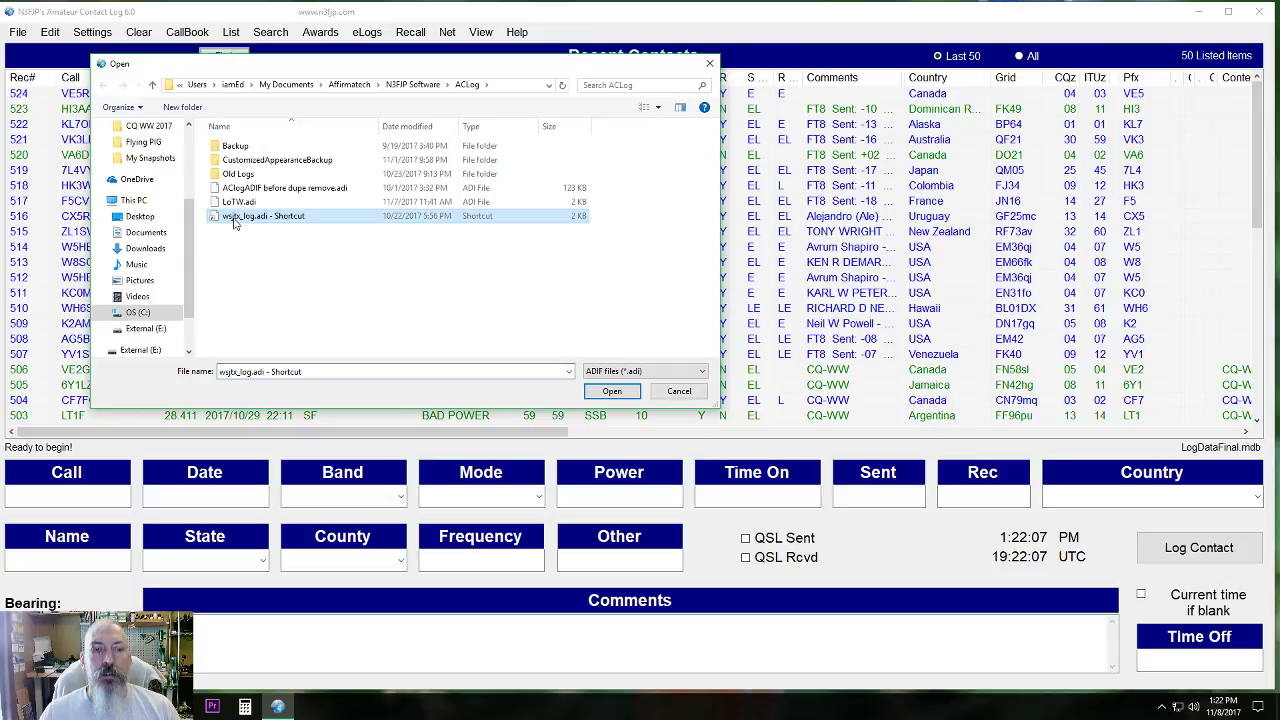
{"action": "left_click", "coordinate": [616, 392]}
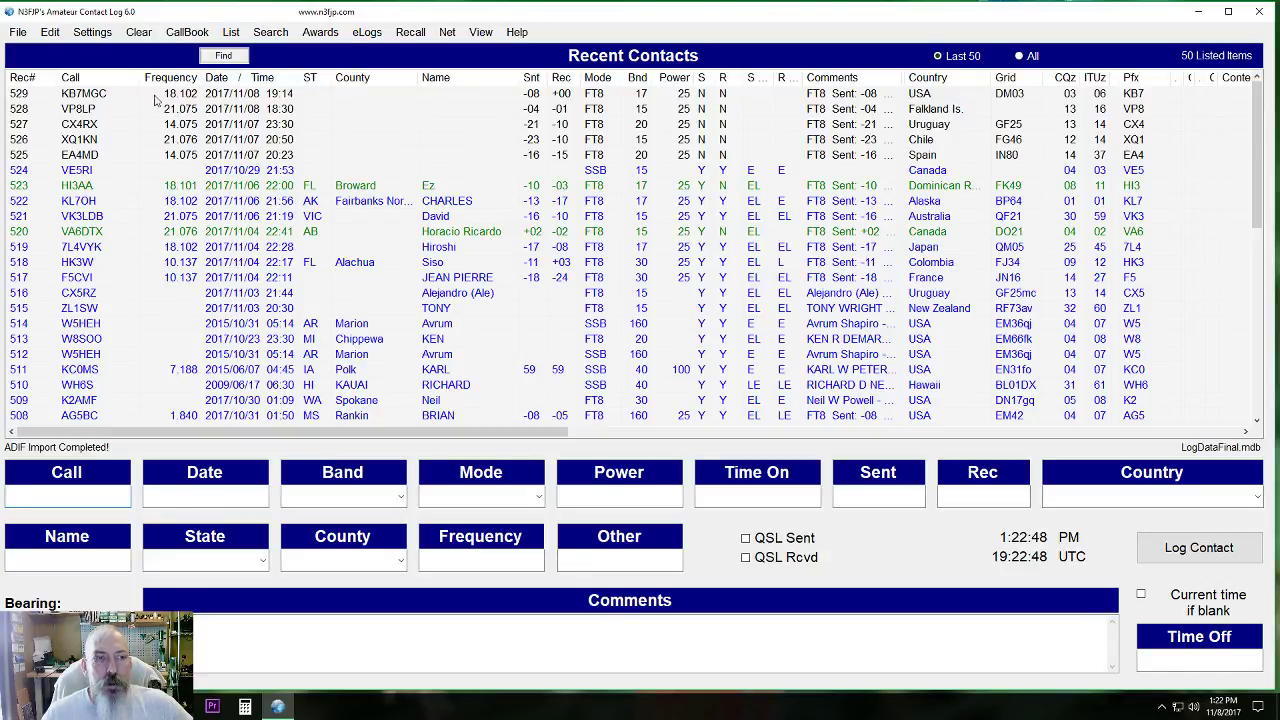
- Fill the fields determined by call for the selected records 525 through 529
{"action": "left_click", "coordinate": [83, 158]}
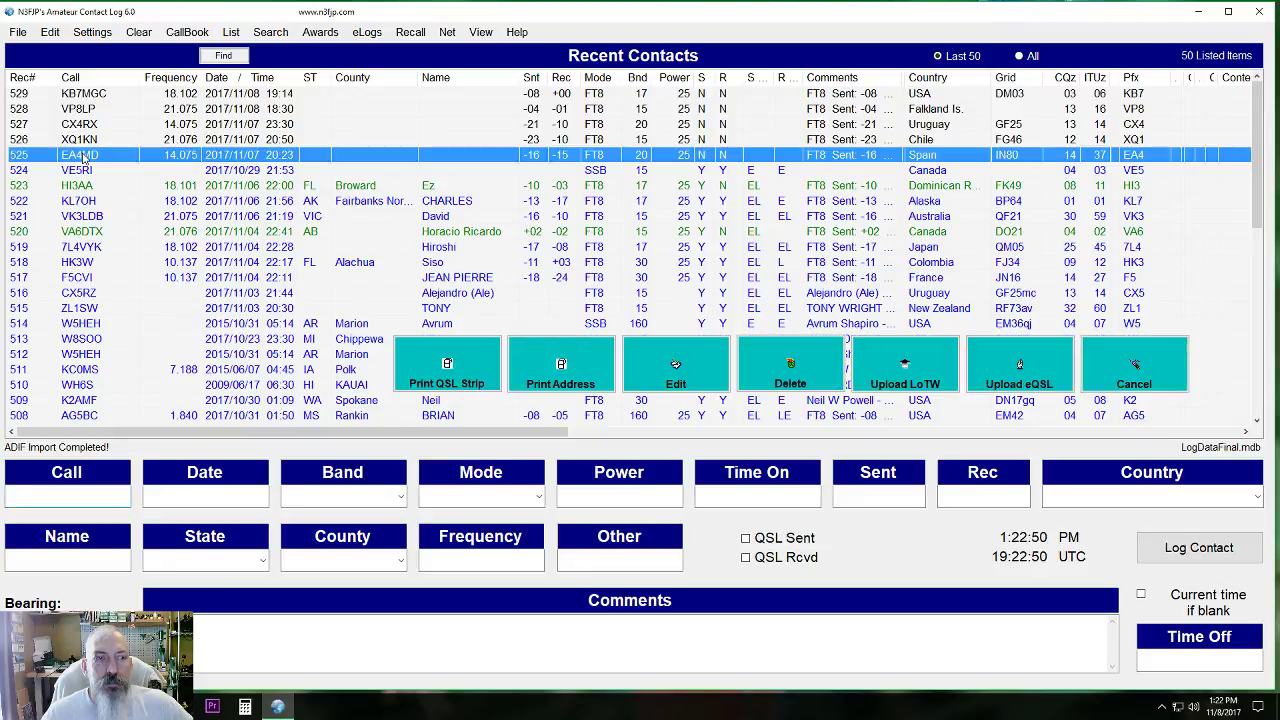
{"action": "left_click", "coordinate": [88, 93], "text": "shift"}
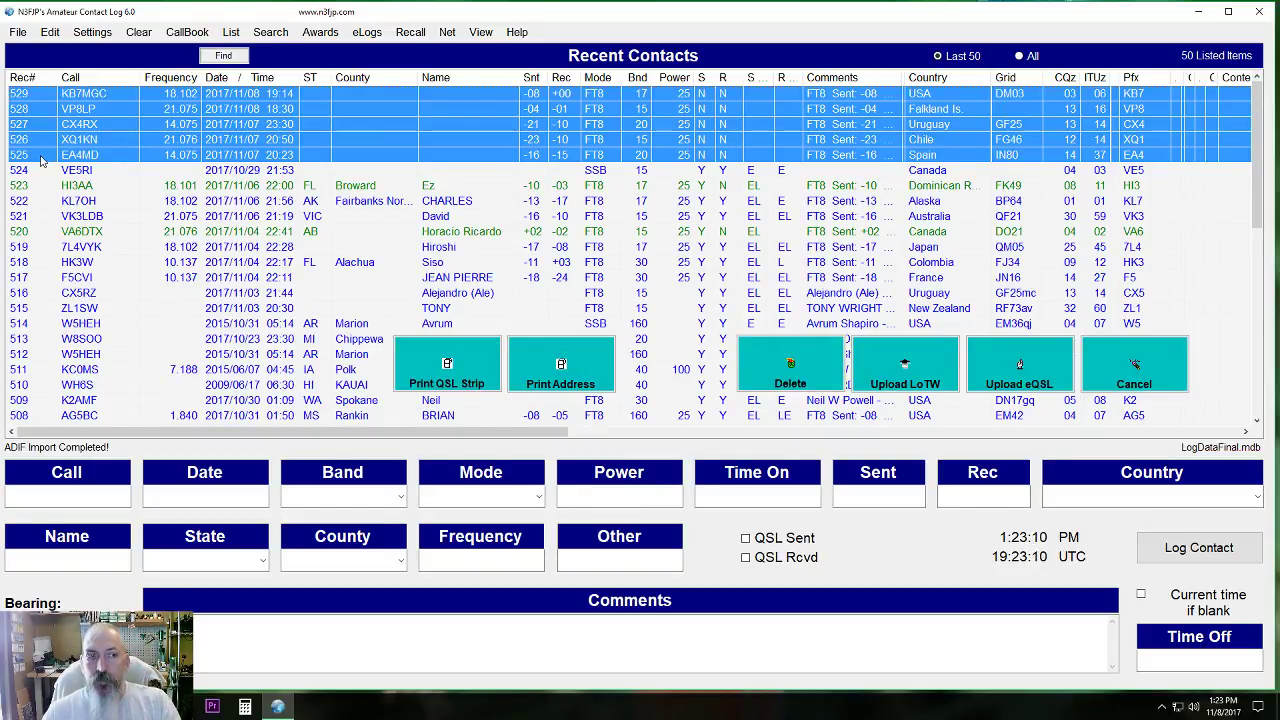
{"action": "left_click", "coordinate": [50, 33]}
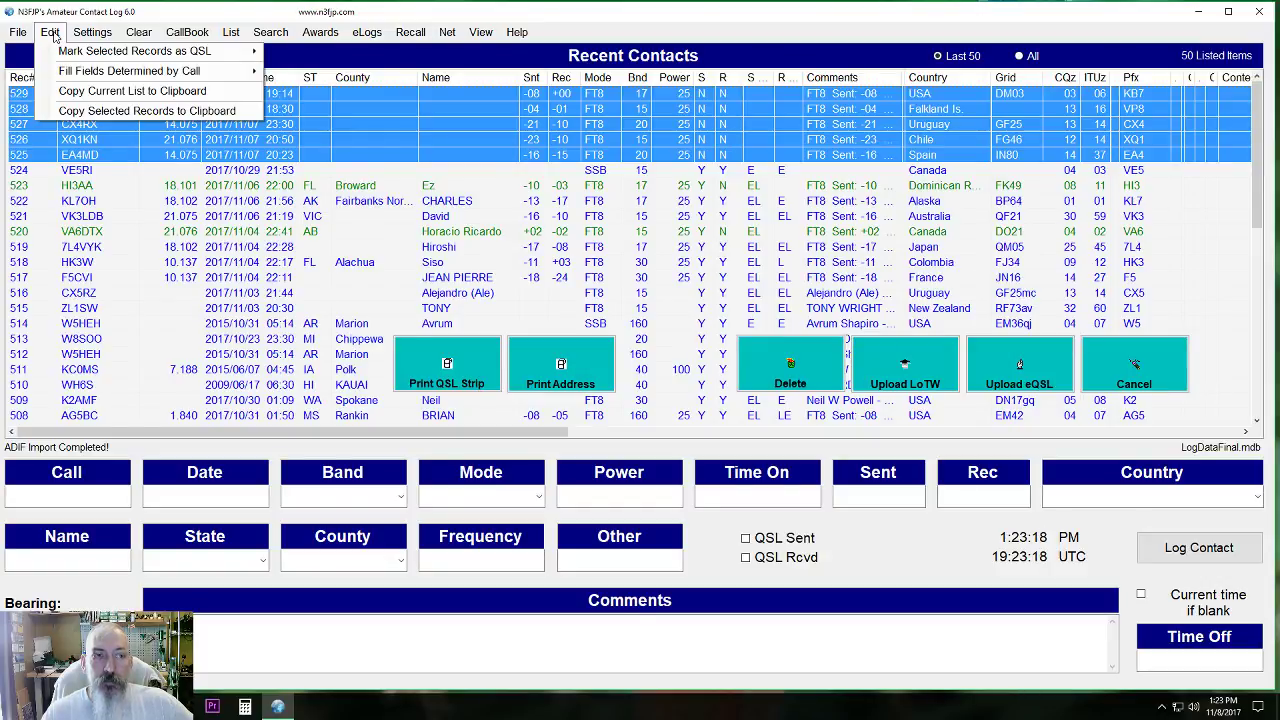
{"action": "mouse_move", "coordinate": [76, 78]}
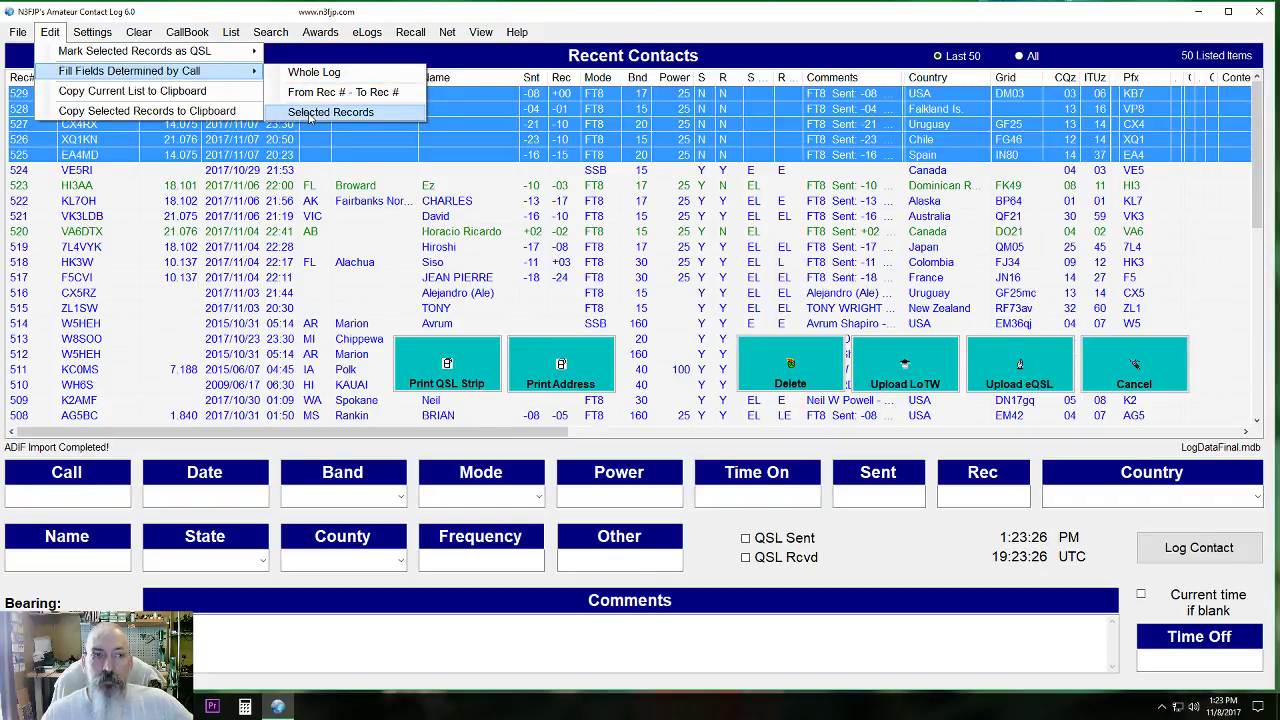
{"action": "left_click", "coordinate": [50, 32]}
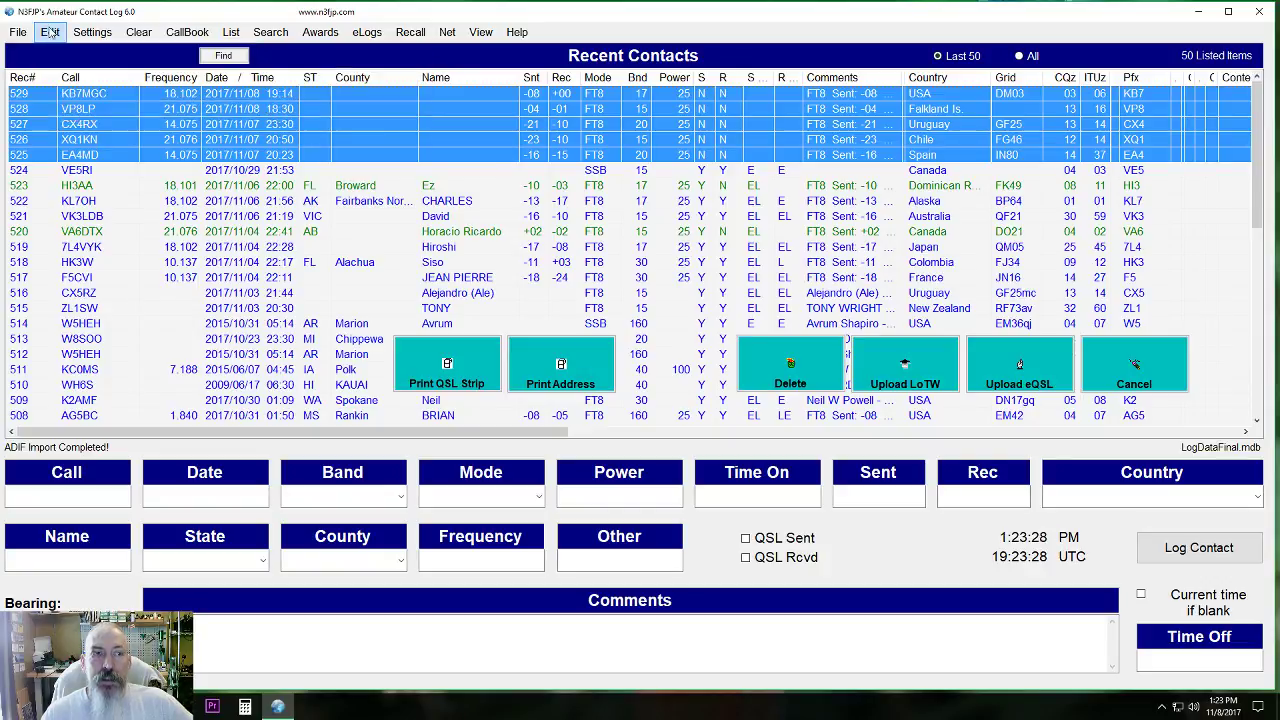
{"action": "left_click", "coordinate": [50, 32]}
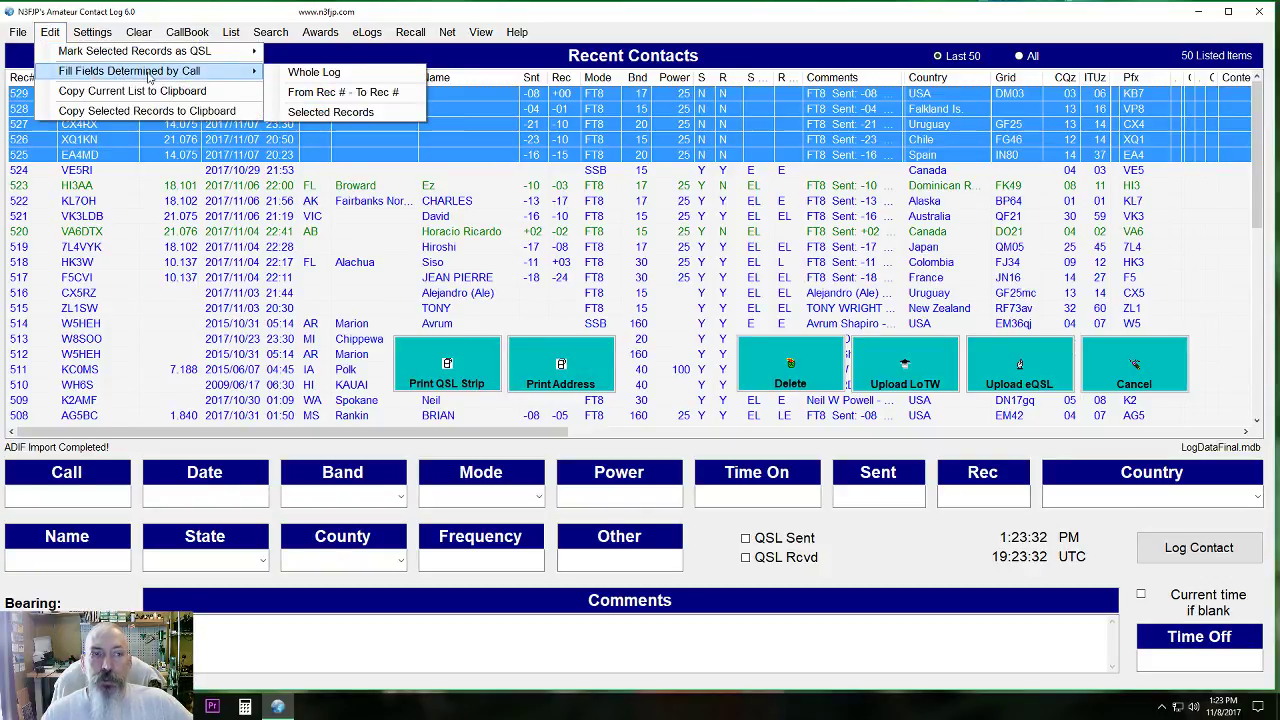
{"action": "left_click", "coordinate": [320, 112]}
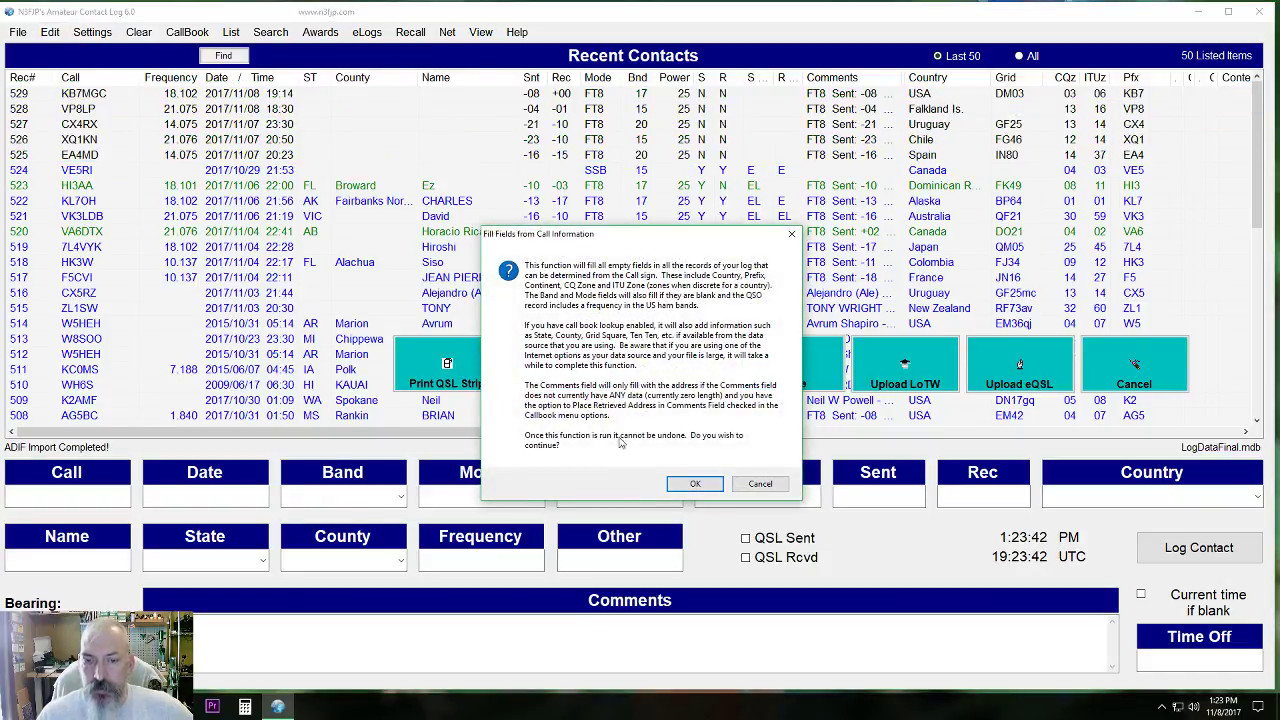
{"action": "left_click", "coordinate": [692, 484]}
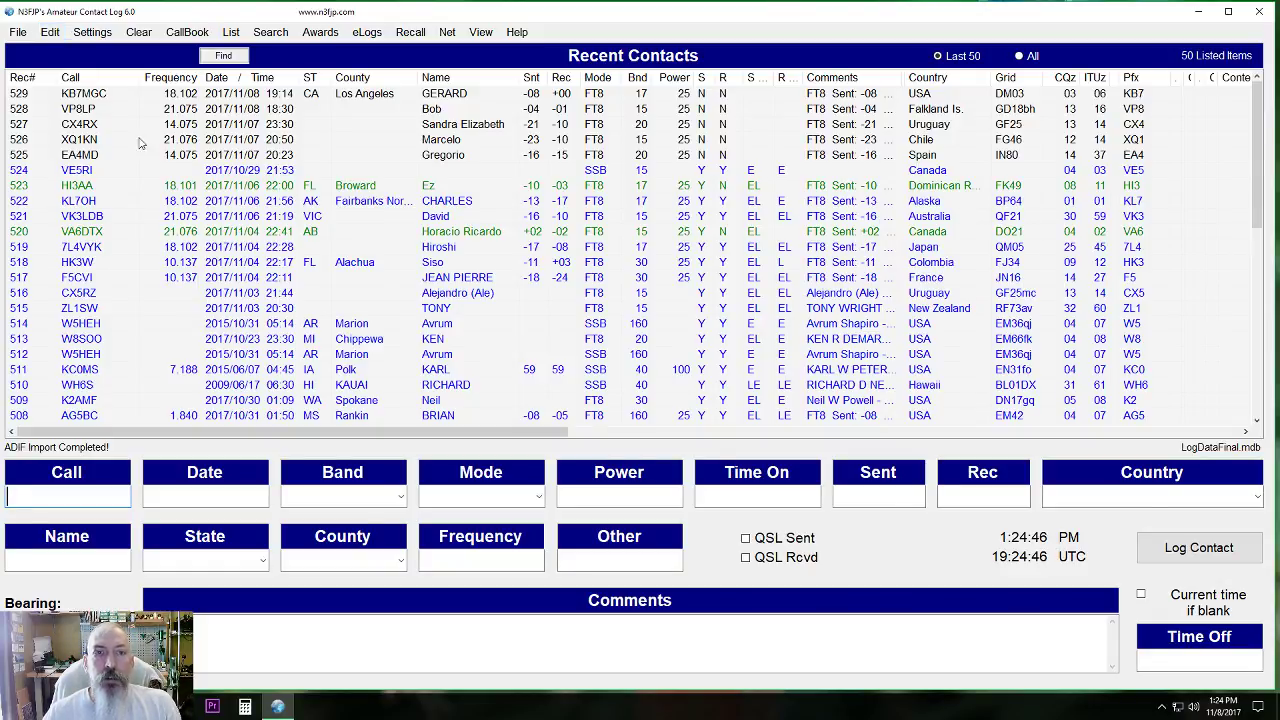
- Upload all contacts not yet uploaded to eQSL and close the eQSL upload window
{"action": "left_click", "coordinate": [370, 33]}
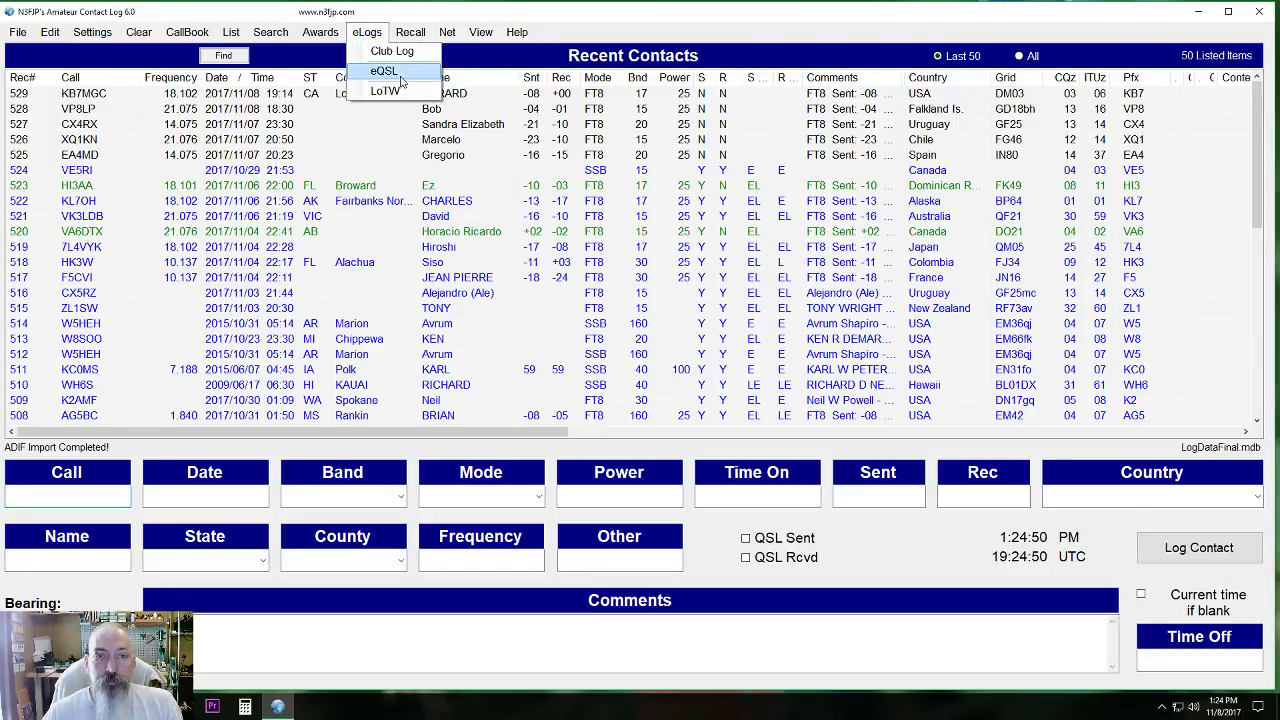
{"action": "left_click", "coordinate": [401, 74]}
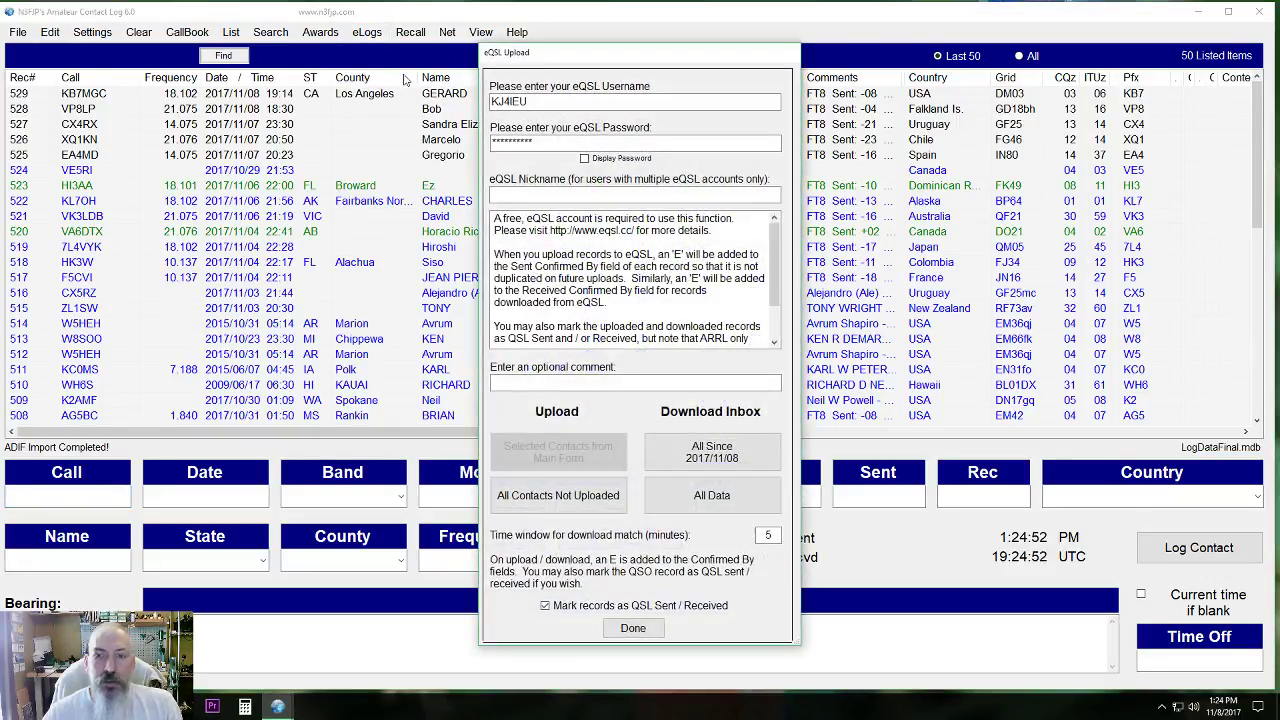
{"action": "left_click", "coordinate": [548, 500]}
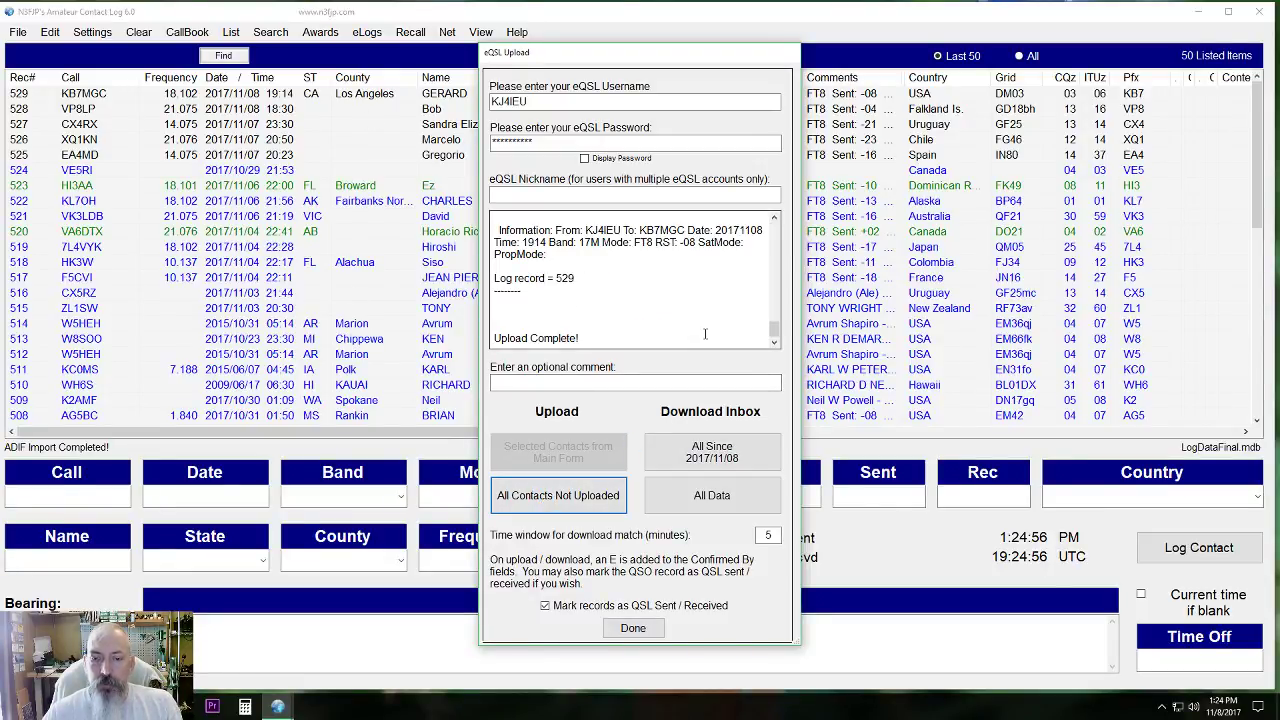
{"action": "left_click", "coordinate": [633, 628]}
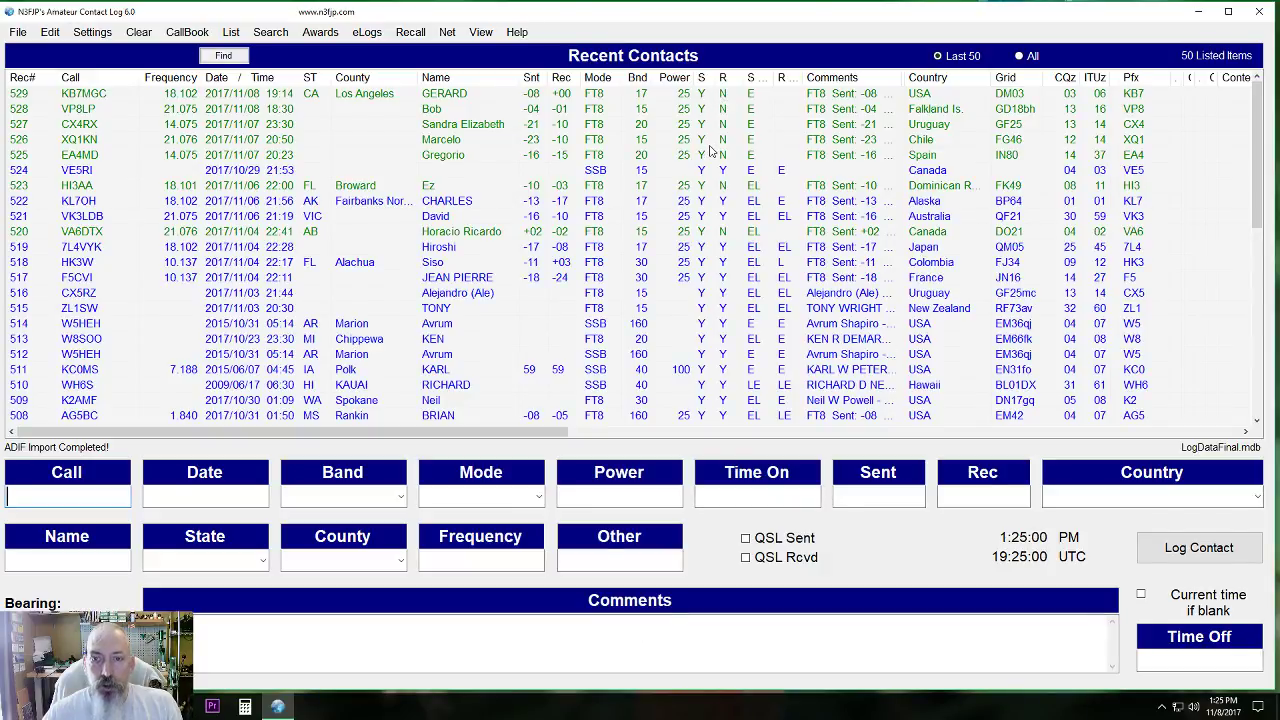
- Upload all contacts not yet uploaded to LoTW, ignoring the invalid-call errors while signing, and close the LoTW Manager
{"action": "left_click", "coordinate": [367, 32]}
{"action": "left_click", "coordinate": [389, 92]}
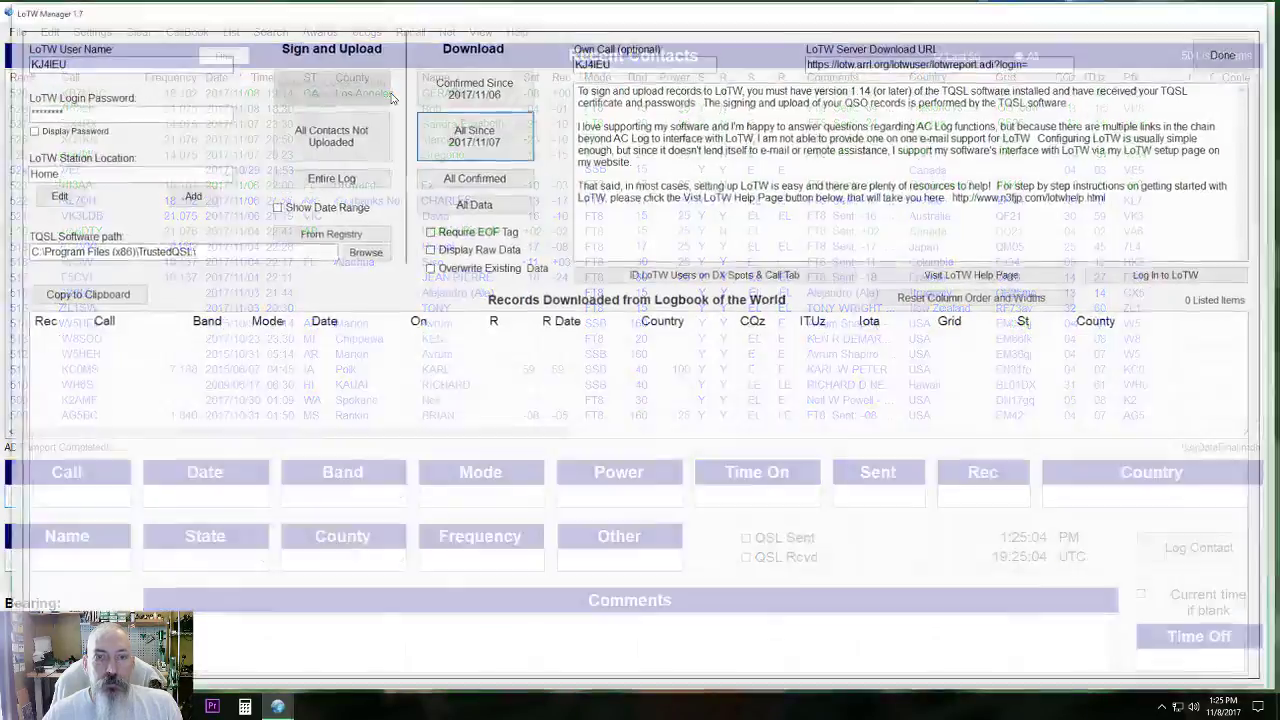
{"action": "left_click", "coordinate": [301, 132]}
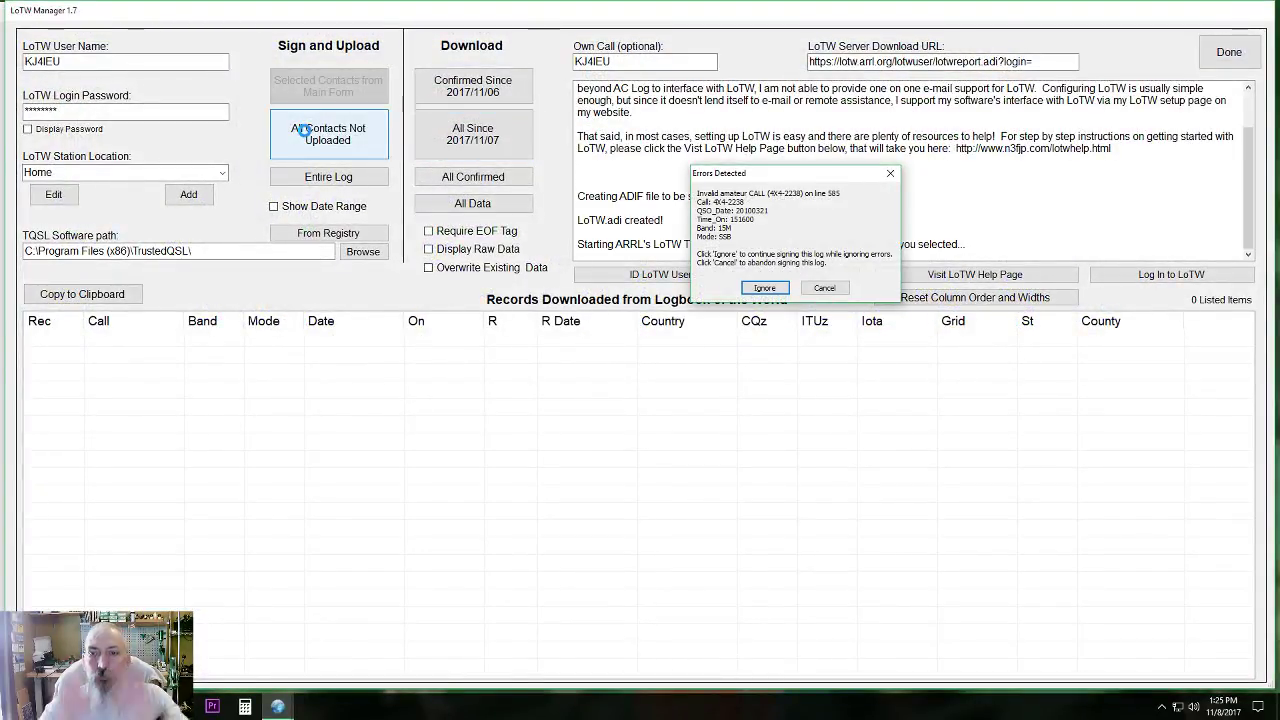
{"action": "left_click", "coordinate": [766, 288]}
{"action": "left_click", "coordinate": [736, 319]}
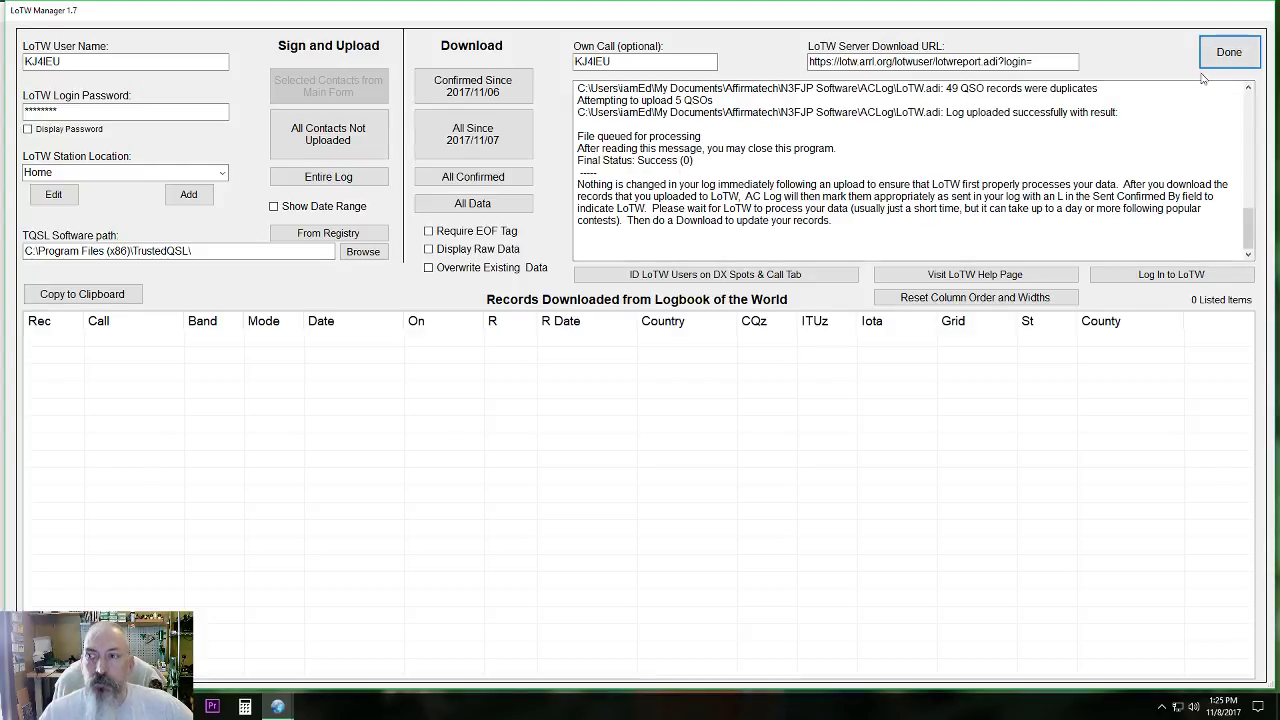
{"action": "left_click", "coordinate": [1229, 52]}
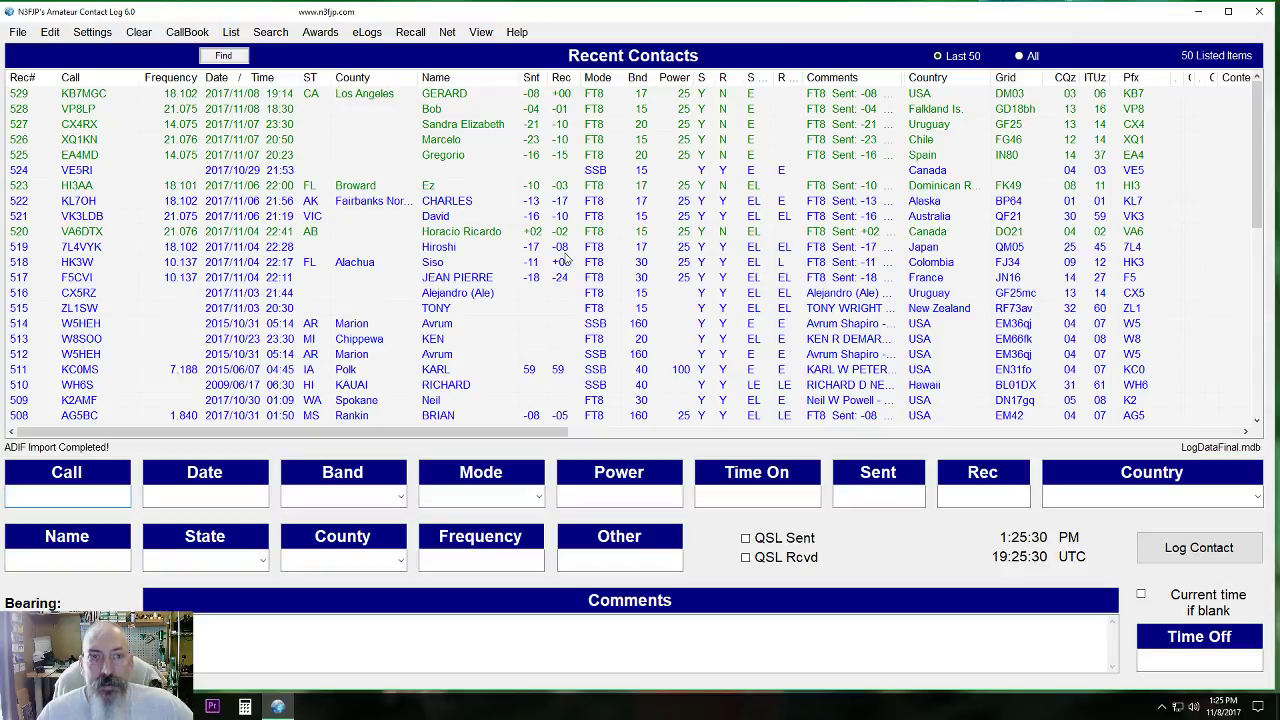
- Download the eQSL inbox records since 2017/11/01, add the records missing from the log, and close the eQSL window
{"action": "left_click", "coordinate": [377, 36]}
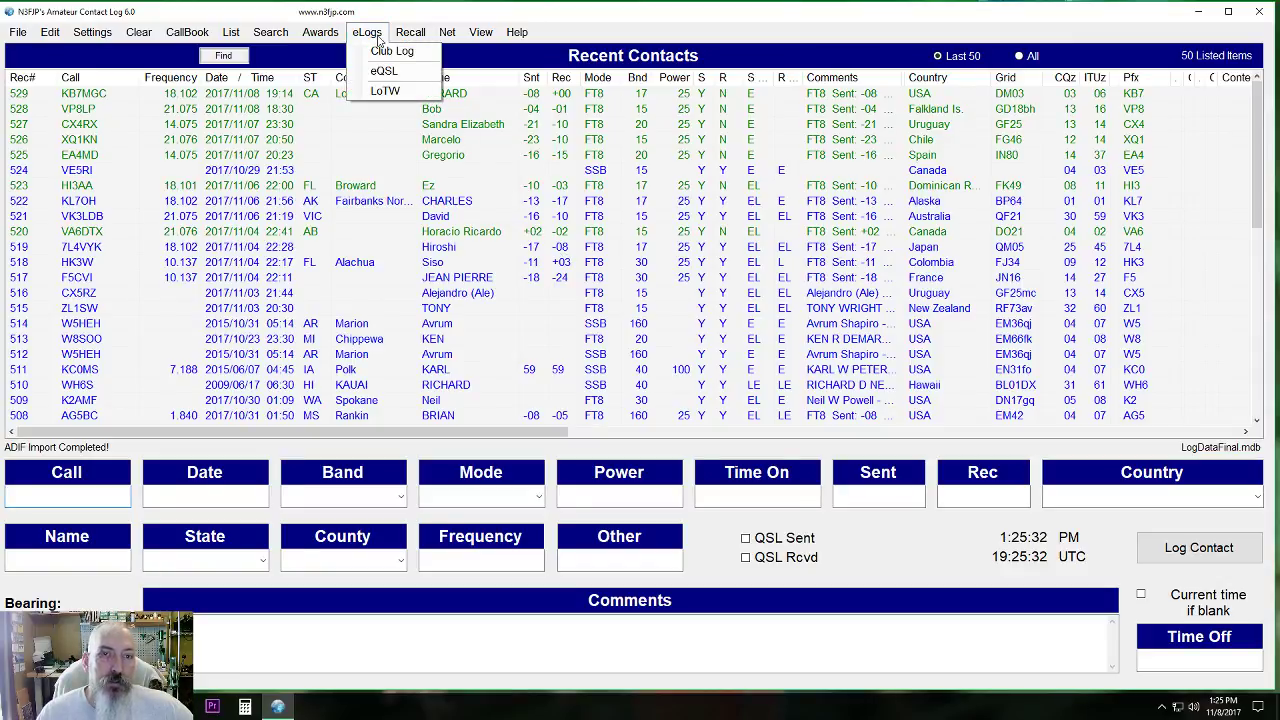
{"action": "left_click", "coordinate": [384, 71]}
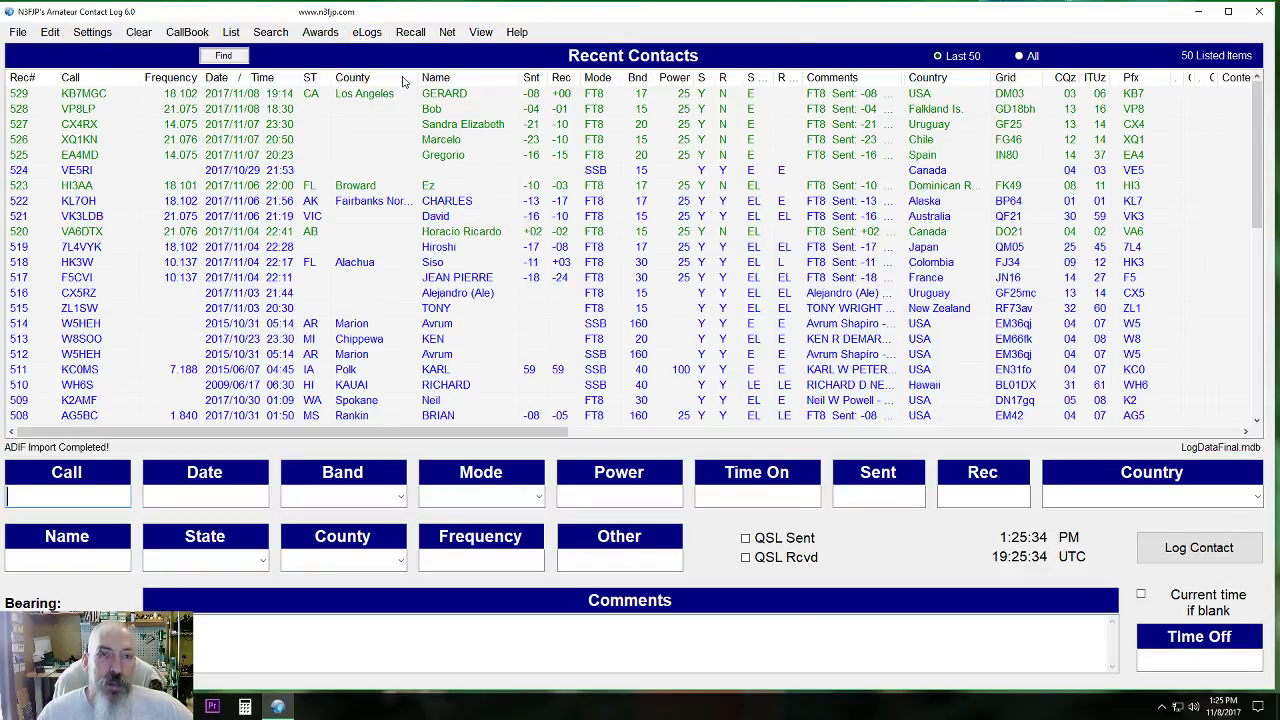
{"action": "left_click", "coordinate": [691, 450]}
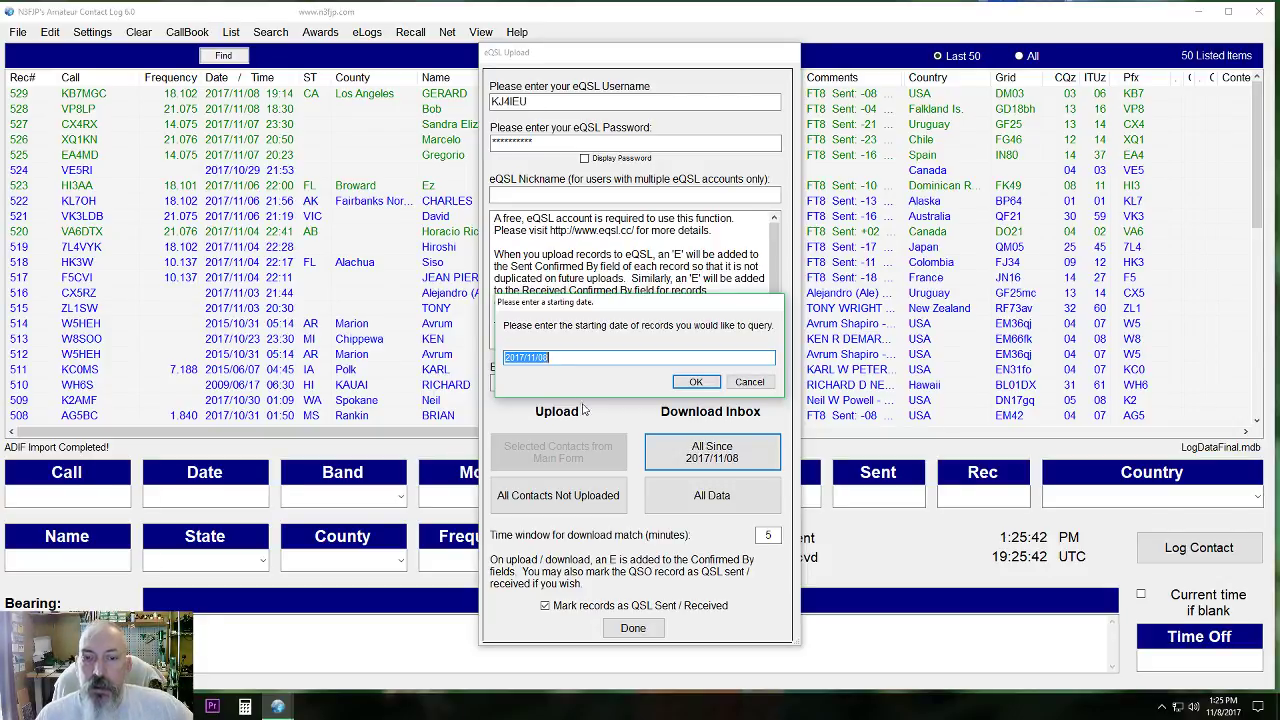
{"action": "left_click", "coordinate": [548, 359]}
{"action": "key", "text": "BackSpace"}
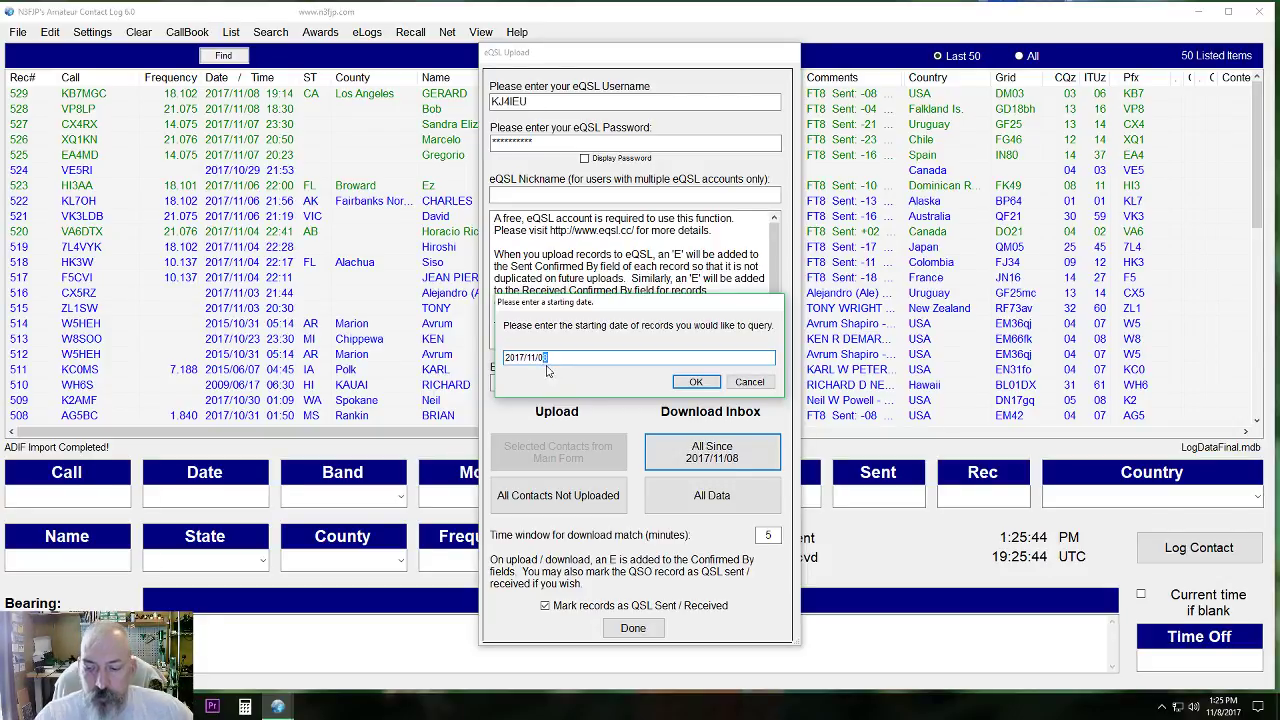
{"action": "type", "text": "1"}
{"action": "left_click", "coordinate": [697, 385]}
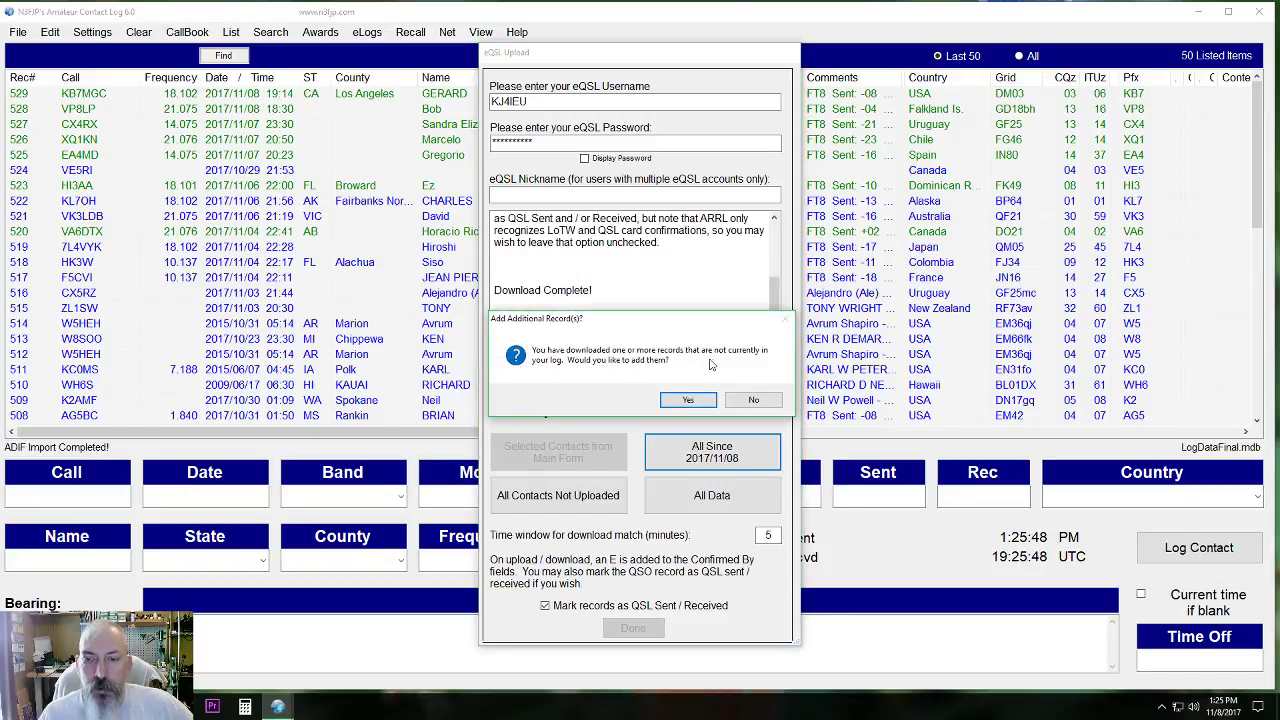
{"action": "left_click", "coordinate": [689, 399]}
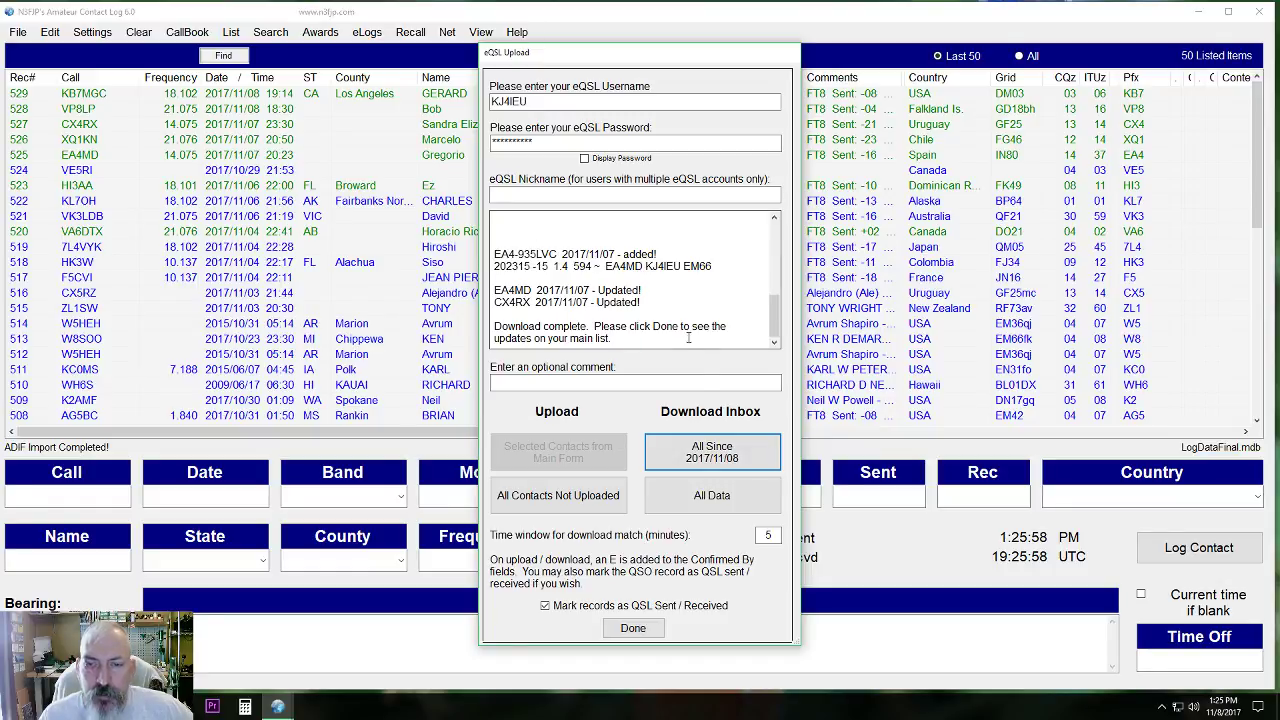
{"action": "left_click", "coordinate": [640, 627]}
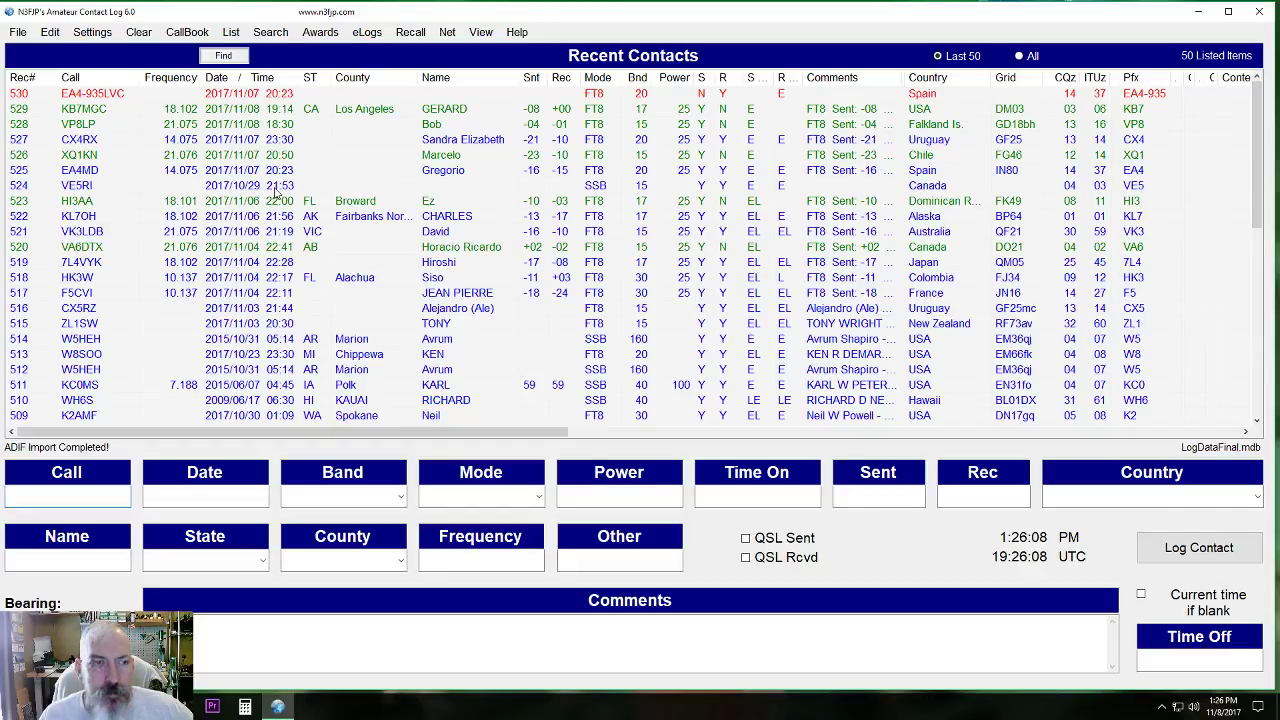
- Compare record 525 with the newly added record 530, delete record 530 and reset the record counter
{"action": "left_click", "coordinate": [94, 173]}
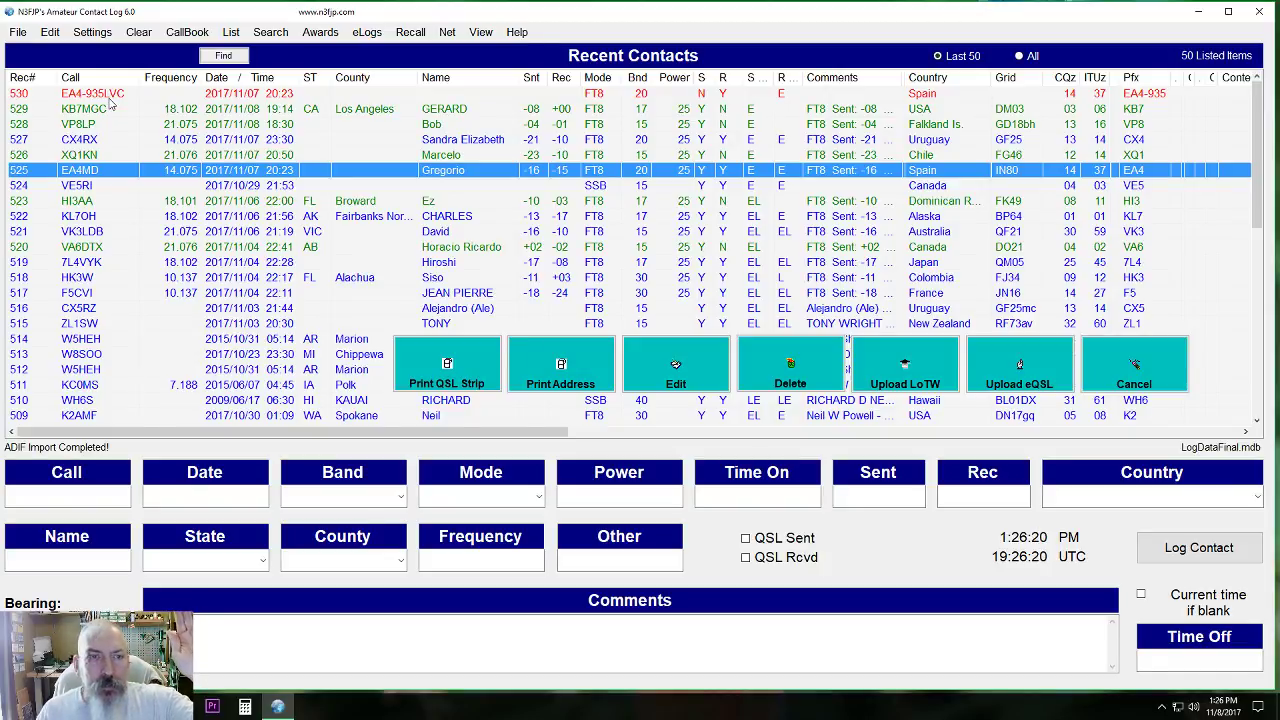
{"action": "left_click", "coordinate": [293, 95]}
{"action": "left_click", "coordinate": [287, 175]}
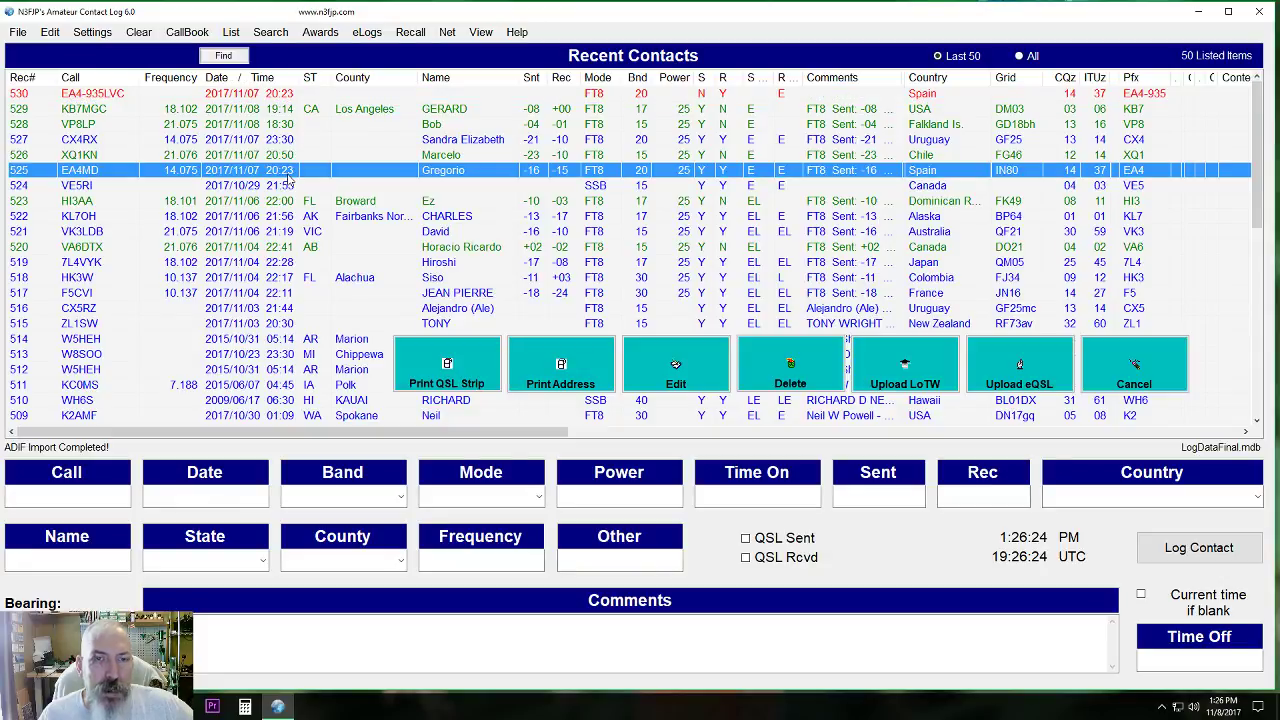
{"action": "left_click", "coordinate": [108, 95]}
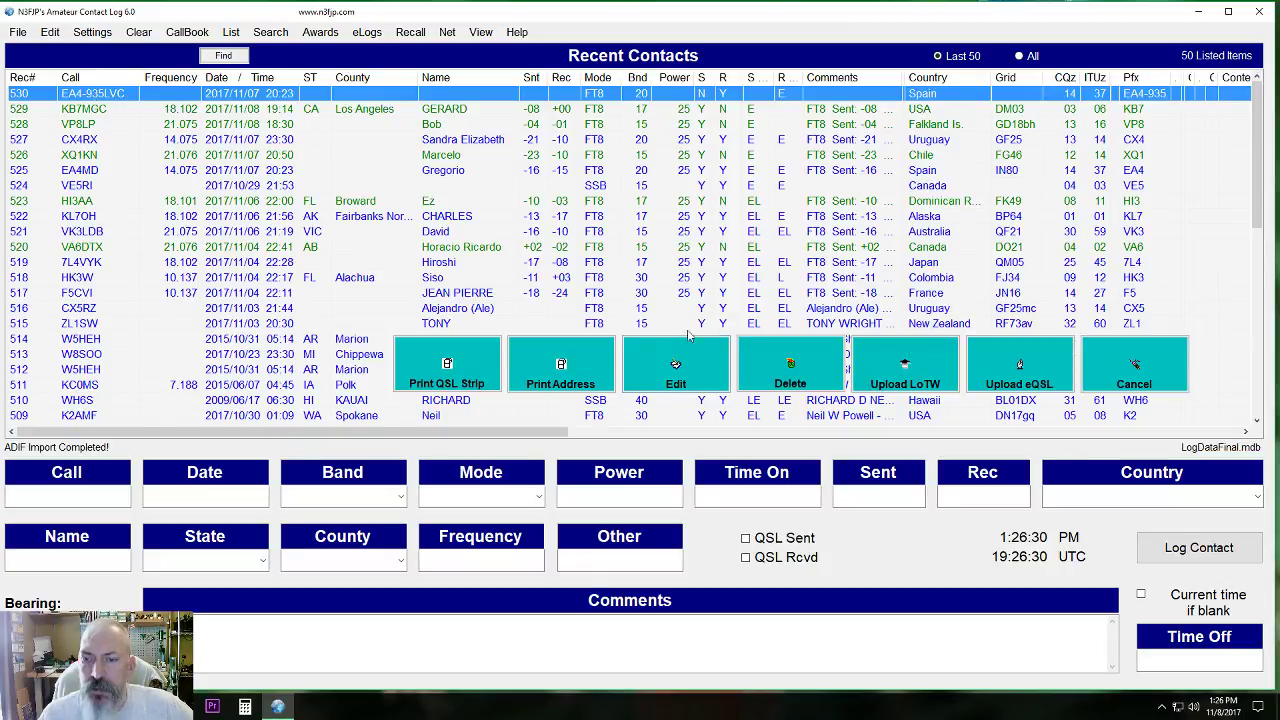
{"action": "left_click", "coordinate": [785, 372]}
{"action": "left_click", "coordinate": [663, 402]}
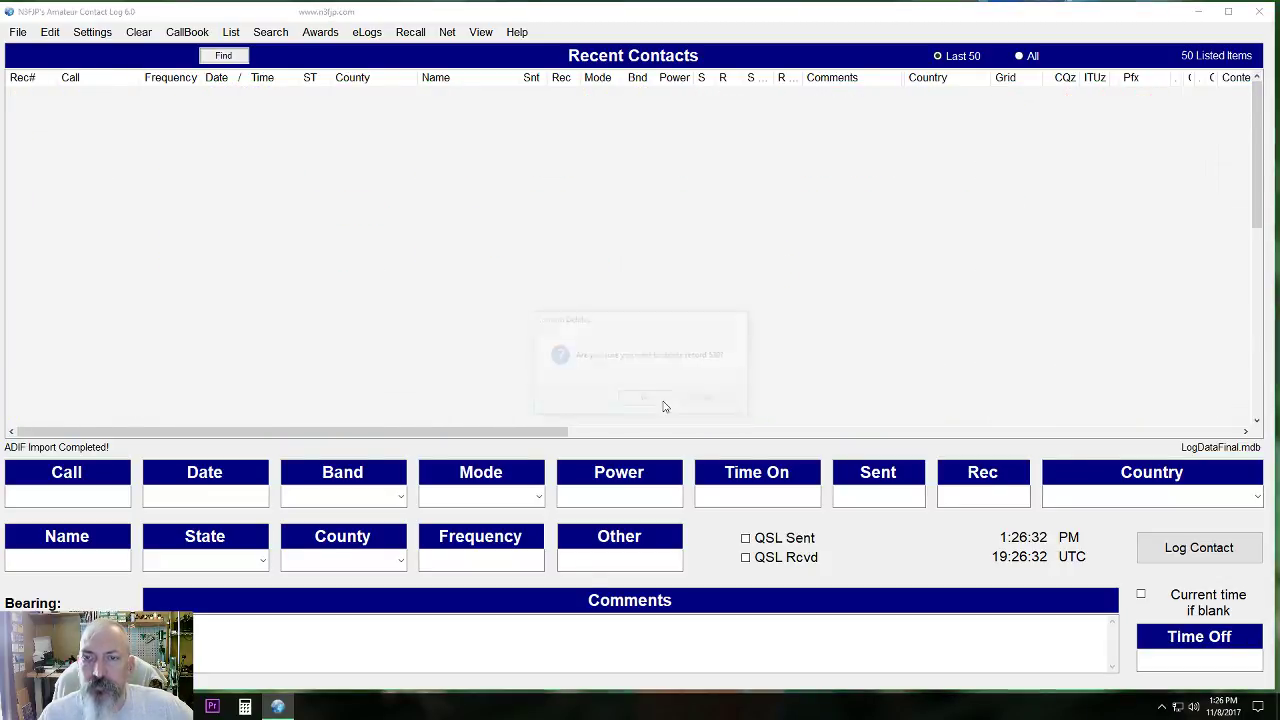
{"action": "left_click", "coordinate": [676, 438]}
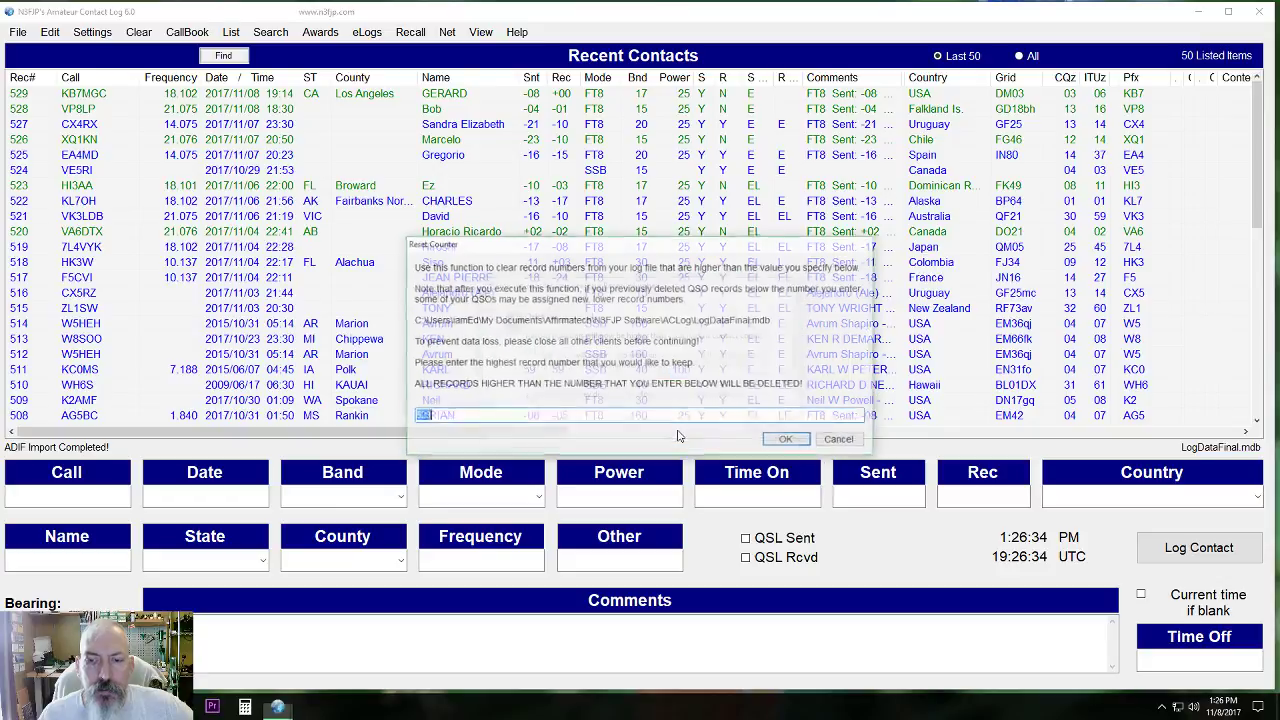
{"action": "left_click", "coordinate": [768, 441]}
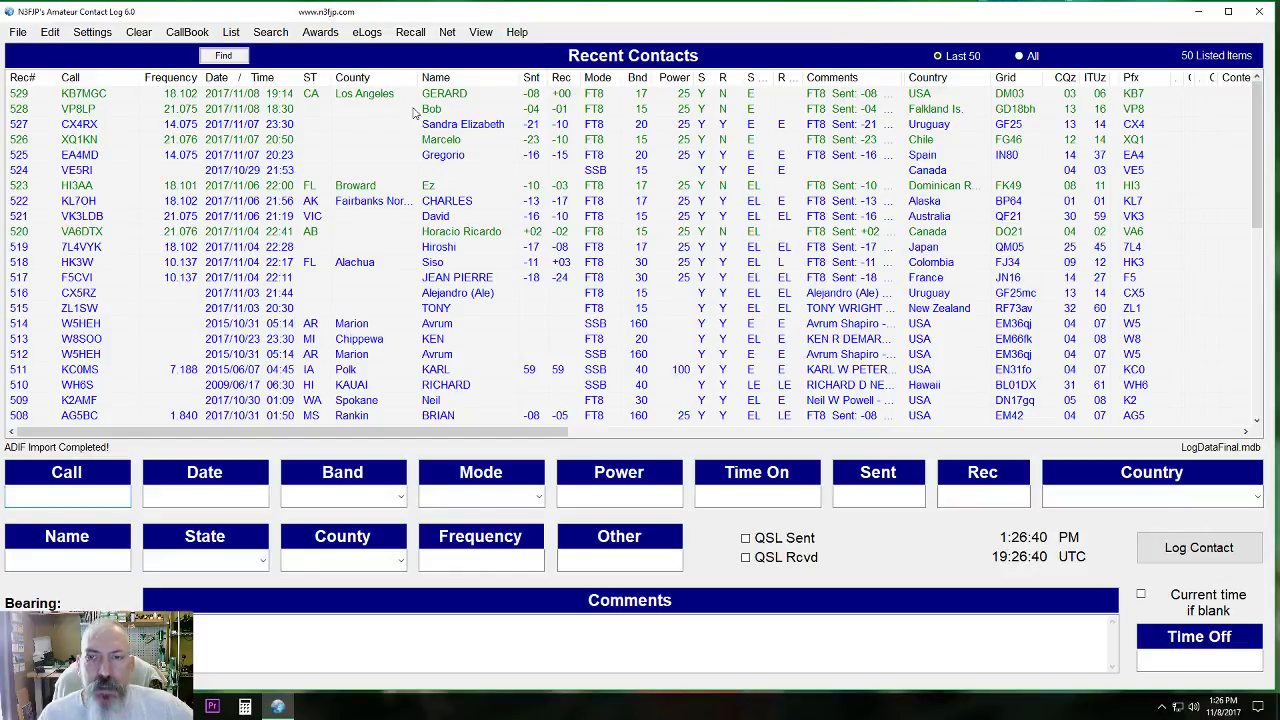
- Download all LoTW records since 2017/11/01, close the LoTW Manager, and check record 527 in the contact list
{"action": "left_click", "coordinate": [97, 157]}
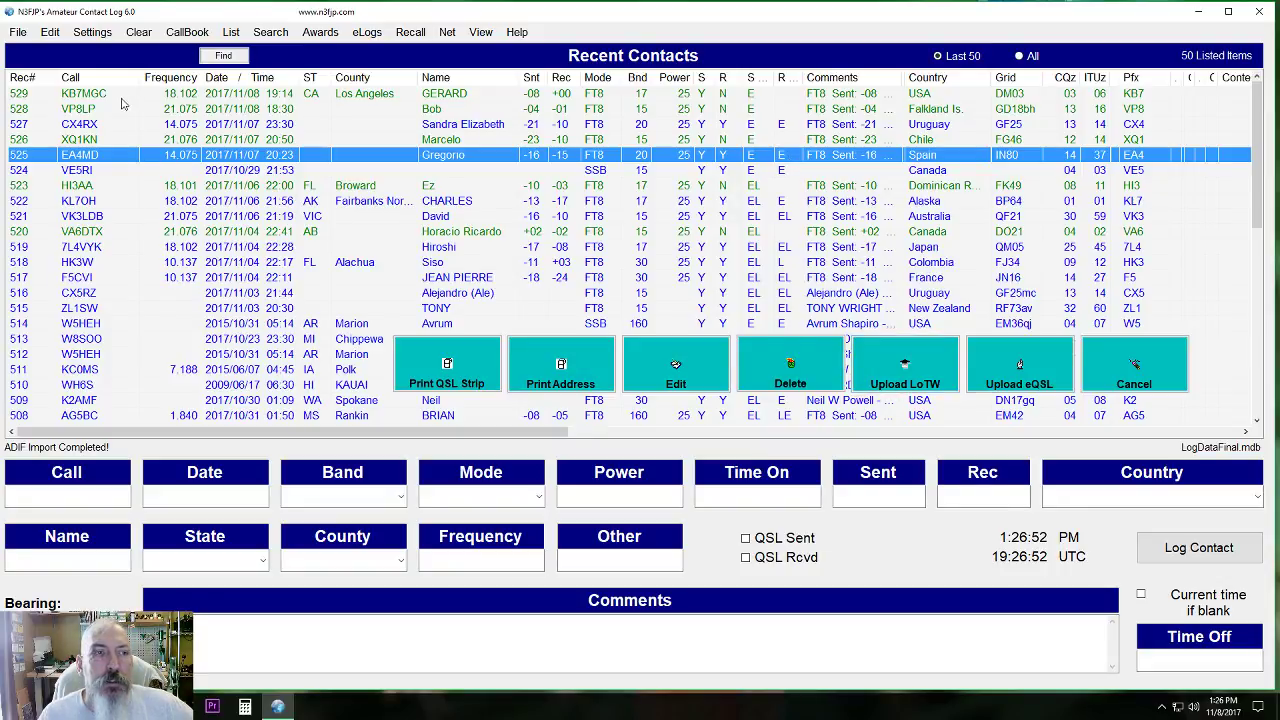
{"action": "left_click", "coordinate": [362, 32]}
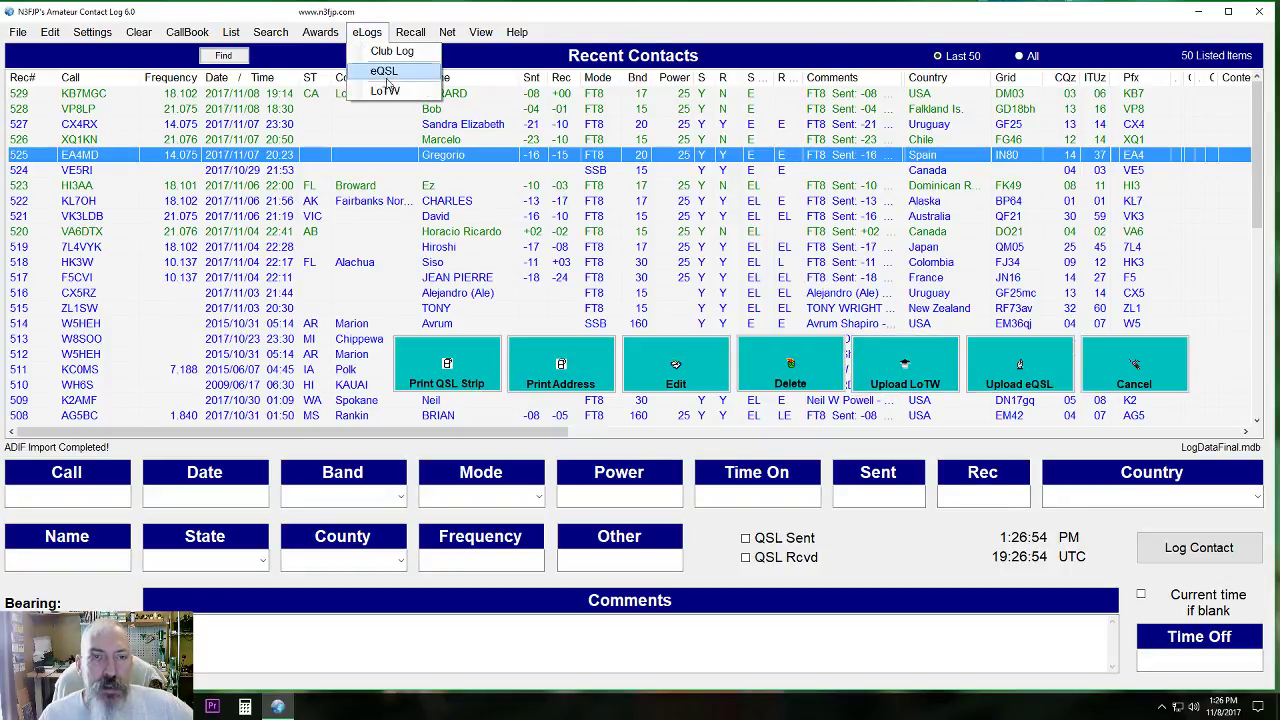
{"action": "left_click", "coordinate": [416, 89]}
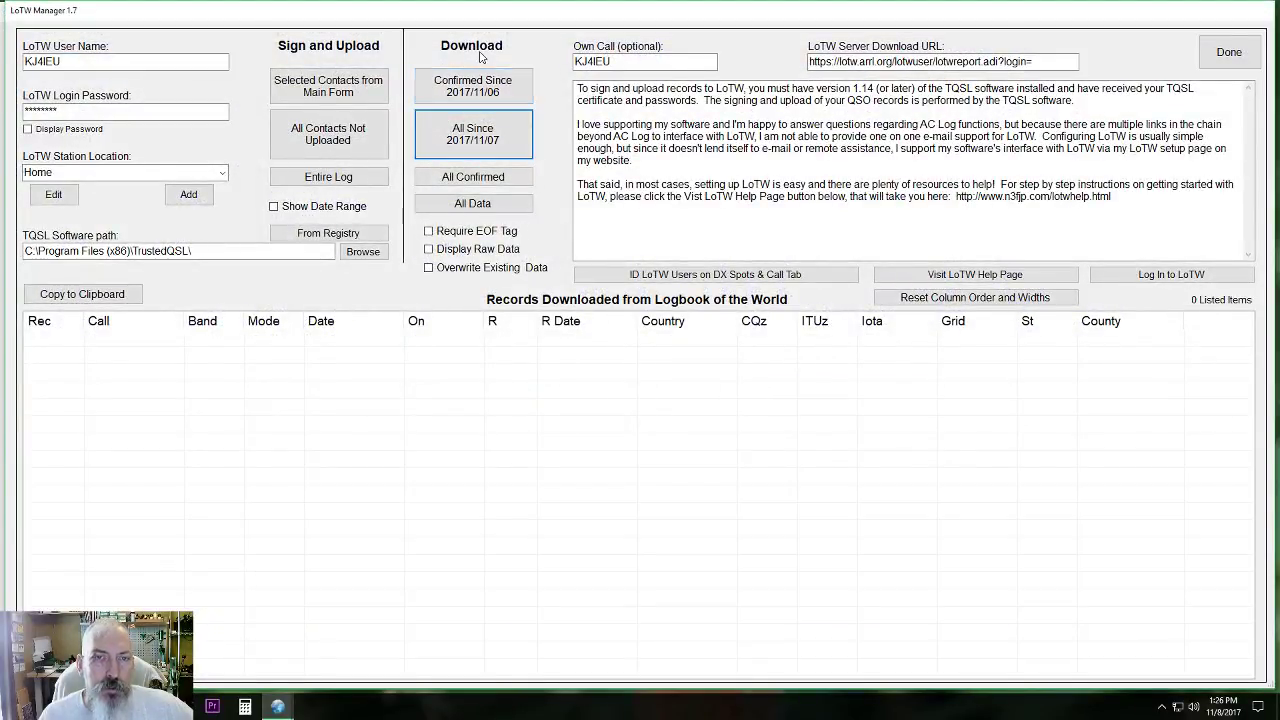
{"action": "left_click", "coordinate": [515, 141]}
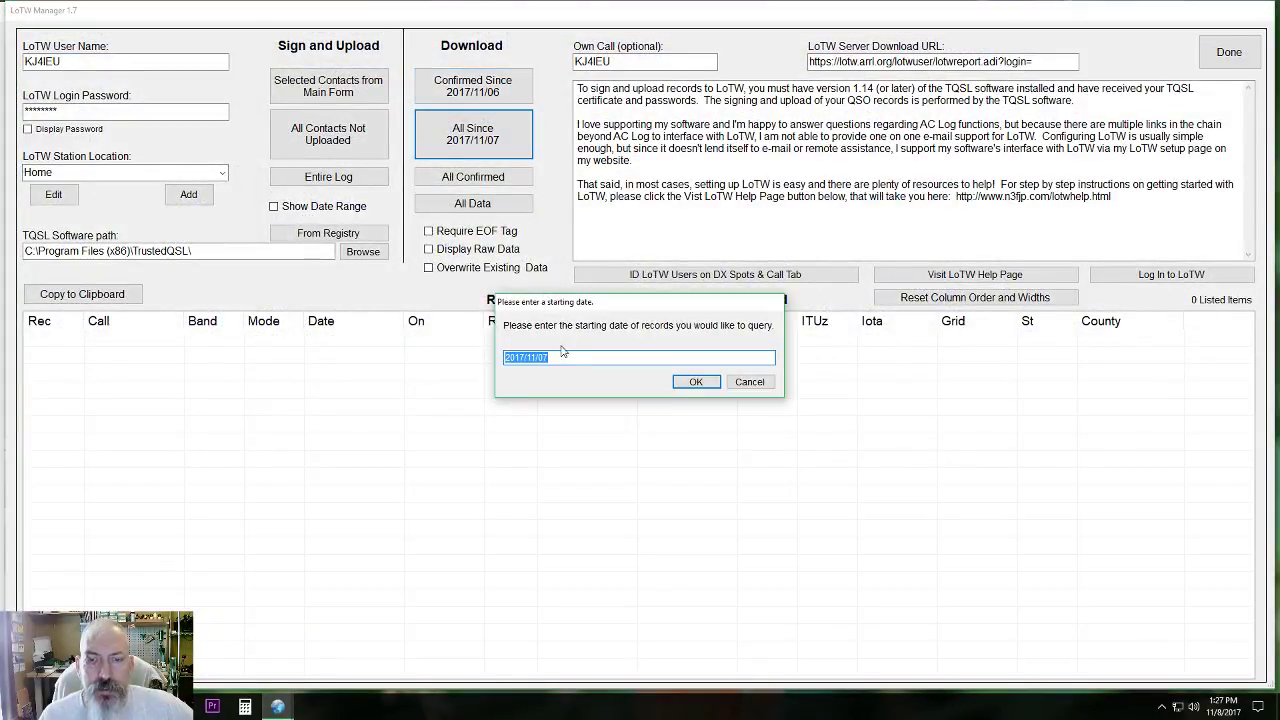
{"action": "left_click_drag", "start_coordinate": [549, 358], "coordinate": [542, 358]}
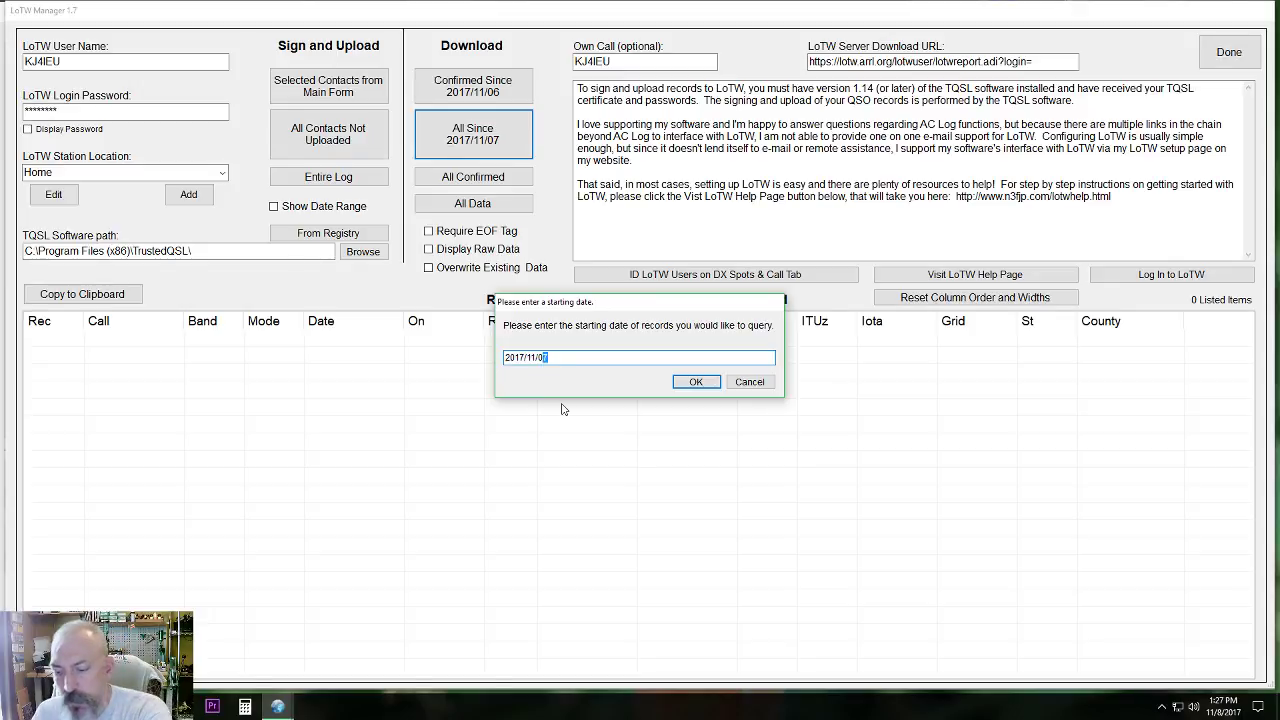
{"action": "type", "text": "1"}
{"action": "left_click", "coordinate": [692, 382]}
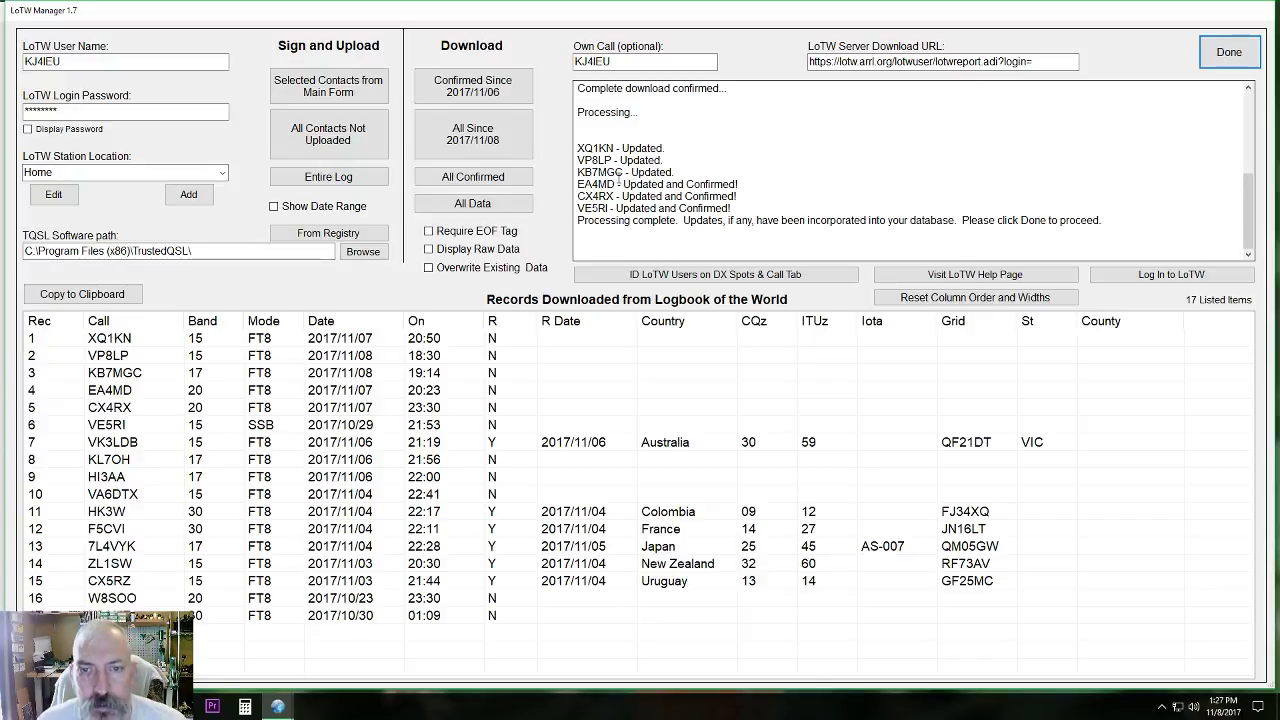
{"action": "key", "text": "Return"}
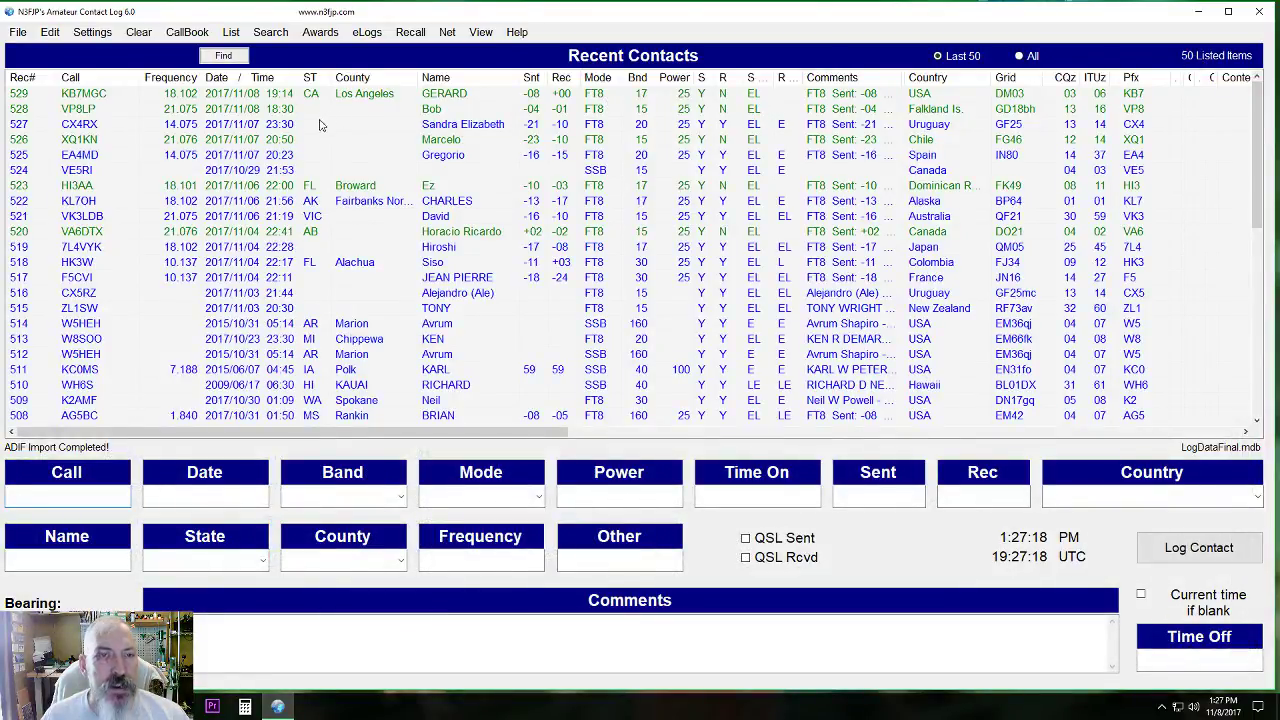
{"action": "left_click", "coordinate": [920, 127]}
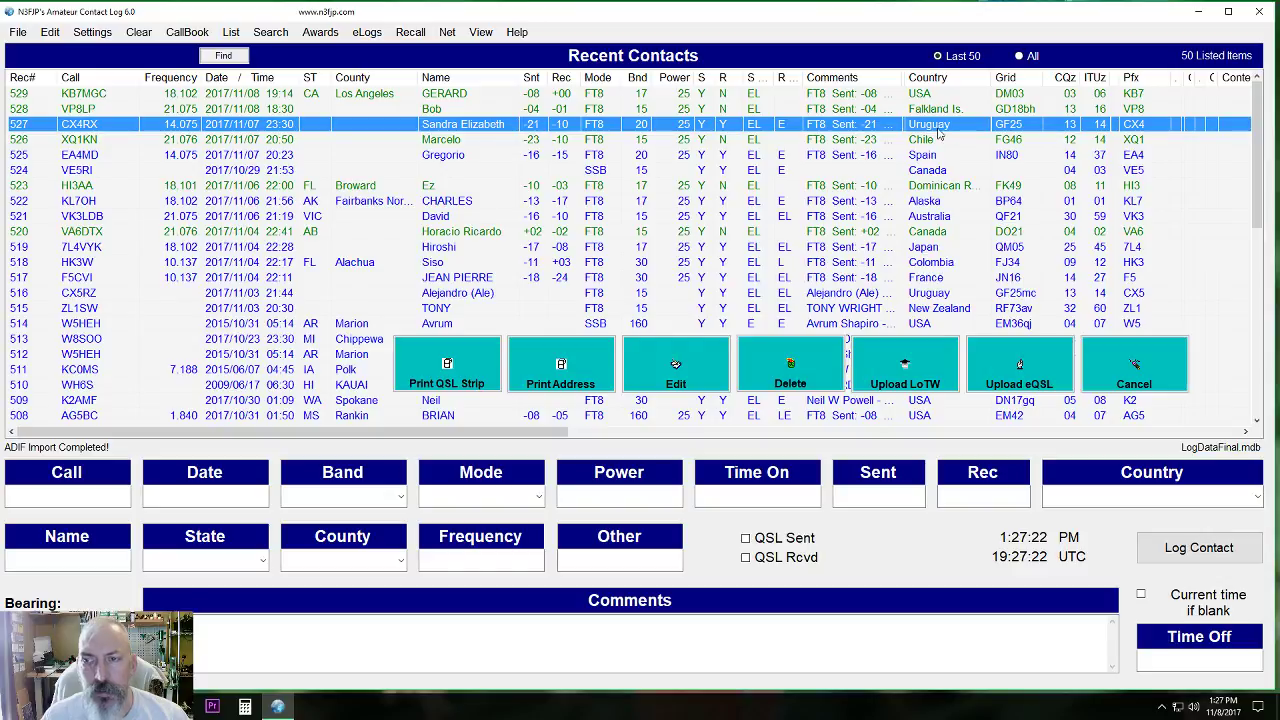
{"action": "left_click", "coordinate": [1136, 366]}
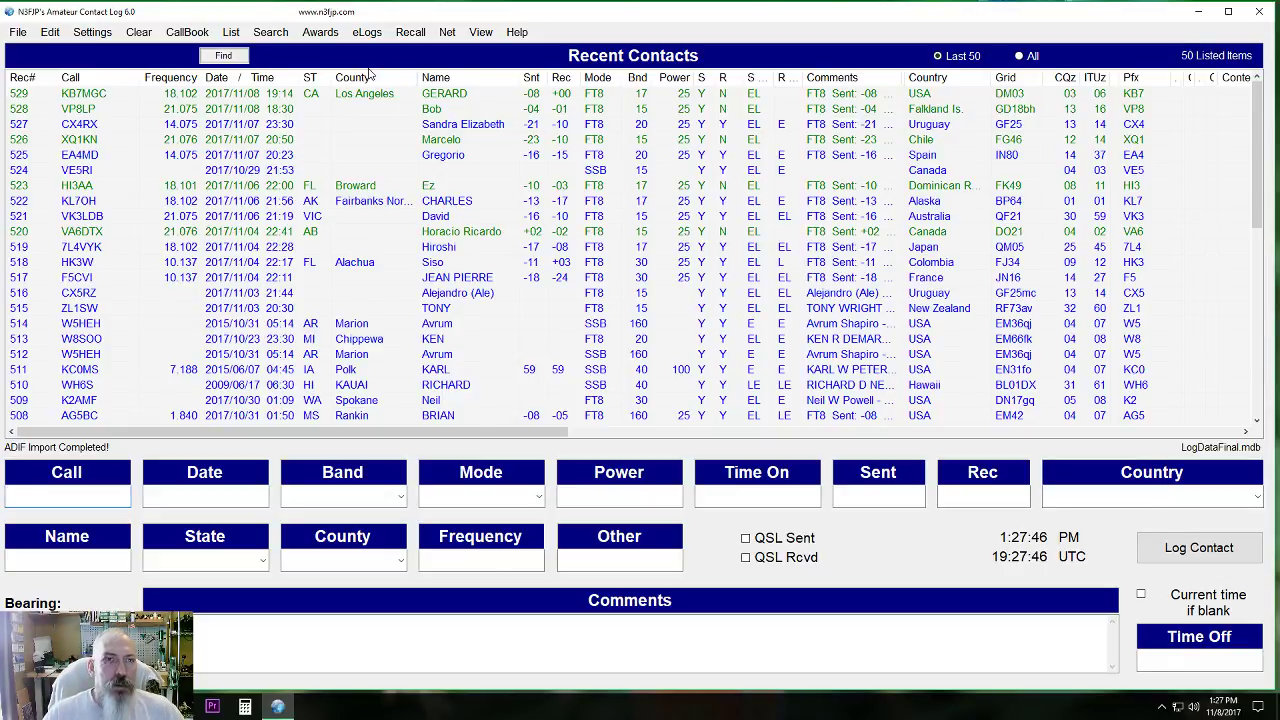
- Open the Amateur Locations Worked List and calculate it for records 1 to 529 with QSL Received only
{"action": "left_click", "coordinate": [333, 37]}
{"action": "left_click", "coordinate": [335, 49]}
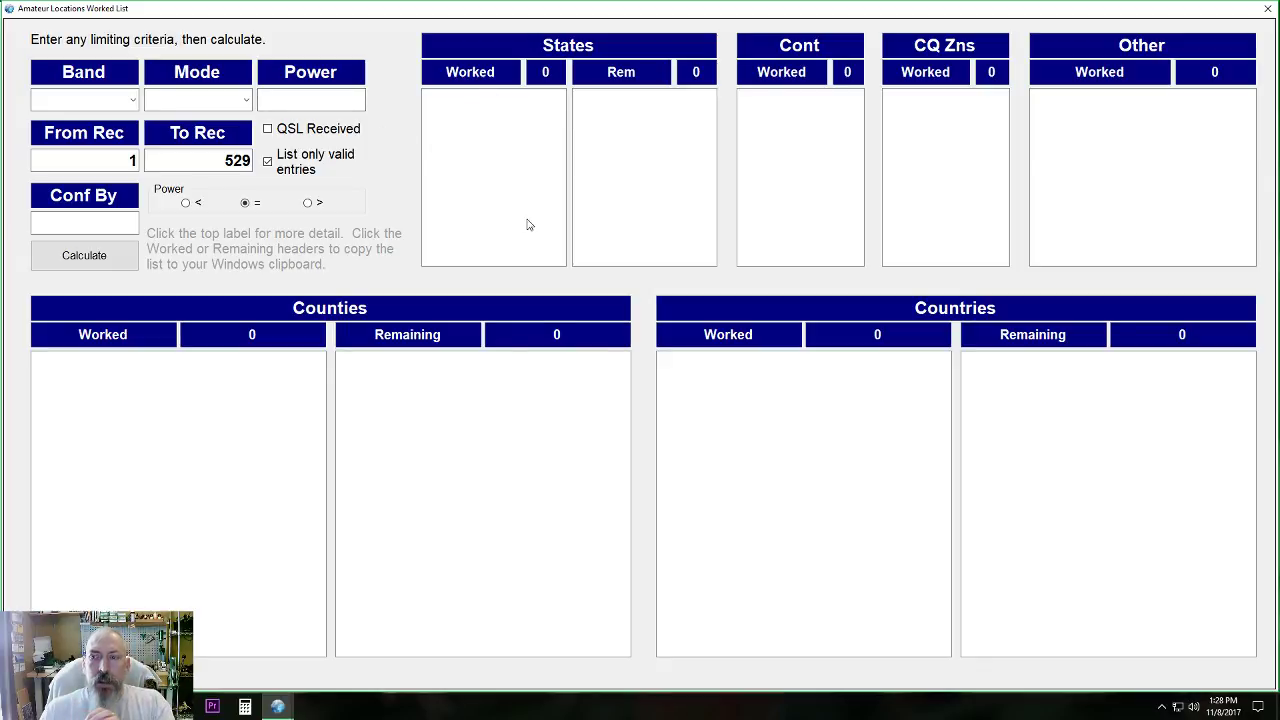
{"action": "left_click", "coordinate": [267, 130]}
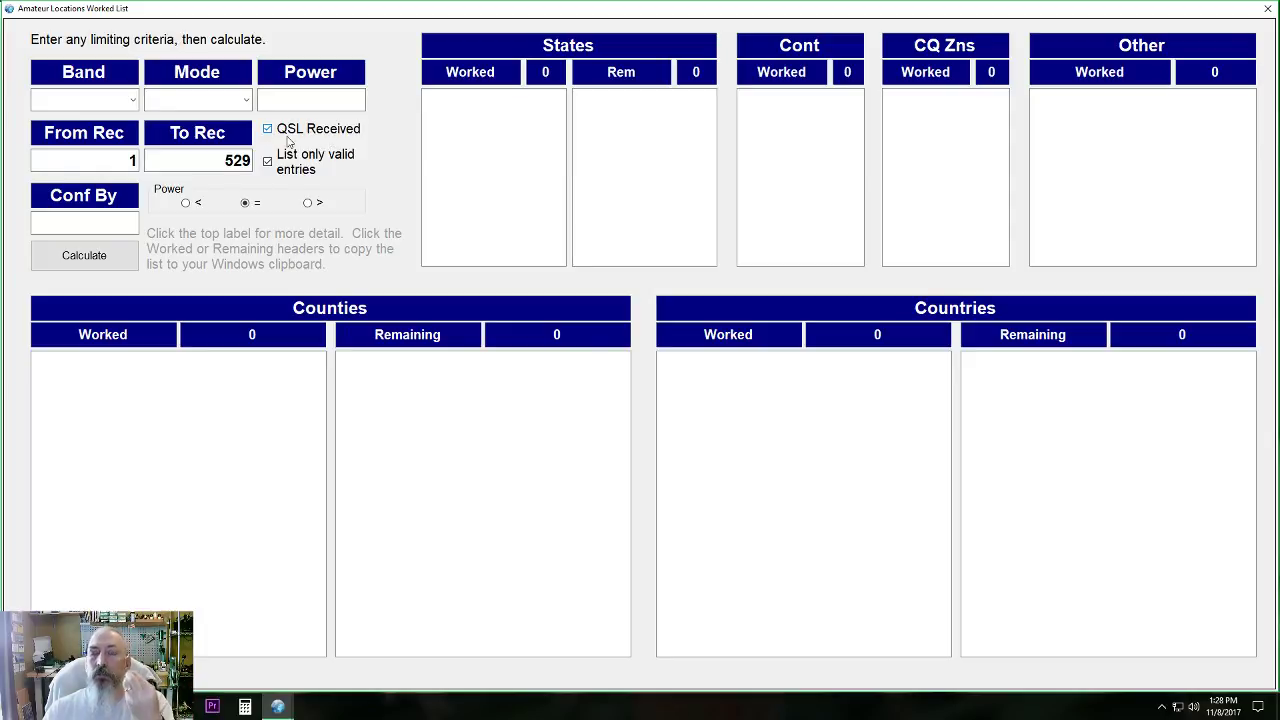
{"action": "left_click", "coordinate": [95, 256]}
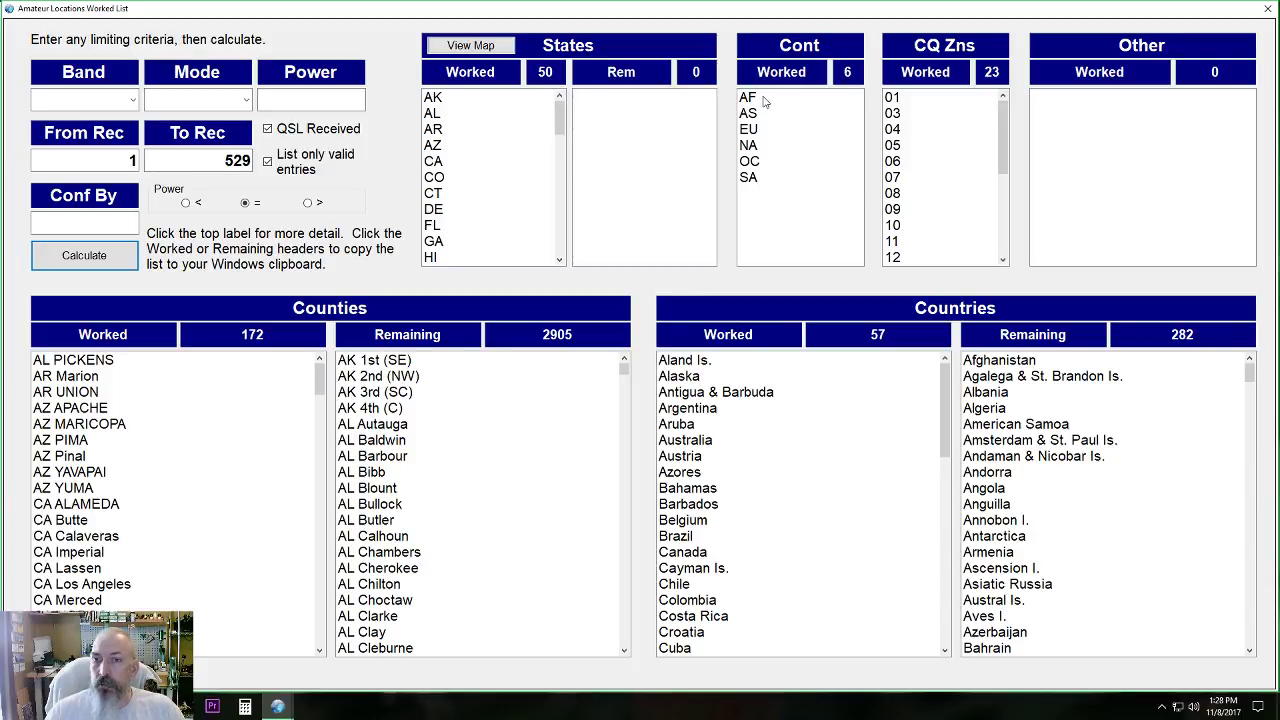
- Examine the worked continents and CQ zones, the worked and remaining counties, and the worked countries down to the list's end
{"action": "left_click_drag", "start_coordinate": [763, 101], "coordinate": [770, 177]}
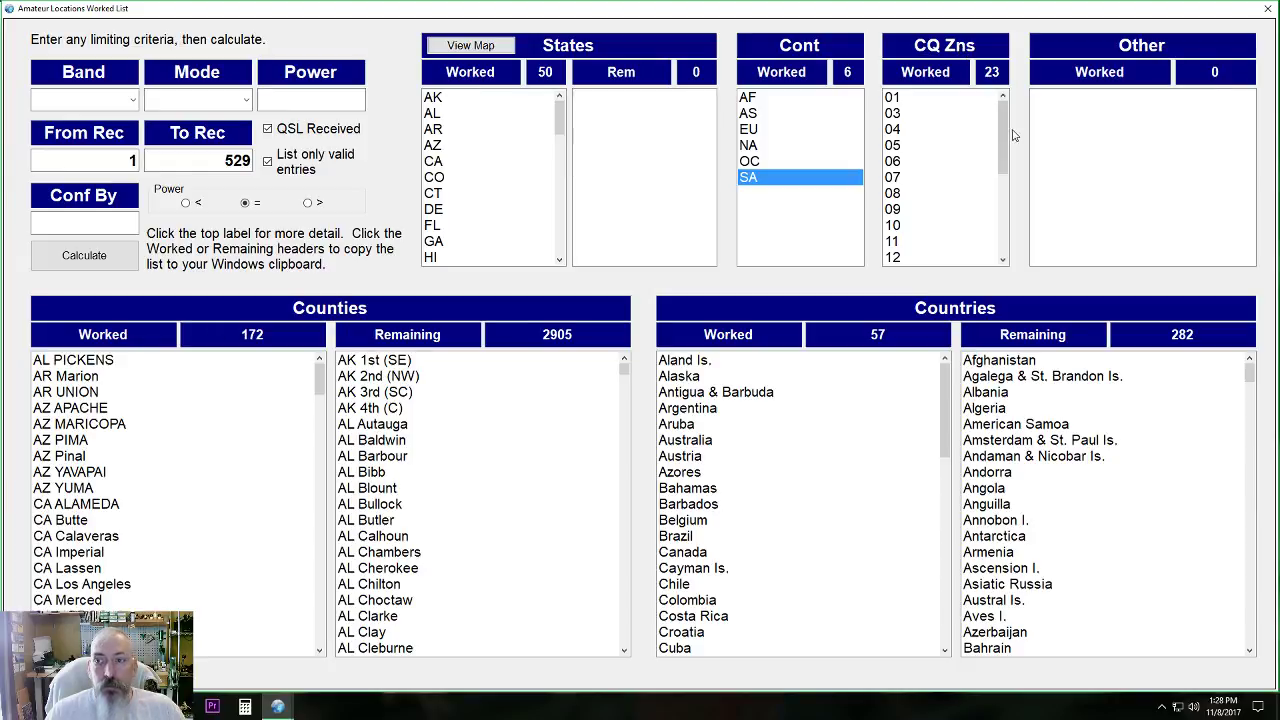
{"action": "mouse_move", "coordinate": [1005, 128]}
{"action": "left_mouse_down"}
{"action": "mouse_move", "coordinate": [1003, 230]}
{"action": "mouse_move", "coordinate": [1004, 126]}
{"action": "left_mouse_up"}
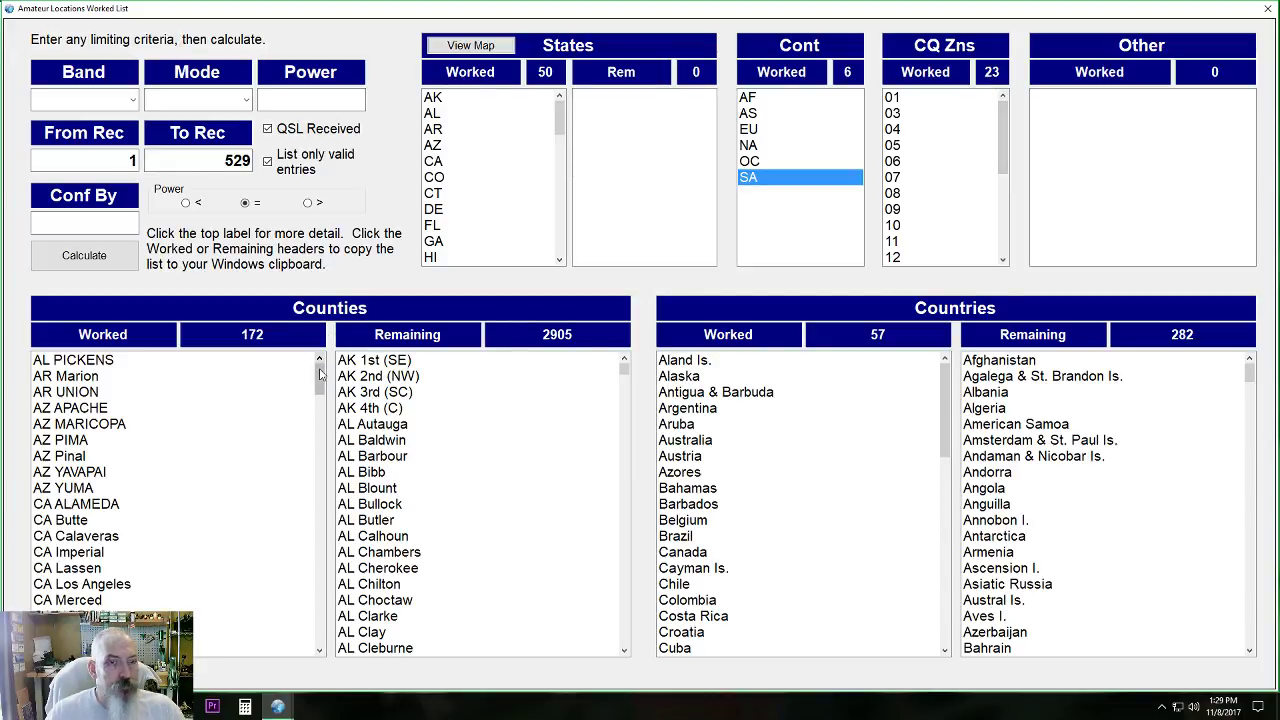
{"action": "mouse_move", "coordinate": [320, 378]}
{"action": "left_mouse_down"}
{"action": "mouse_move", "coordinate": [320, 625]}
{"action": "mouse_move", "coordinate": [320, 378]}
{"action": "left_mouse_up"}
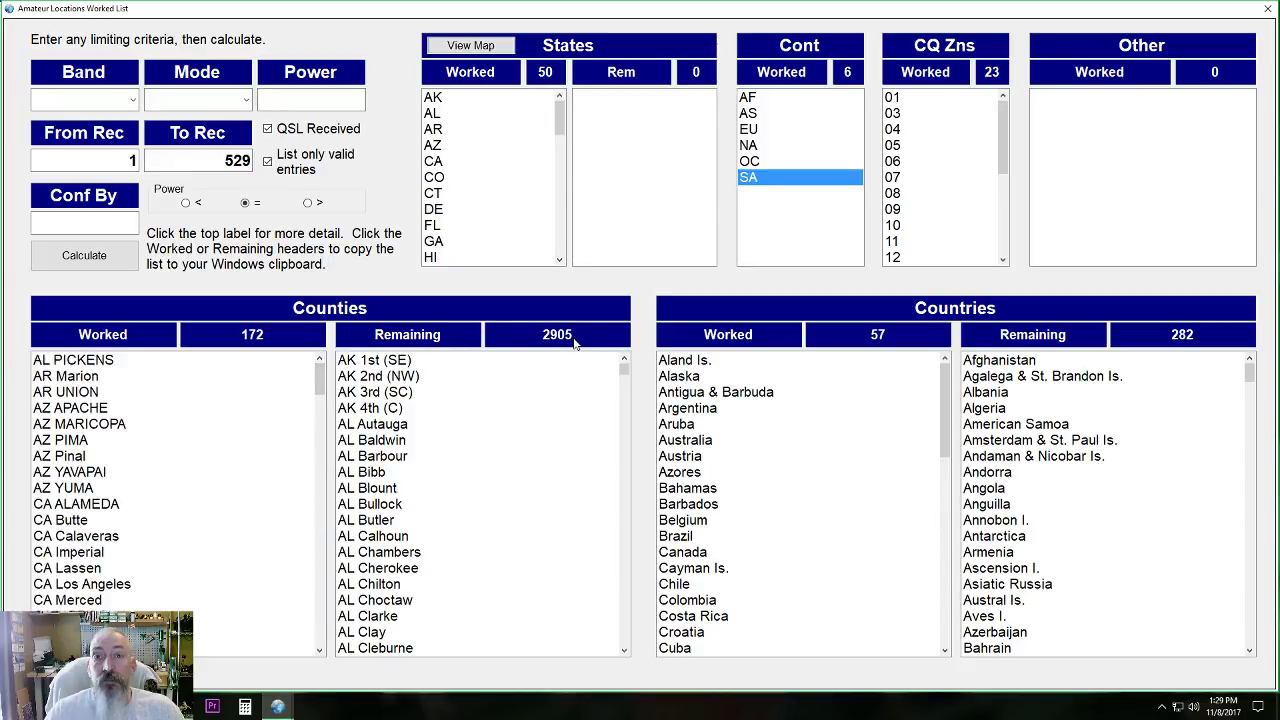
{"action": "left_click", "coordinate": [394, 364]}
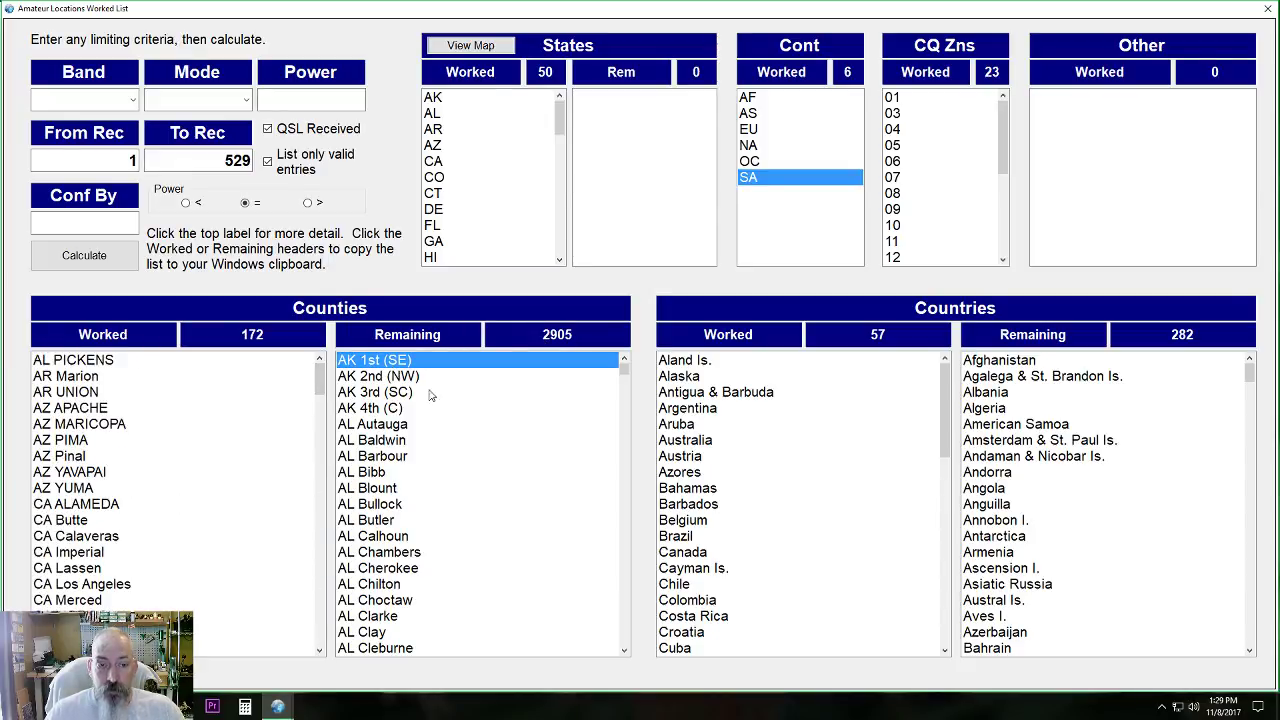
{"action": "mouse_move", "coordinate": [622, 372]}
{"action": "left_mouse_down"}
{"action": "mouse_move", "coordinate": [622, 465]}
{"action": "mouse_move", "coordinate": [622, 367]}
{"action": "left_mouse_up"}
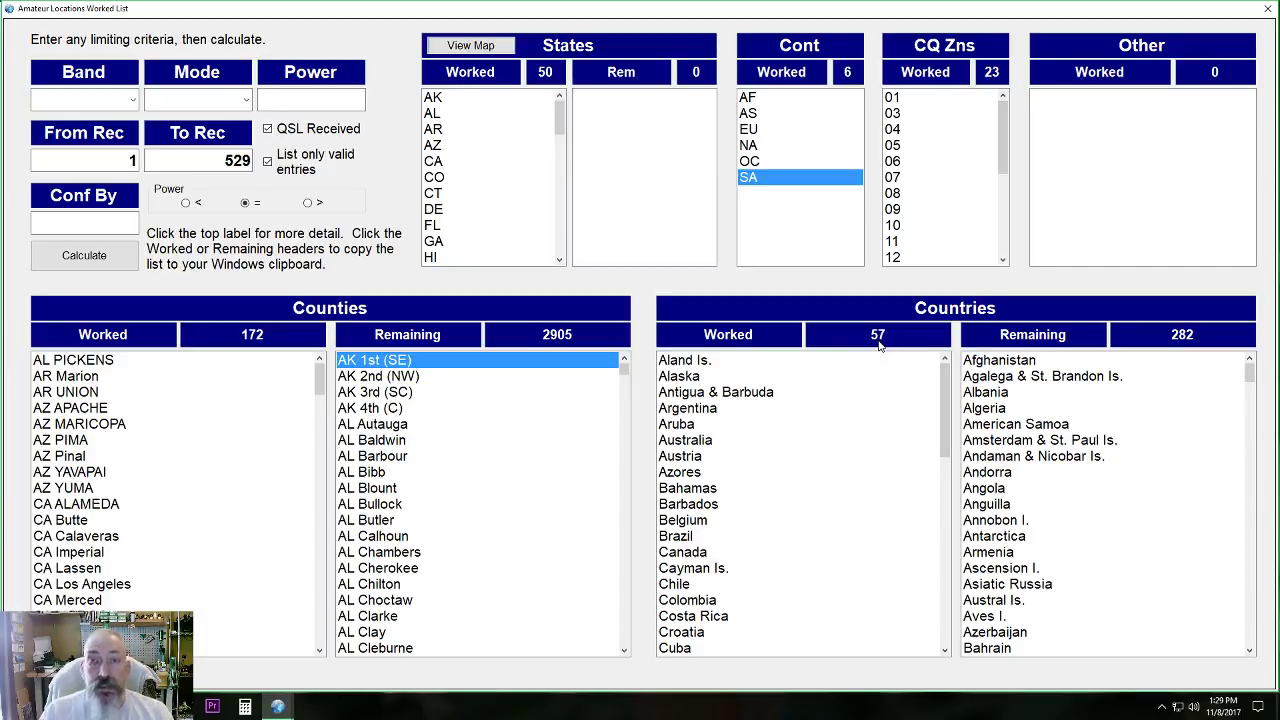
{"action": "left_click_drag", "start_coordinate": [942, 395], "coordinate": [958, 593]}
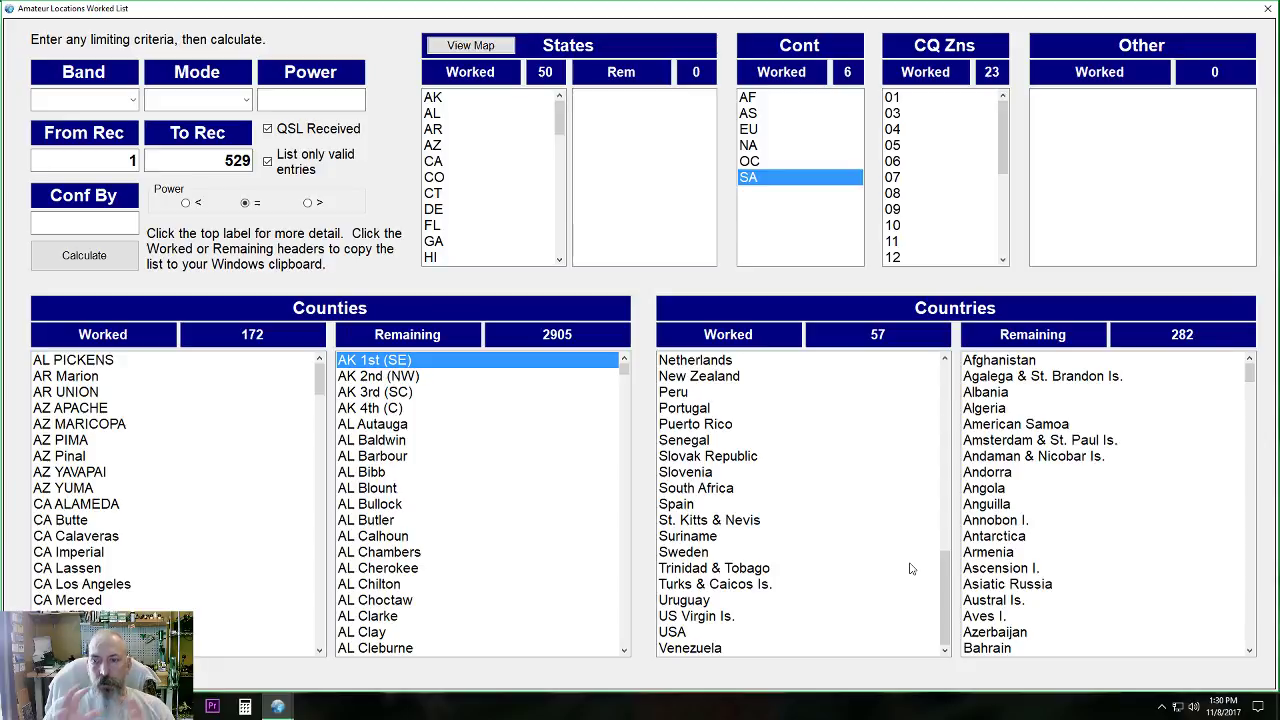
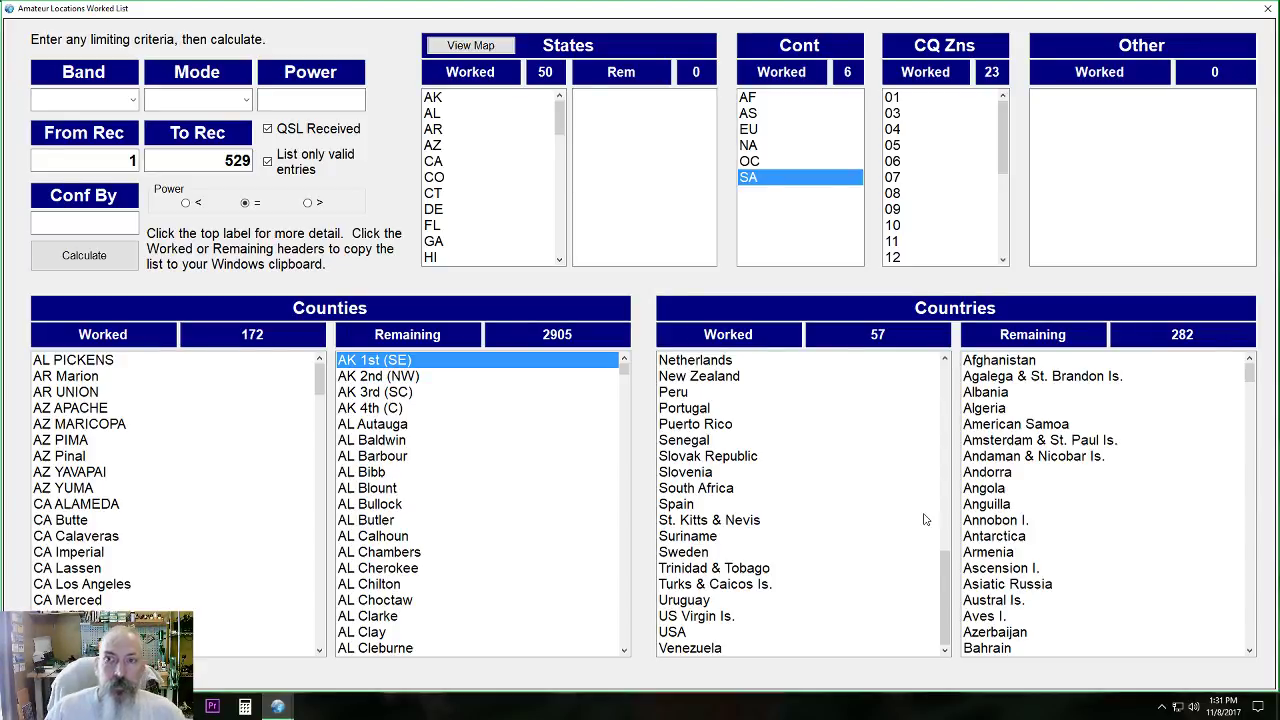
- Close the Amateur Locations Worked List, and view the ADI files available for import in the ACLog folder without opening any
{"action": "left_click", "coordinate": [1268, 9]}
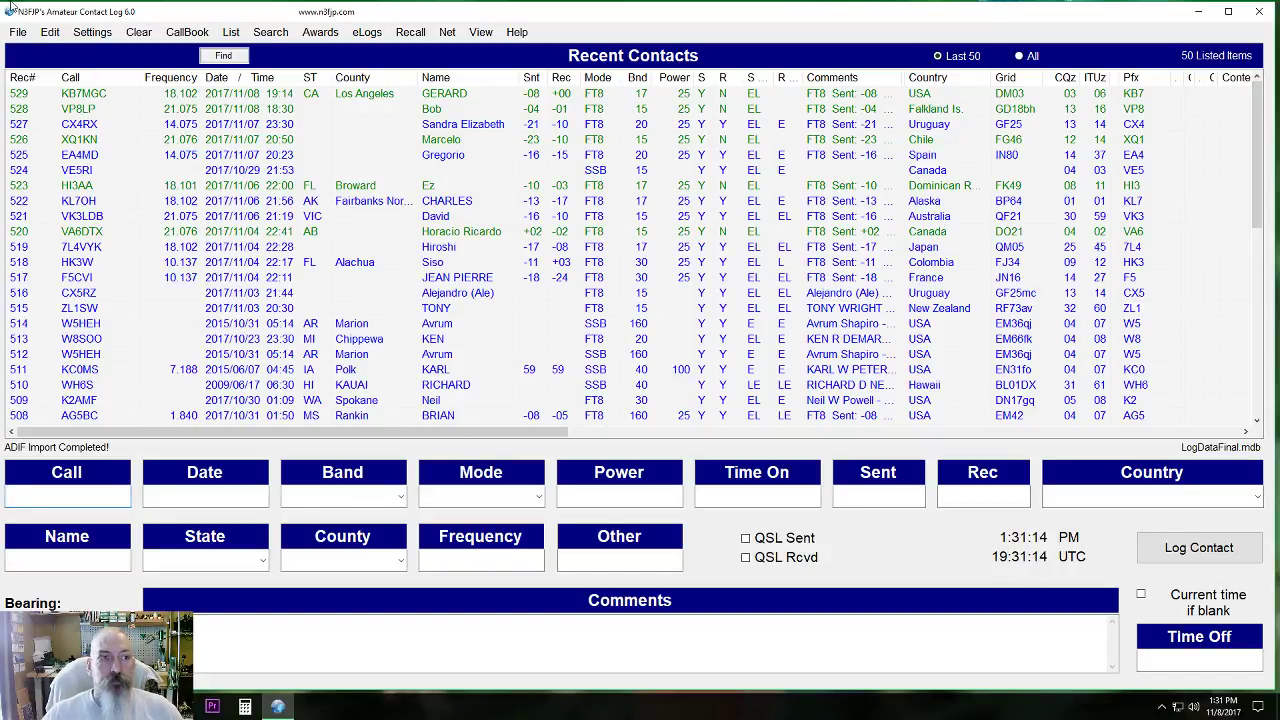
{"action": "left_click", "coordinate": [18, 32]}
{"action": "left_click", "coordinate": [60, 159]}
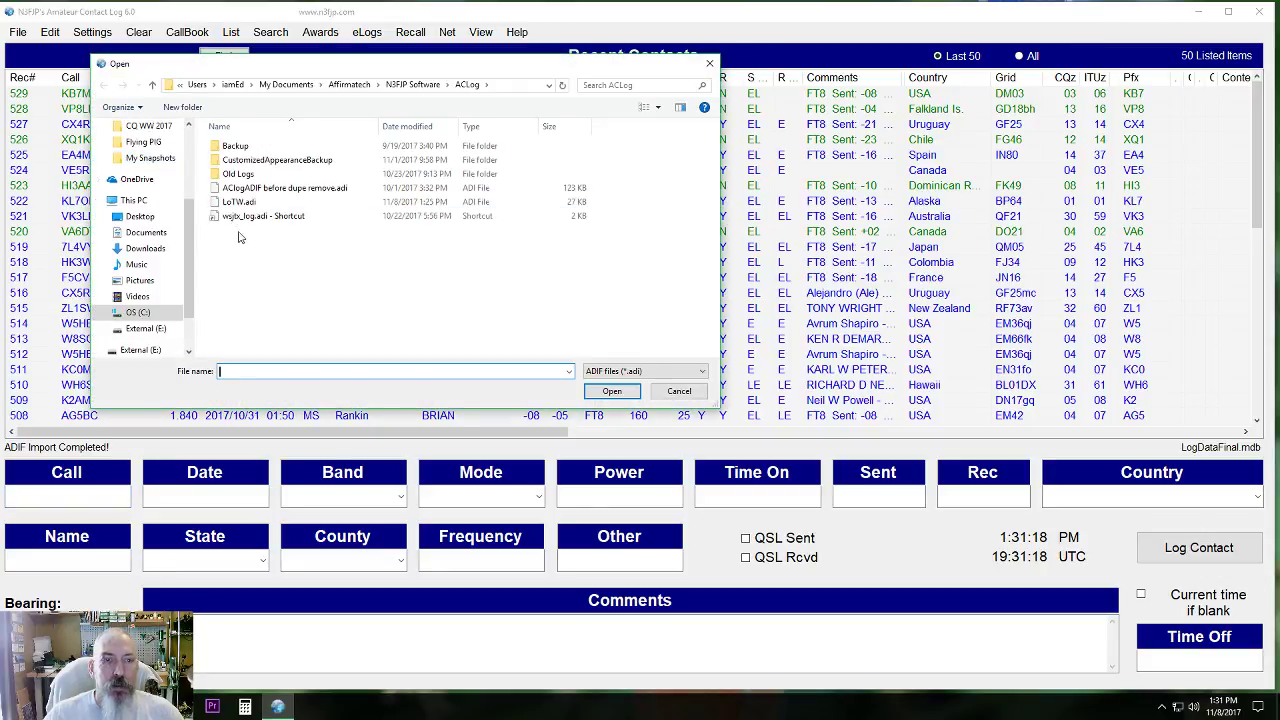
{"action": "left_click", "coordinate": [686, 399]}
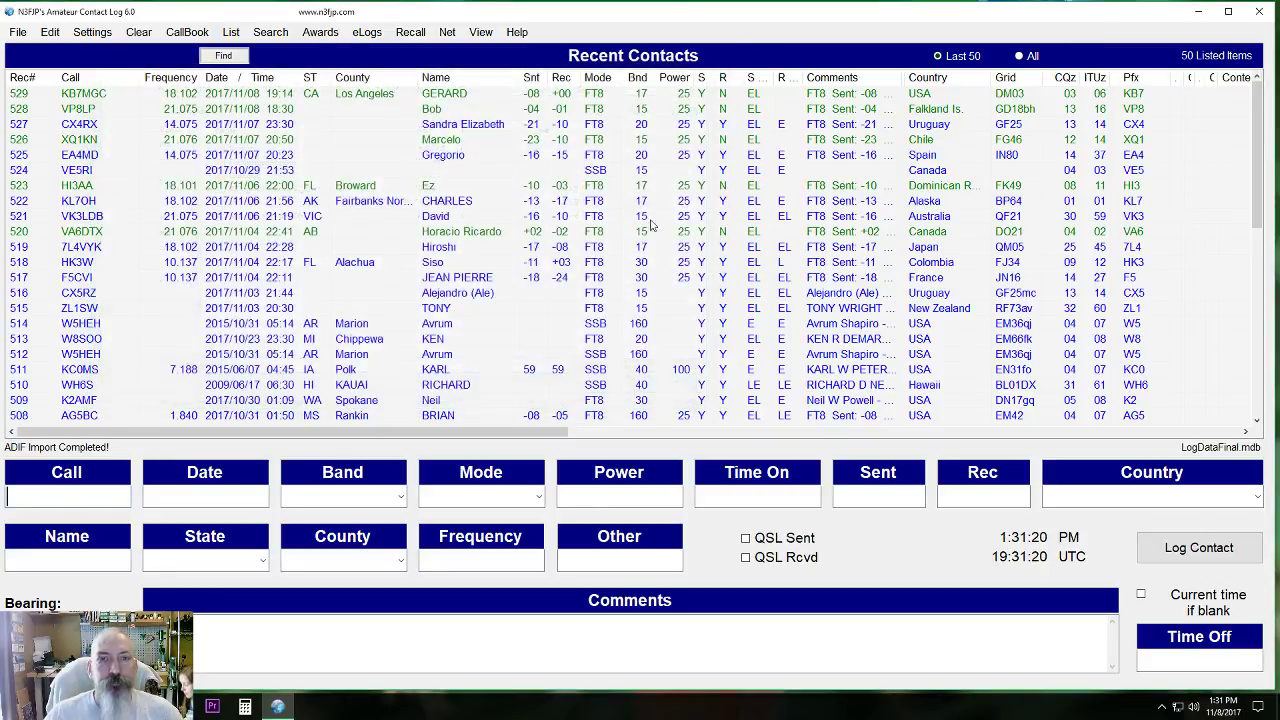
- Exit Amateur Contact Log and relaunch WSJT-X after cancelling its Rig Control Error
{"action": "left_click", "coordinate": [1262, 12]}
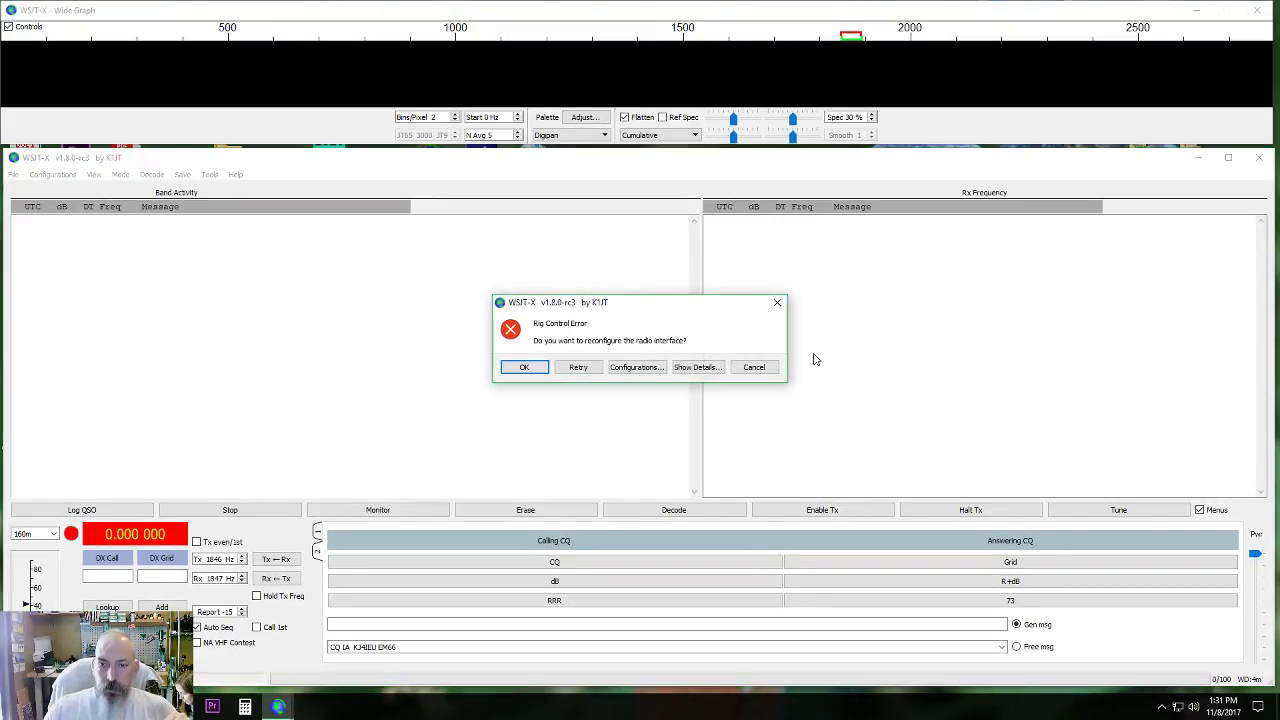
{"action": "left_click", "coordinate": [762, 368]}
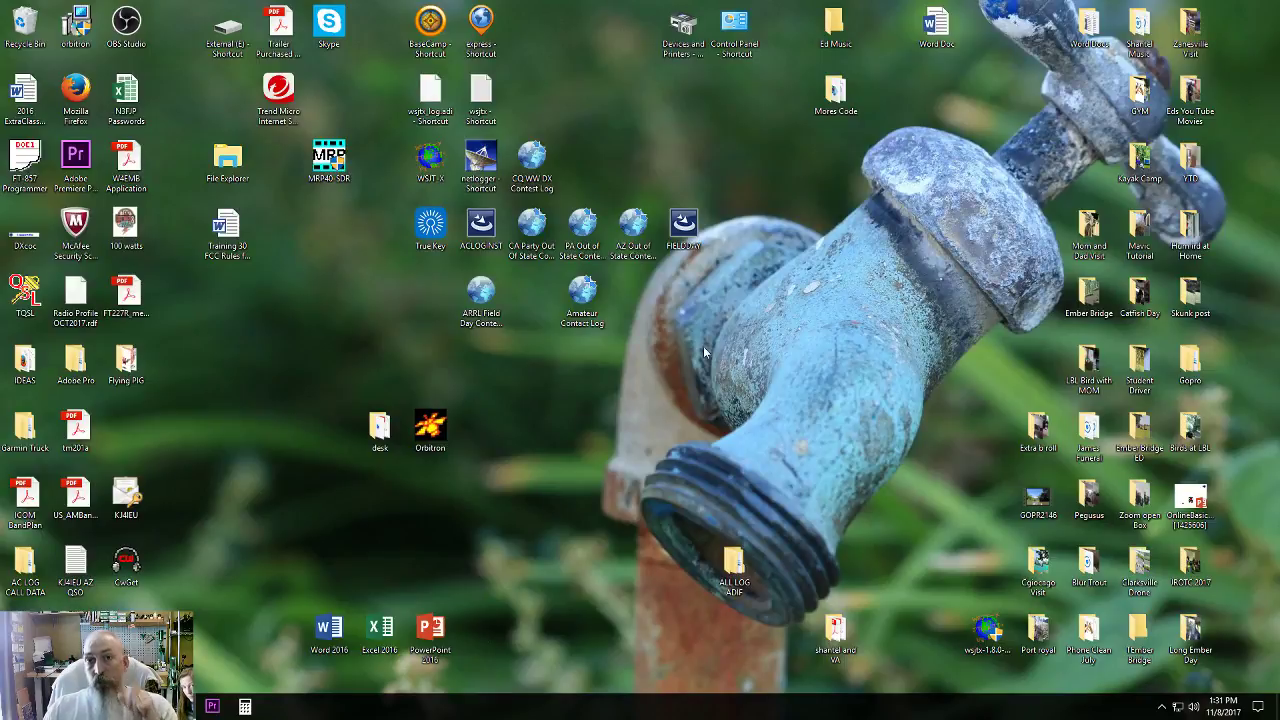
{"action": "double_click", "coordinate": [431, 167]}
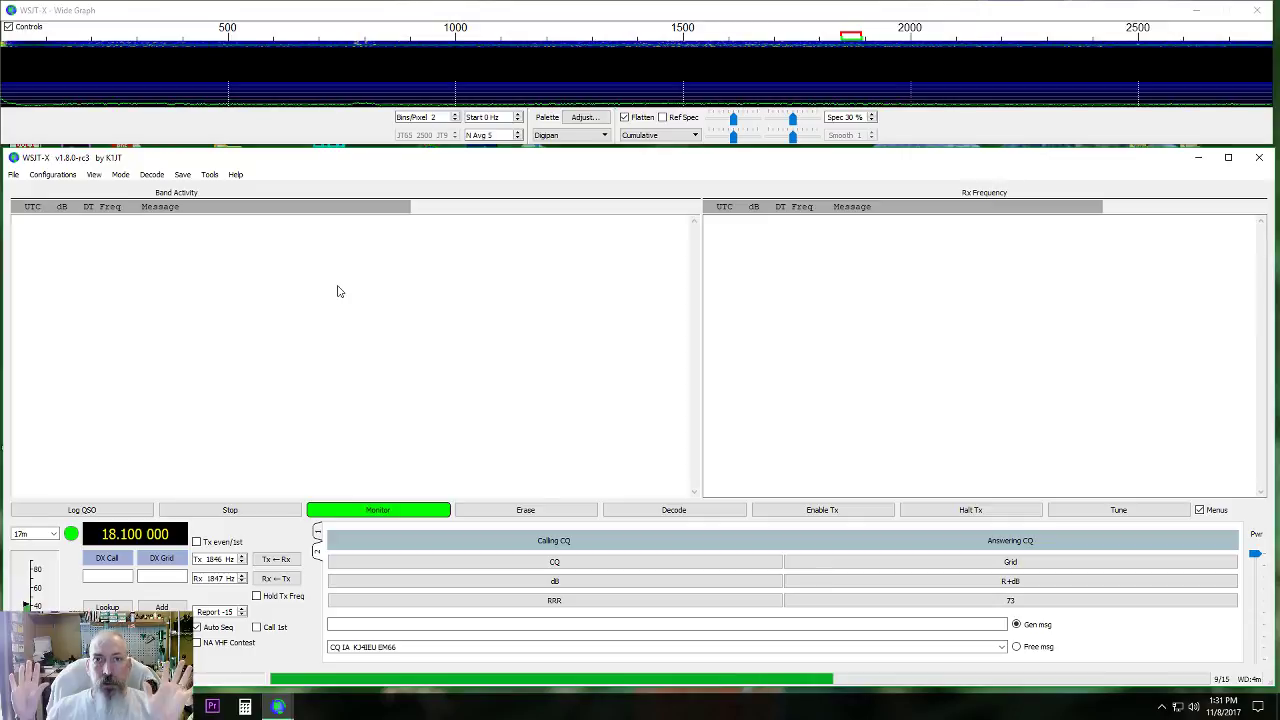
- Erase the wsjtx_log.adi file from within WSJT-X and confirm the erasure
{"action": "left_click", "coordinate": [13, 175]}
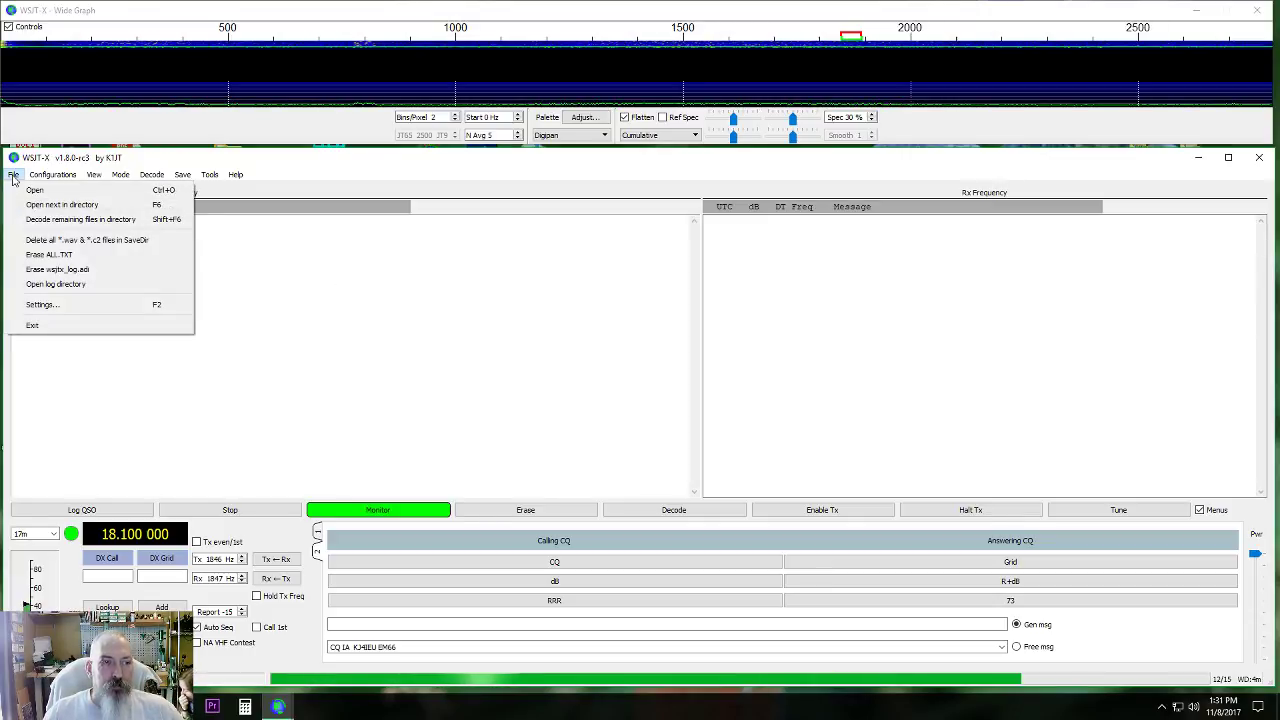
{"action": "left_click", "coordinate": [66, 269]}
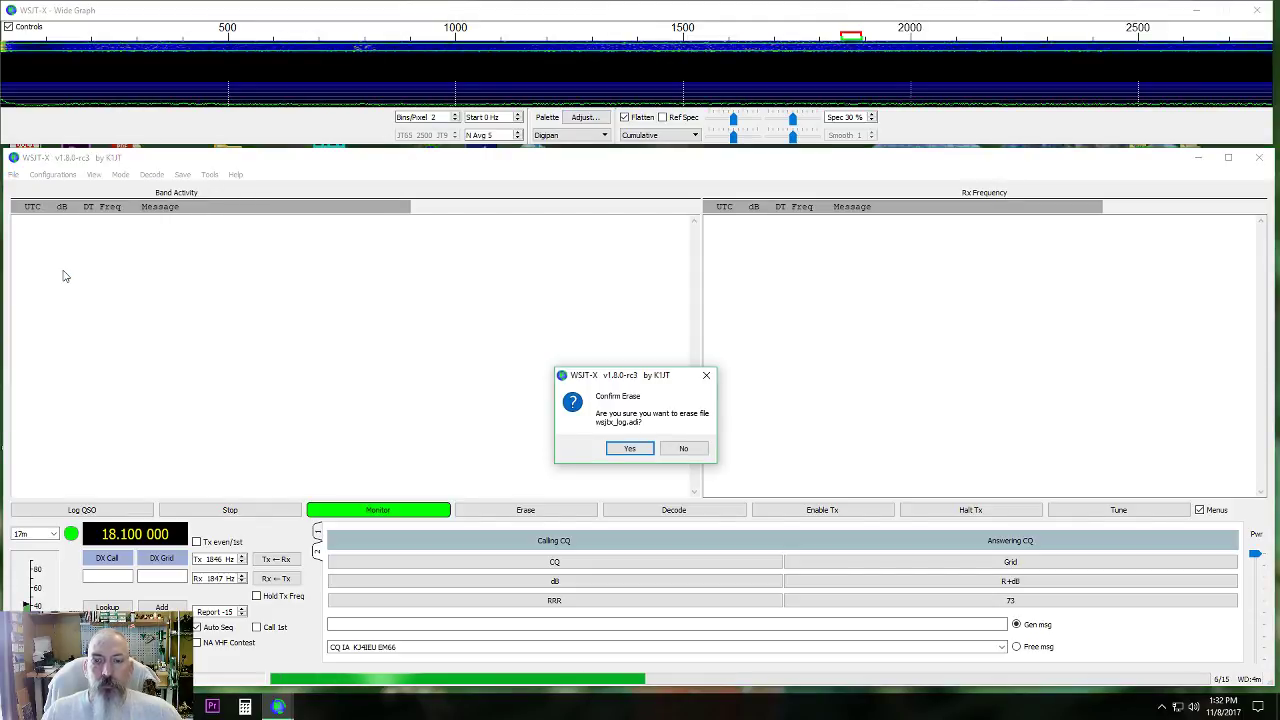
{"action": "left_click", "coordinate": [643, 453]}
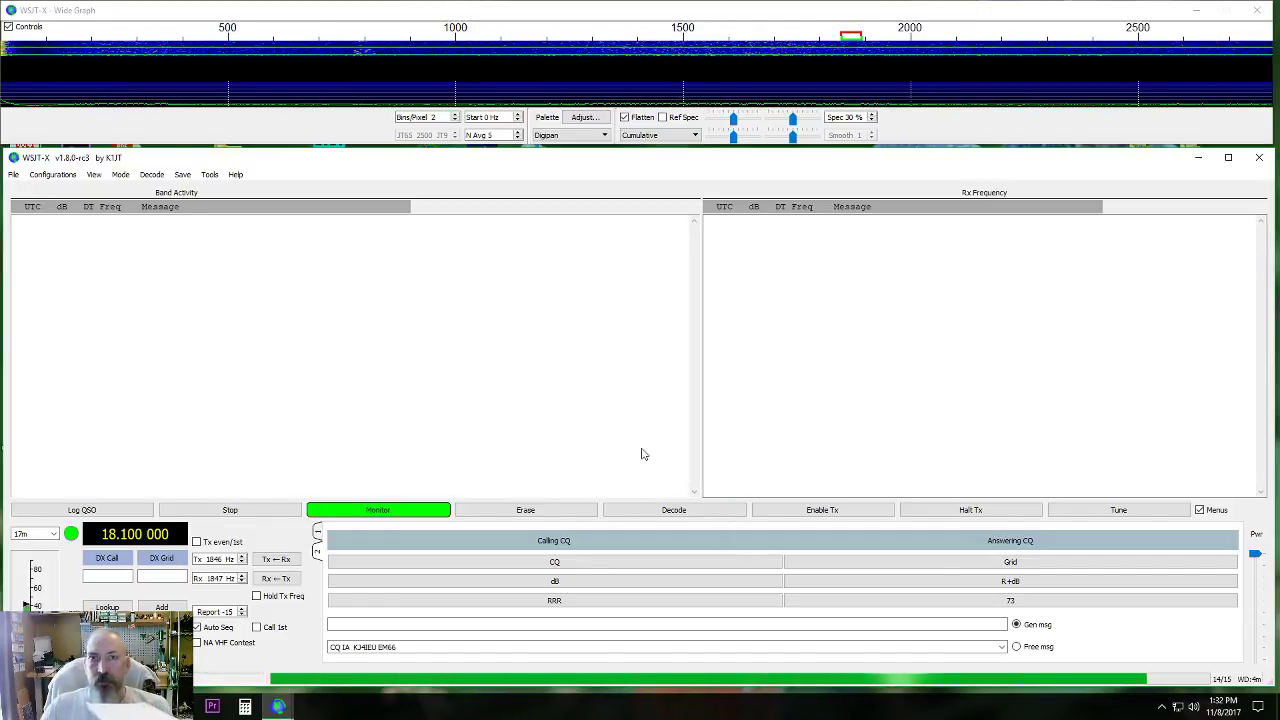
- Examine the logging options in the WSJT-X Reporting settings, including Prompt me to log QSO, and leave without changes
{"action": "left_click", "coordinate": [12, 176]}
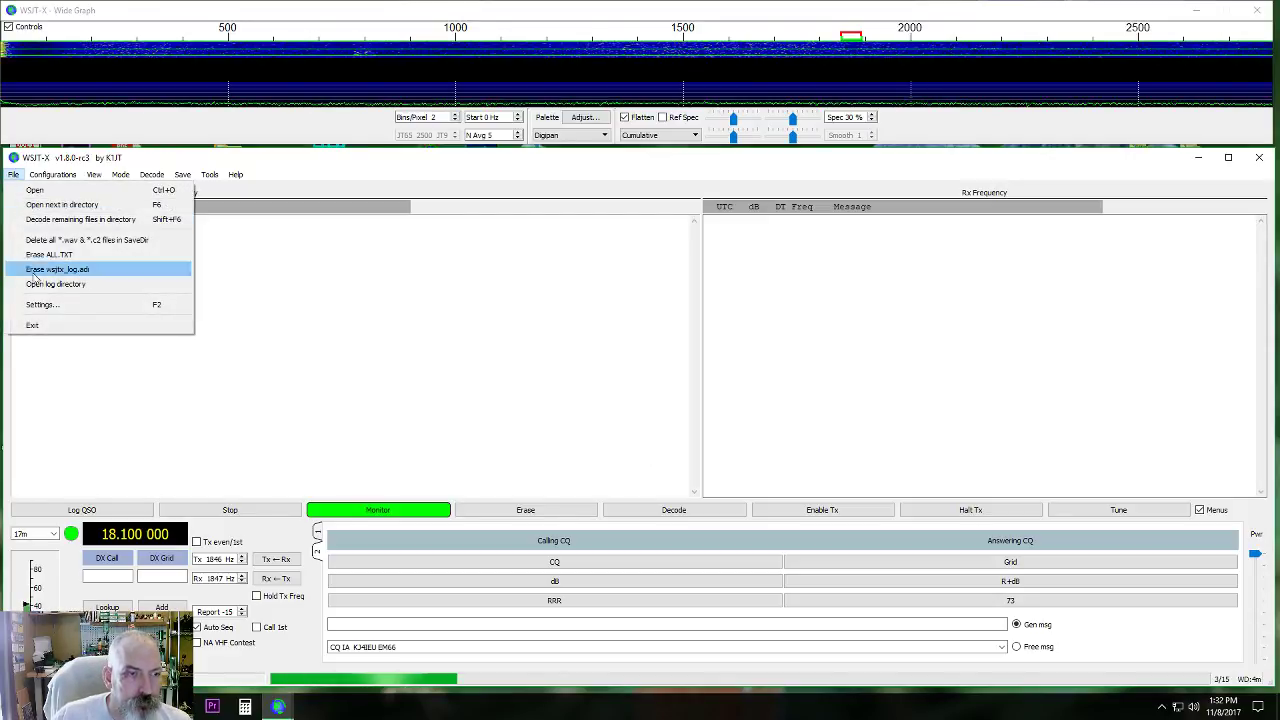
{"action": "left_click", "coordinate": [45, 304]}
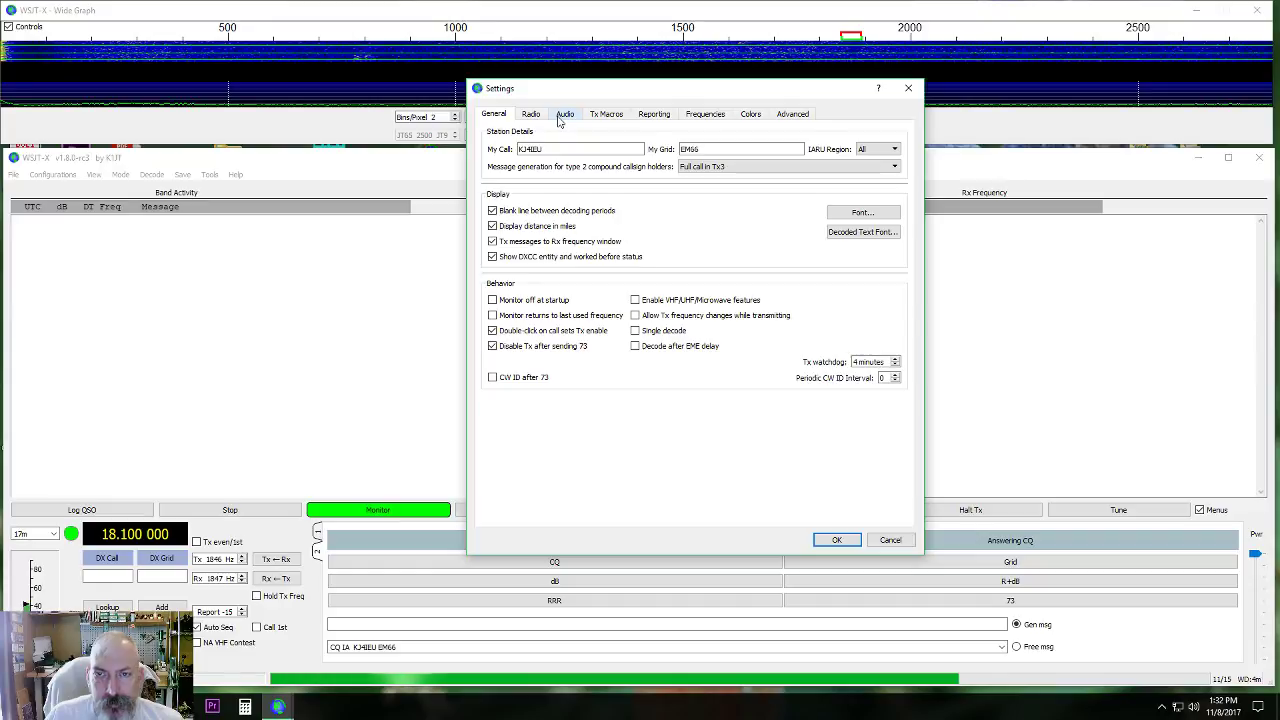
{"action": "left_click", "coordinate": [647, 120]}
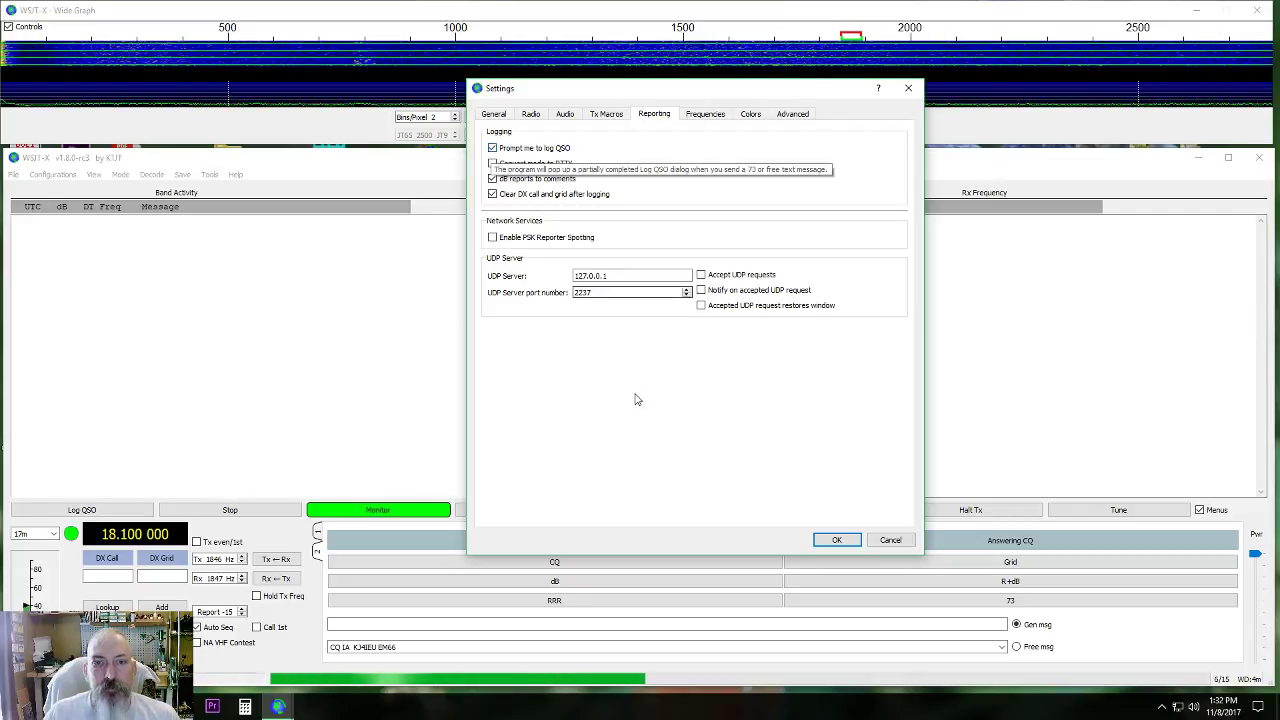
{"action": "left_click", "coordinate": [890, 540]}
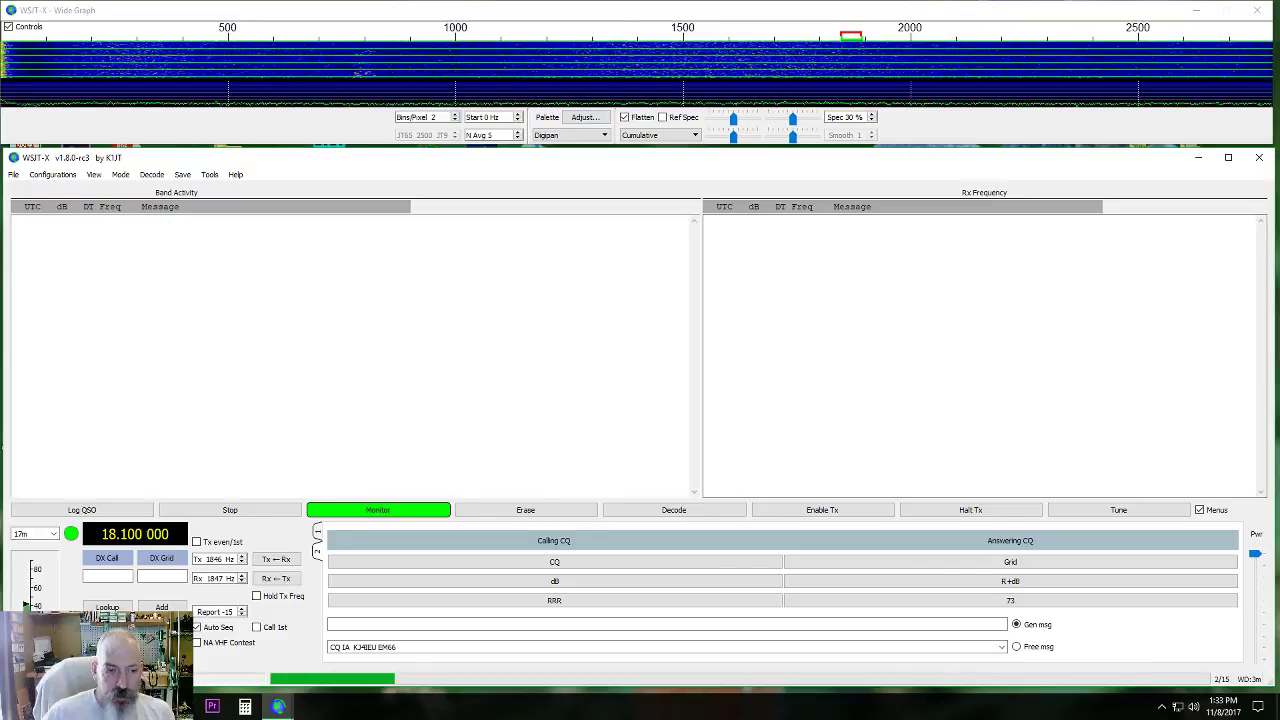
- Switch to the Firefox browser and look up the callsign RI1RR on QRZ.com
{"action": "key", "text": "alt+Tab"}
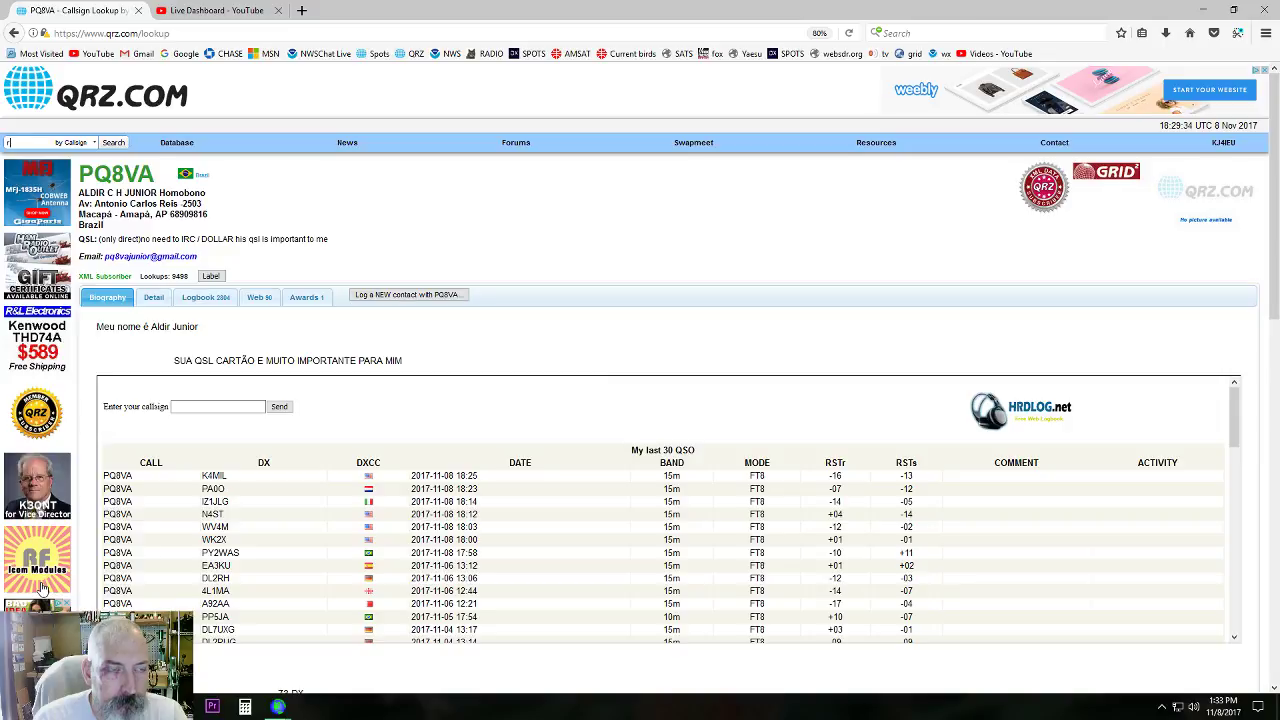
{"action": "type", "text": "1"}
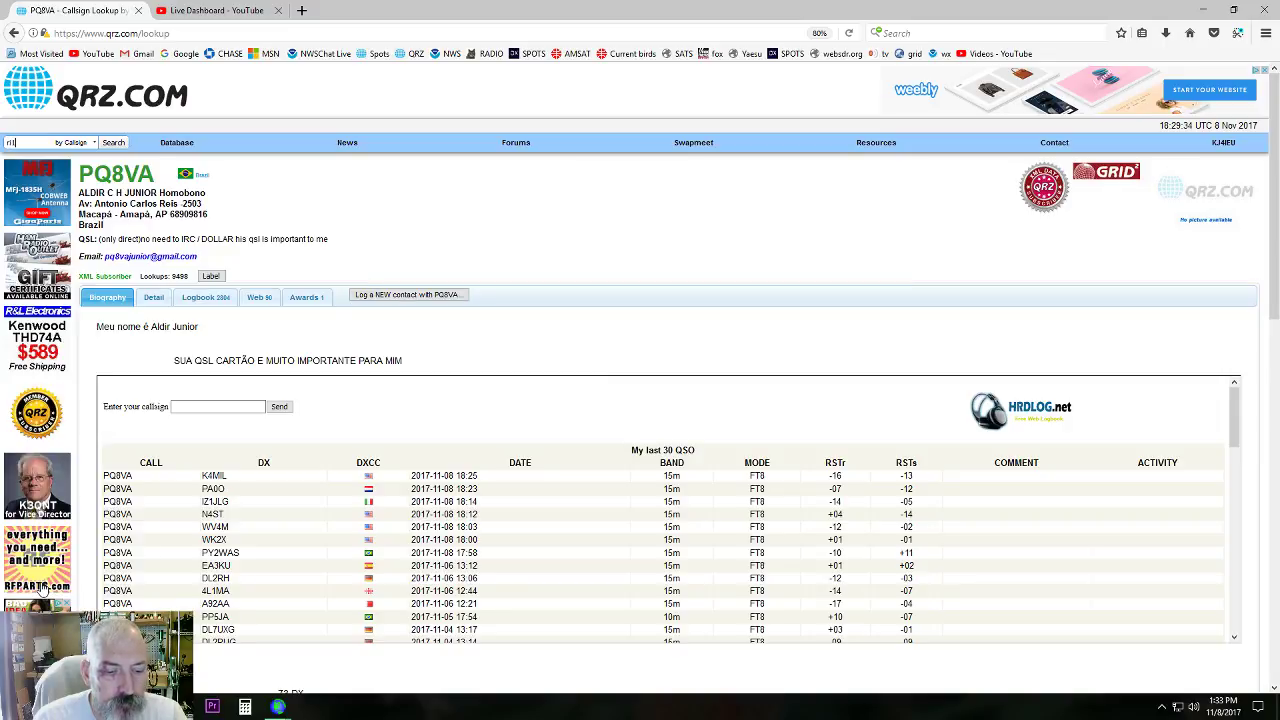
{"action": "type", "text": "rr"}
{"action": "key", "text": "Return"}
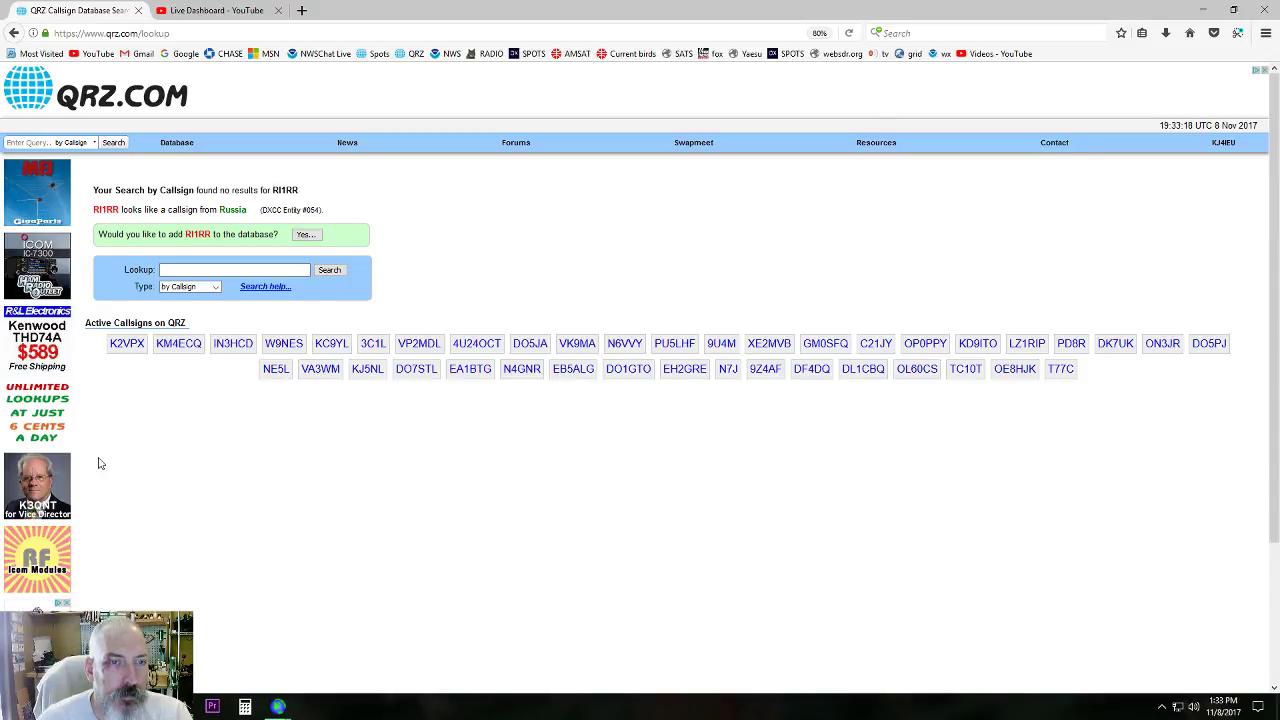
- Search Google in a new browser tab for "russian antartic ham radio base" and accept the corrected spelling "antarctic"
{"action": "left_click", "coordinate": [301, 10]}
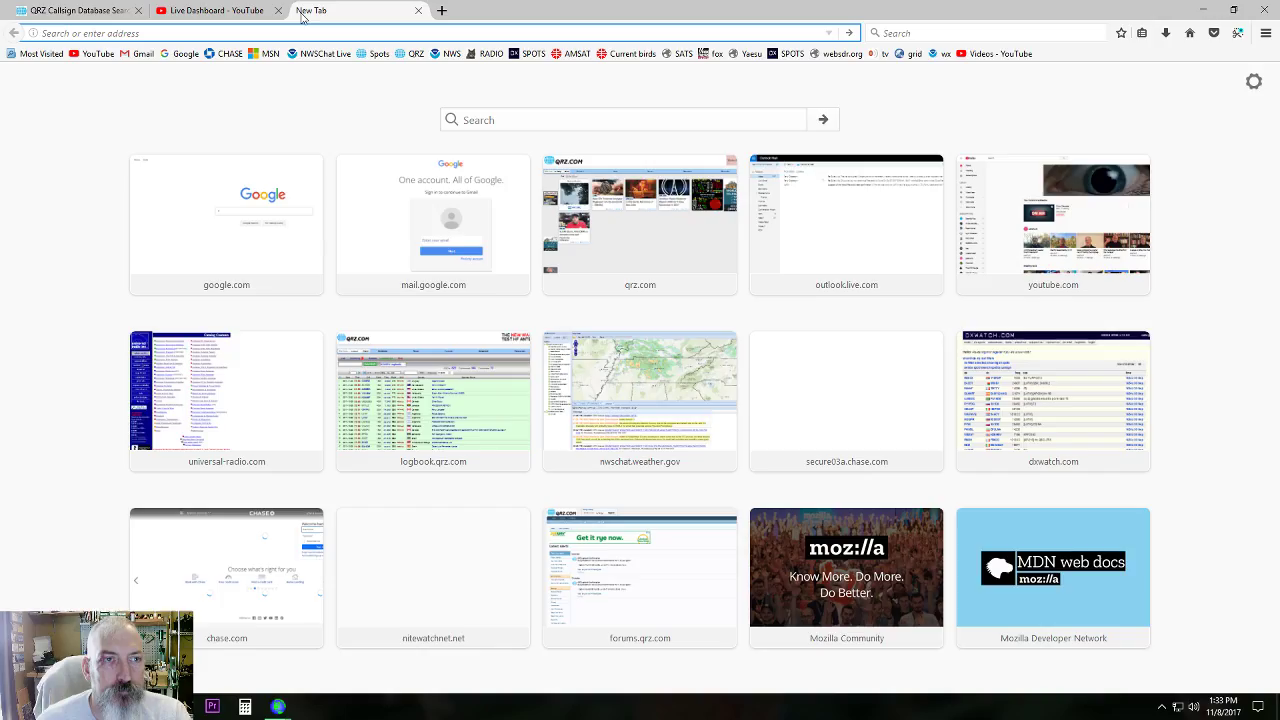
{"action": "left_click", "coordinate": [182, 55]}
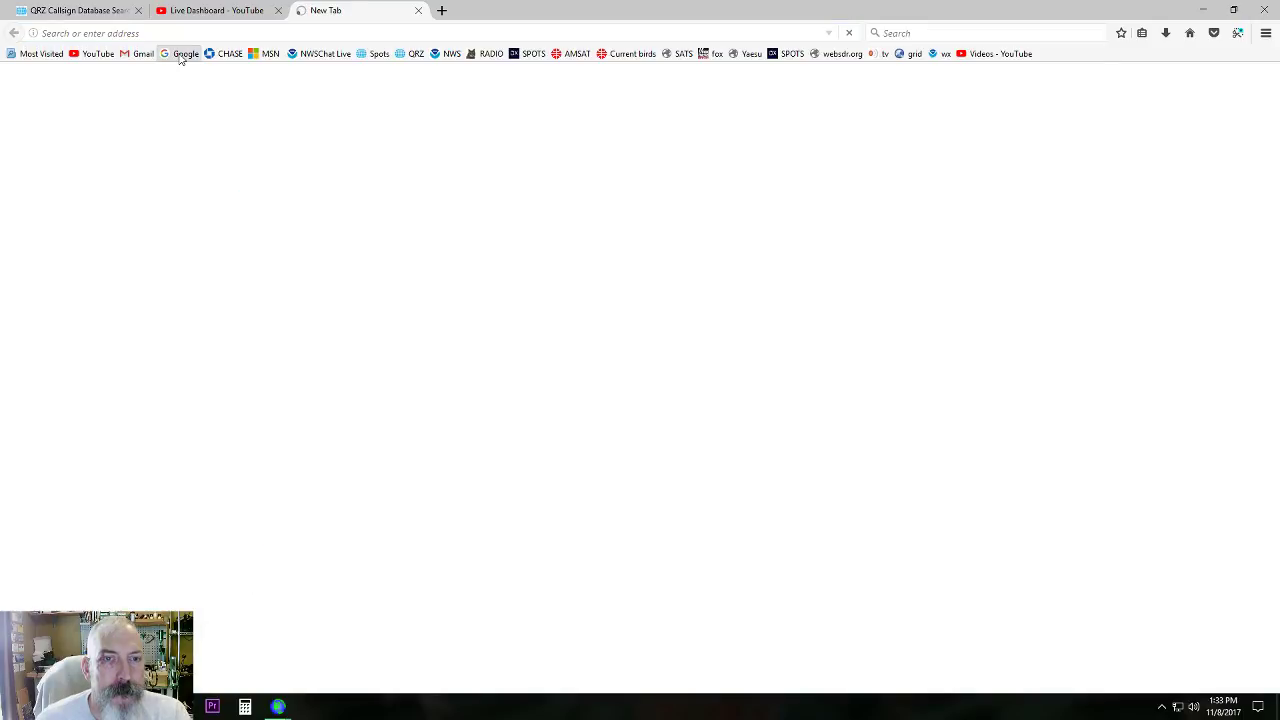
{"action": "type", "text": "ru"}
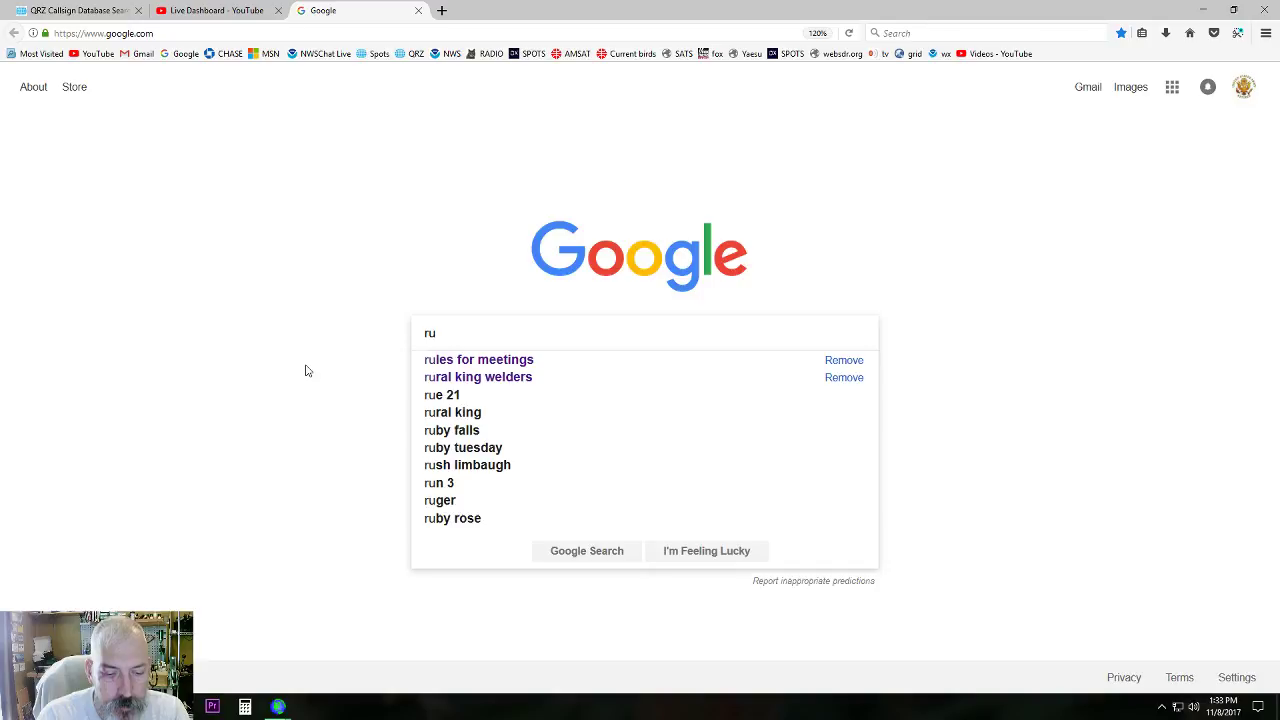
{"action": "type", "text": "ssian a"}
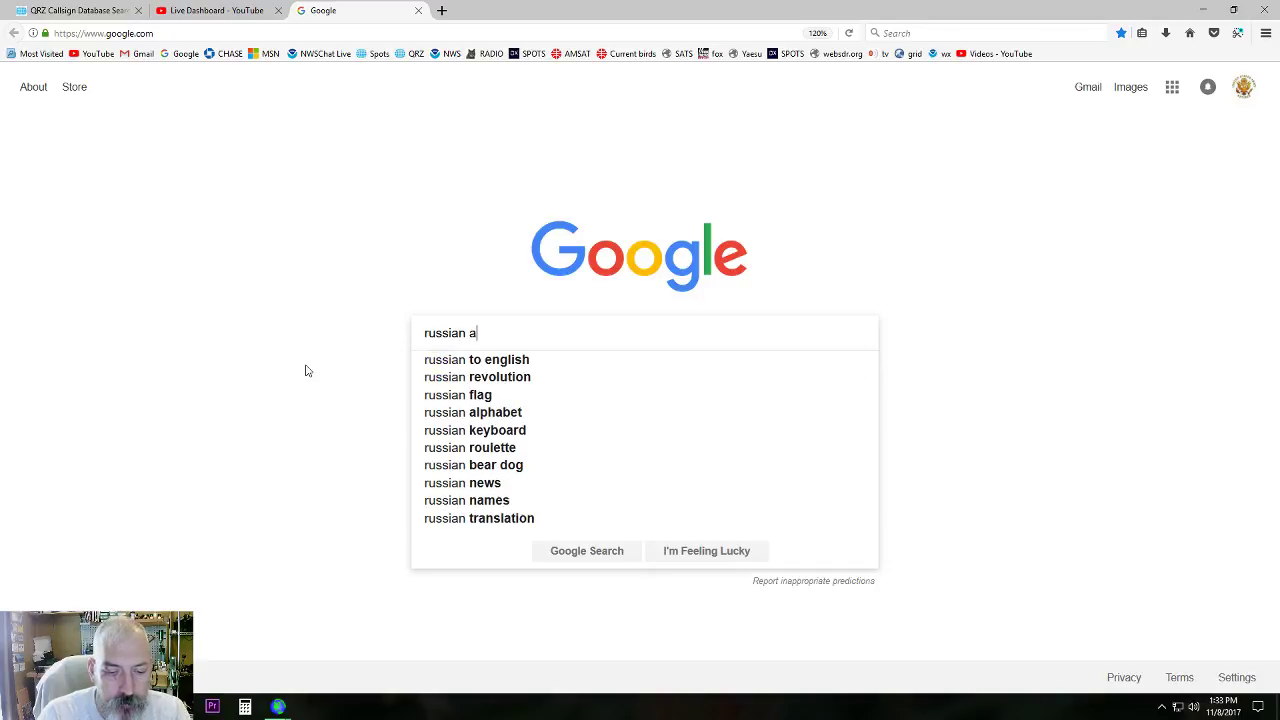
{"action": "type", "text": "nta"}
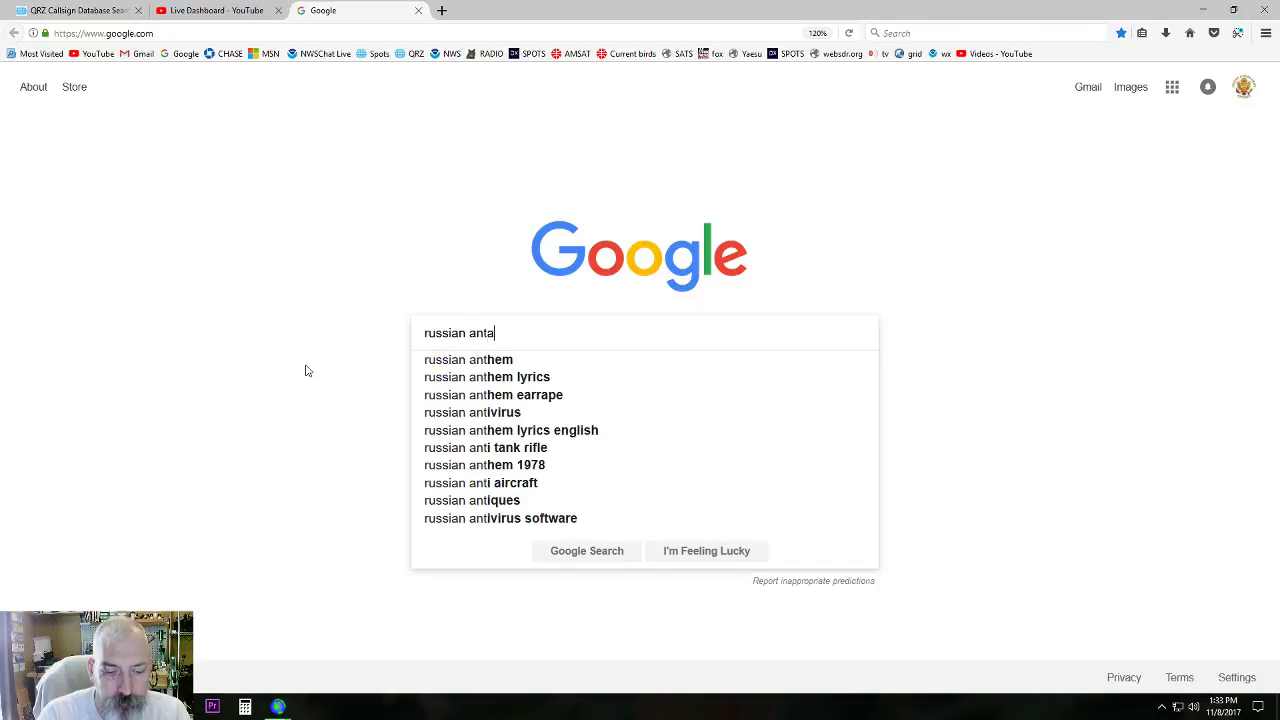
{"action": "type", "text": "rtic "}
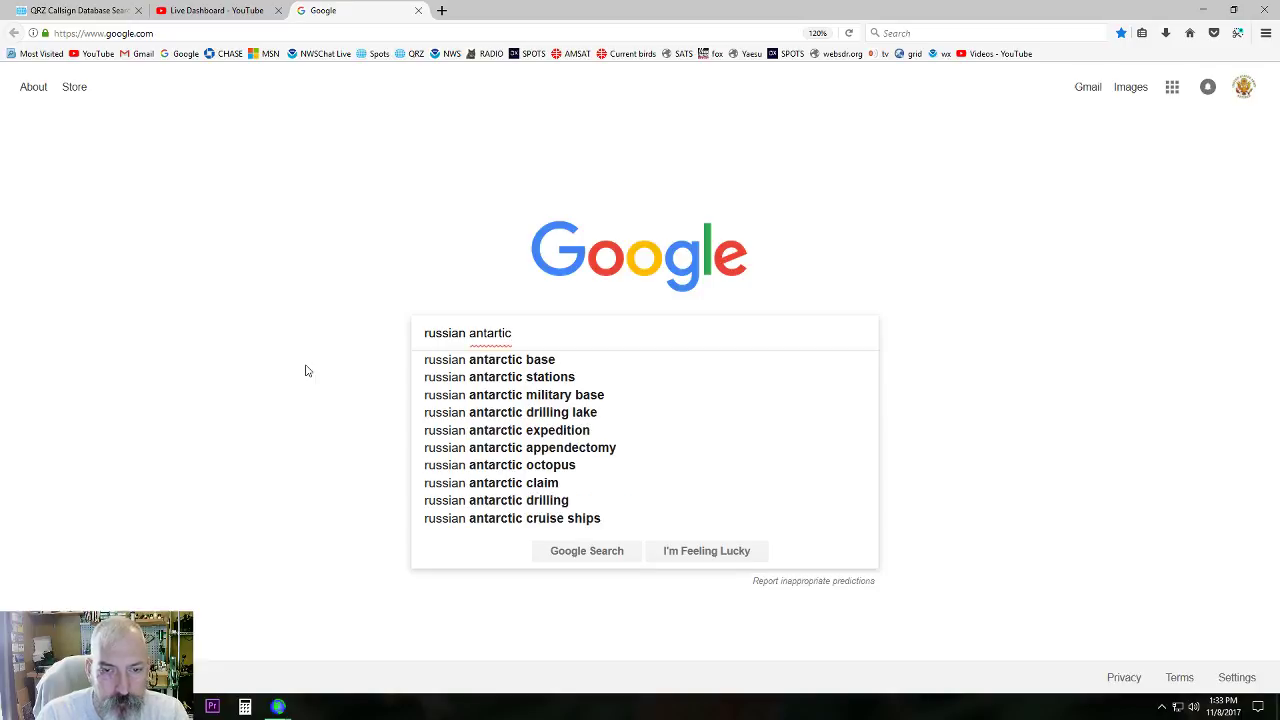
{"action": "type", "text": "ham rad"}
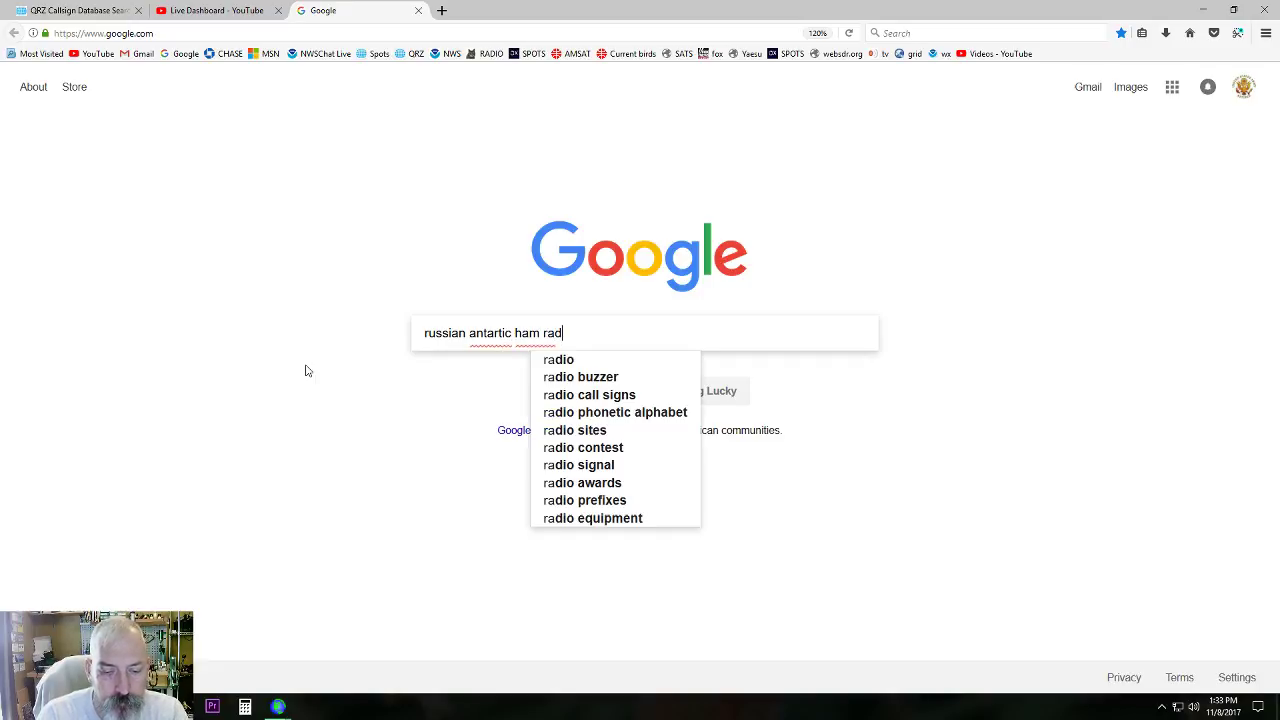
{"action": "type", "text": "io base"}
{"action": "key", "text": "Return"}
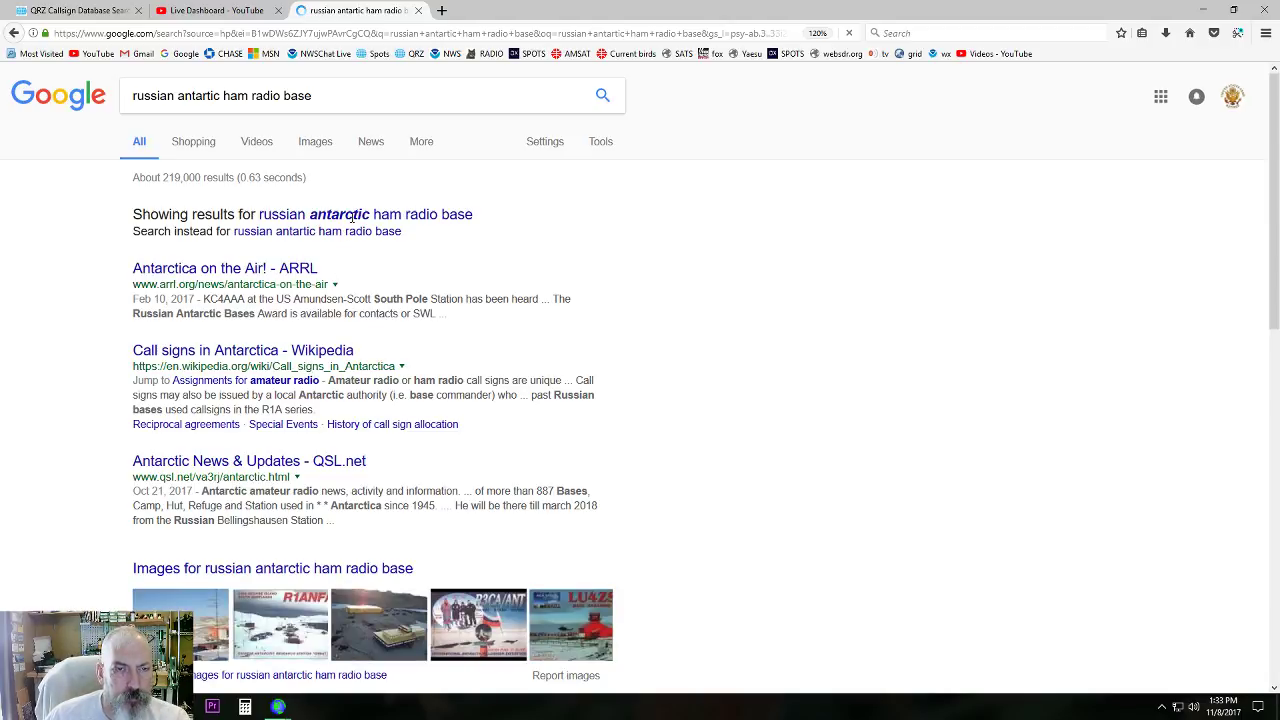
{"action": "left_click", "coordinate": [355, 216]}
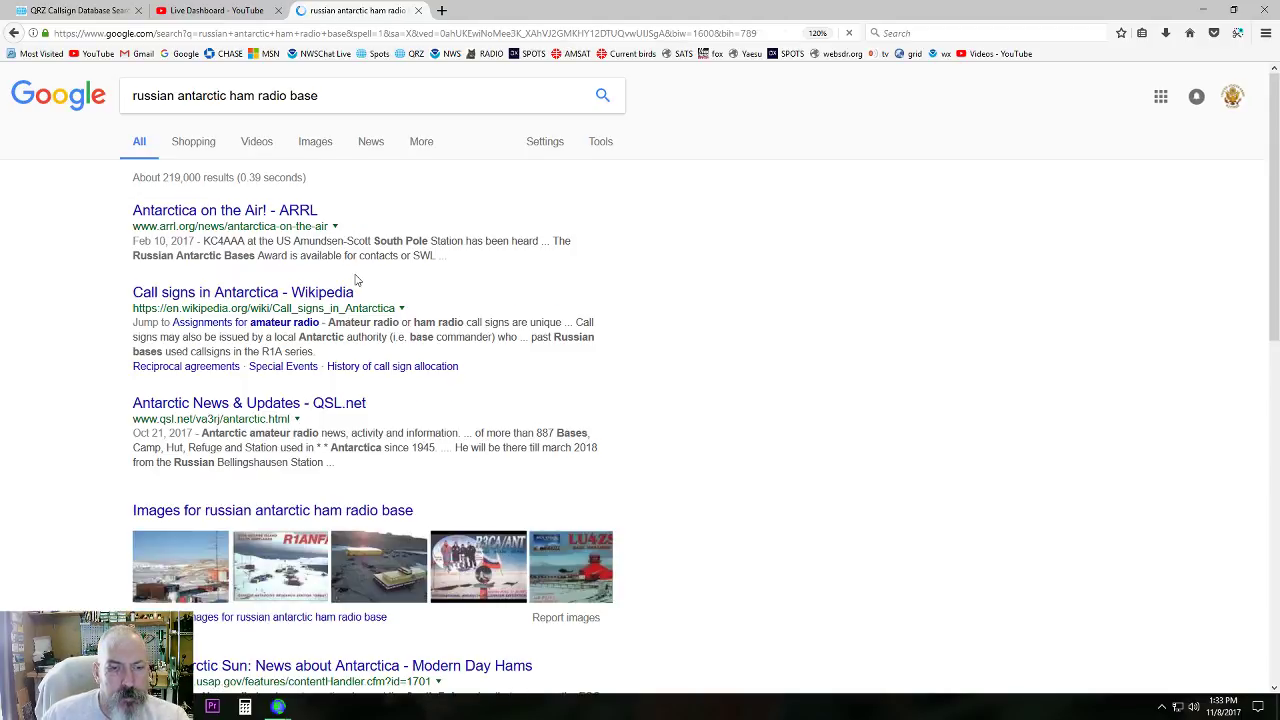
- Browse the image results for the Antarctic radio bases, previewing the R1ANF/A card and closing the preview
{"action": "left_click", "coordinate": [281, 562]}
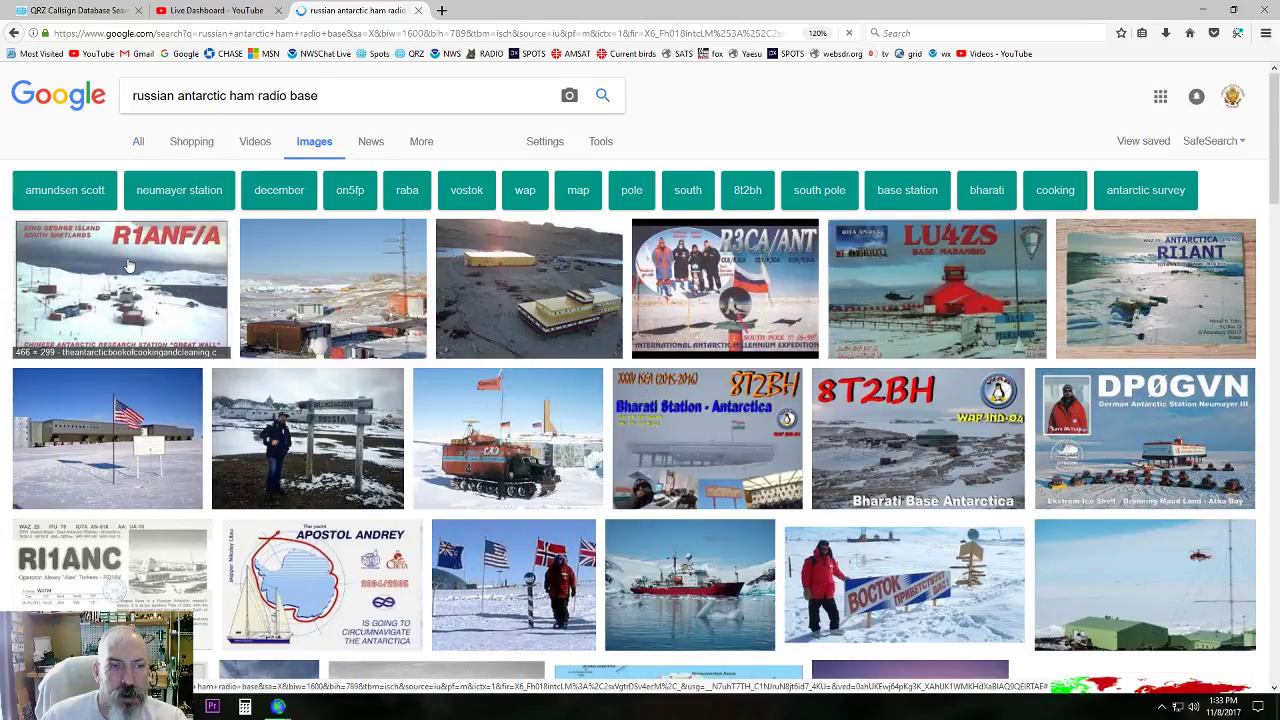
{"action": "left_click", "coordinate": [128, 265]}
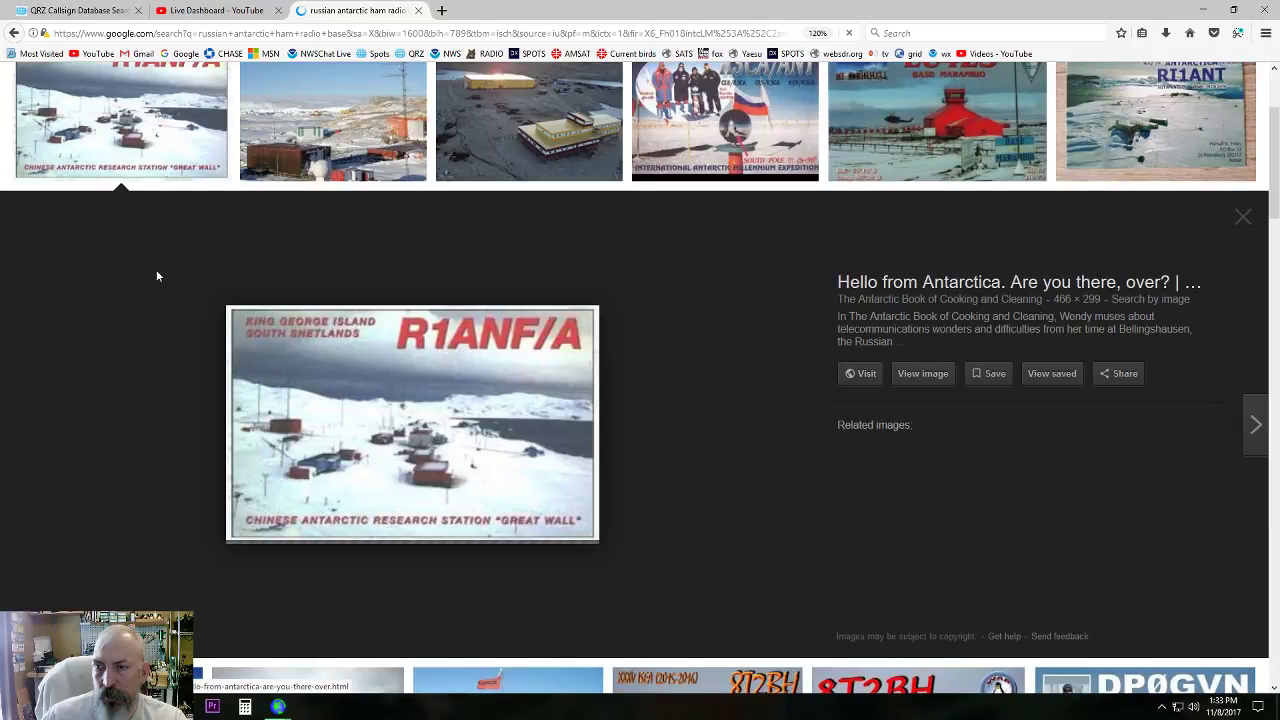
{"action": "left_click", "coordinate": [157, 270]}
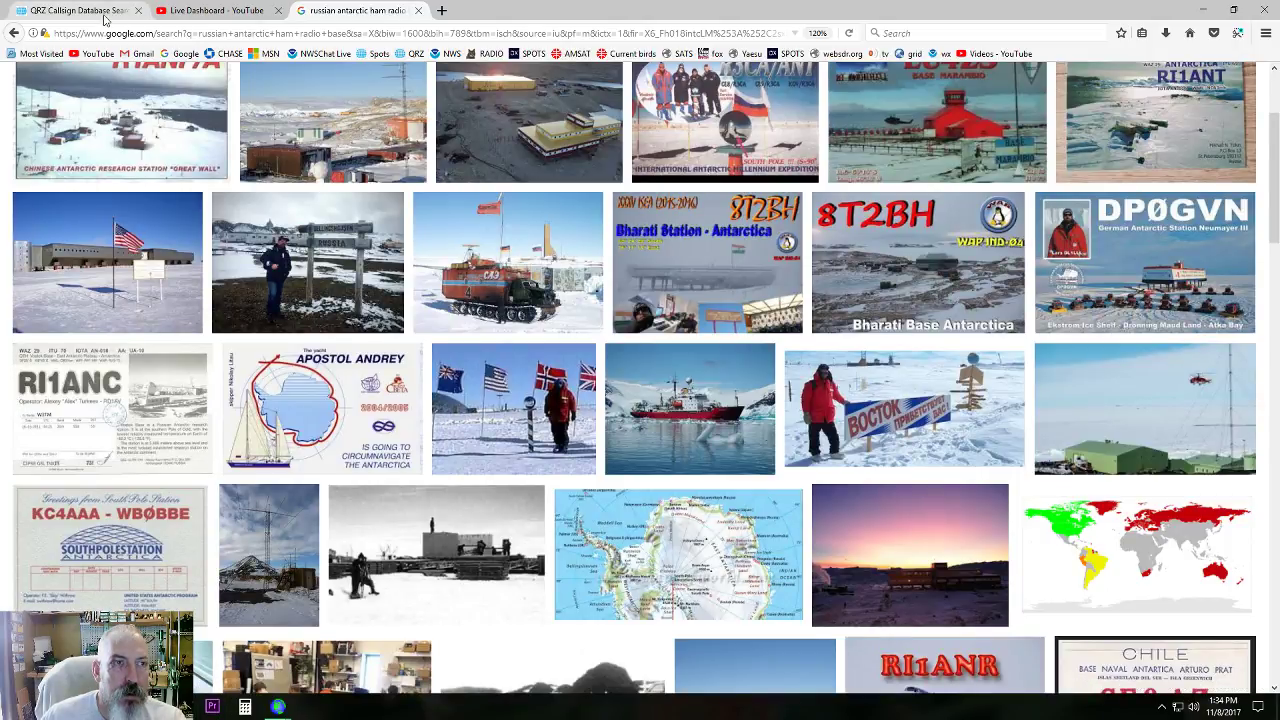
- Return to the QRZ.com page and look up the callsign RI1ANC
{"action": "left_click", "coordinate": [80, 11]}
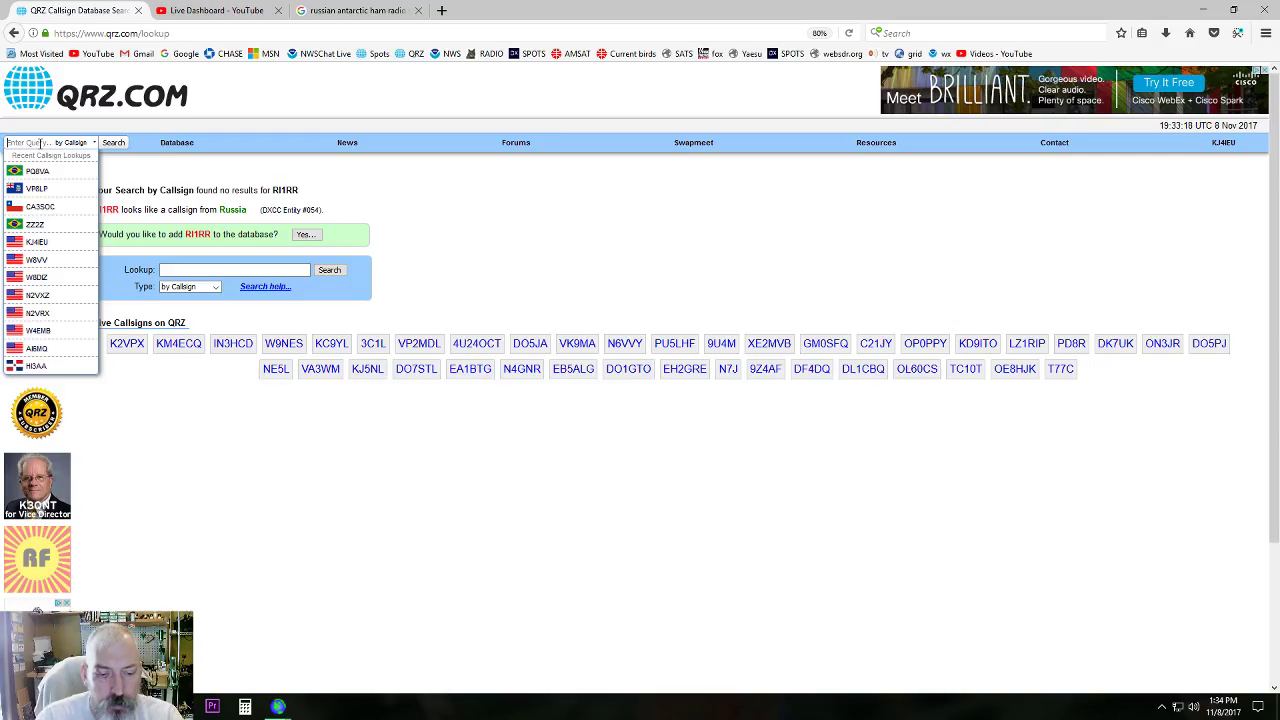
{"action": "type", "text": "ri1anc"}
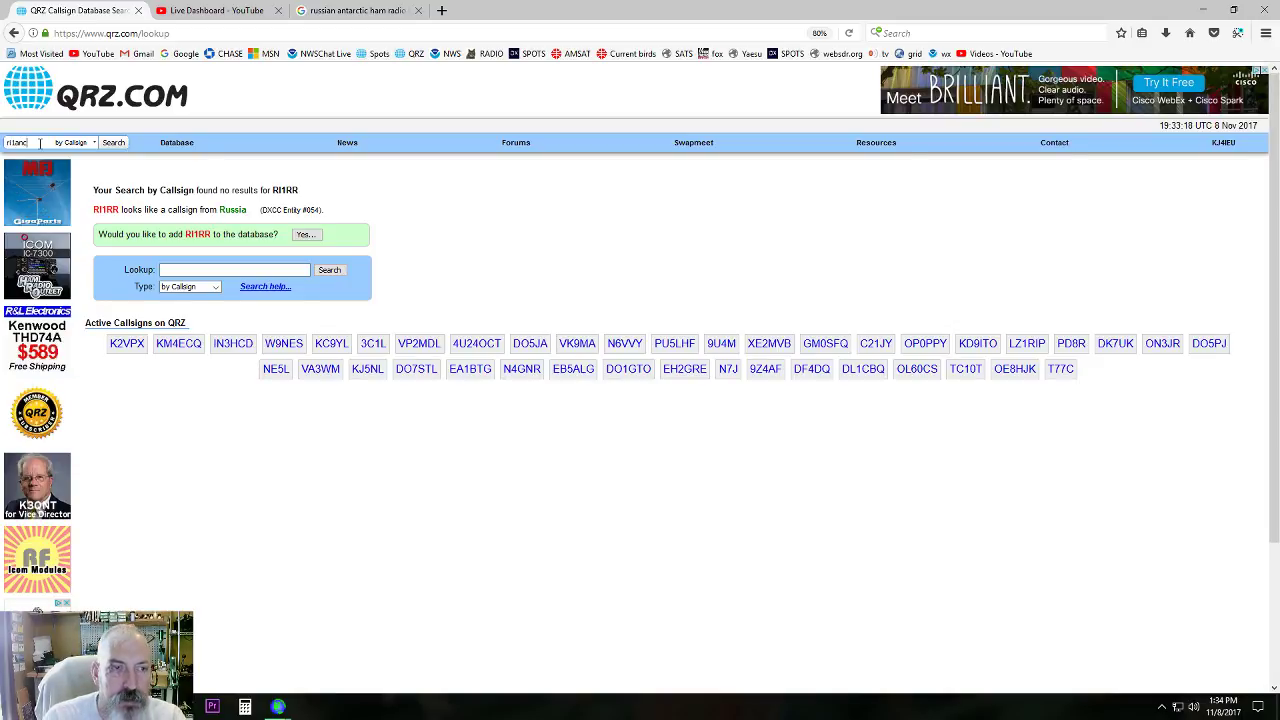
{"action": "key", "text": "Return"}
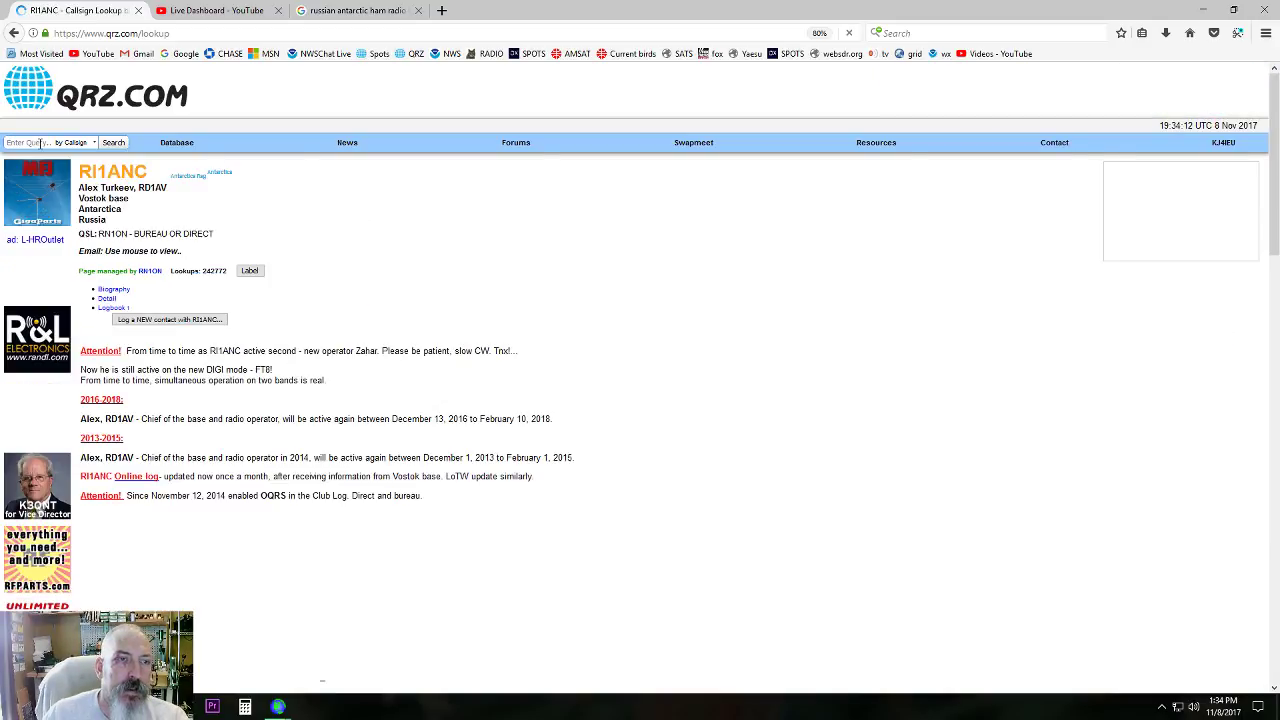